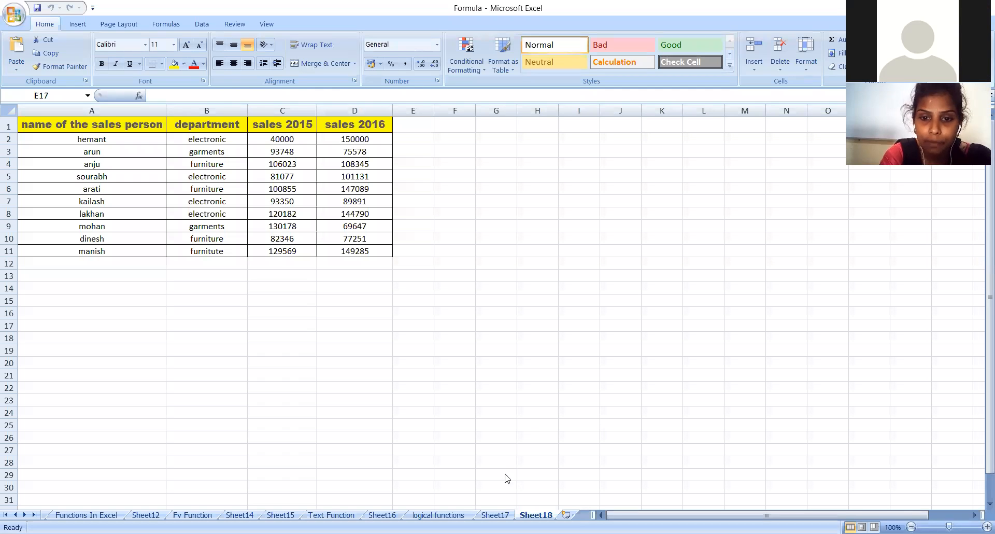
Check the Sales comparison chart on Sheet17, return to Sheet18 and save the workbook.
left_click(496, 496)
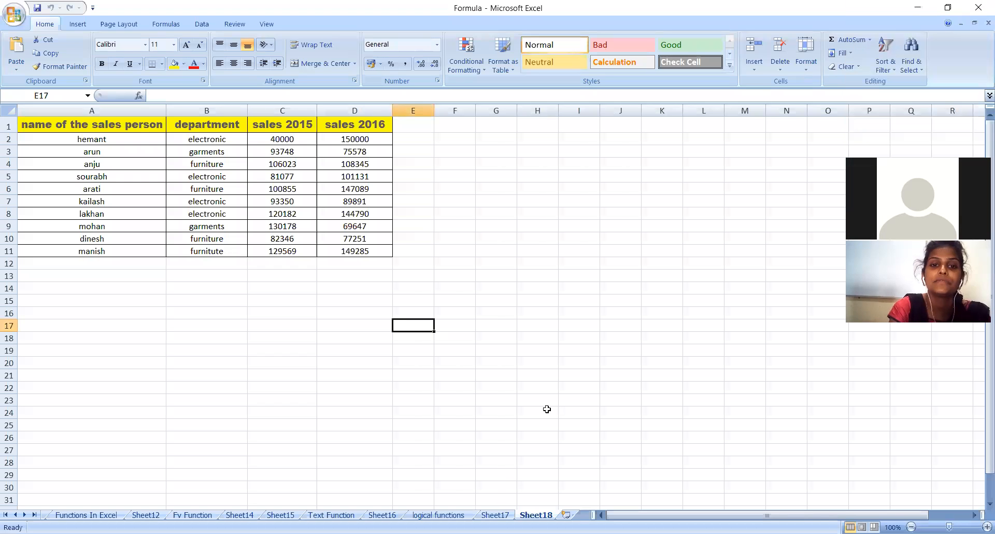
left_click(495, 515)
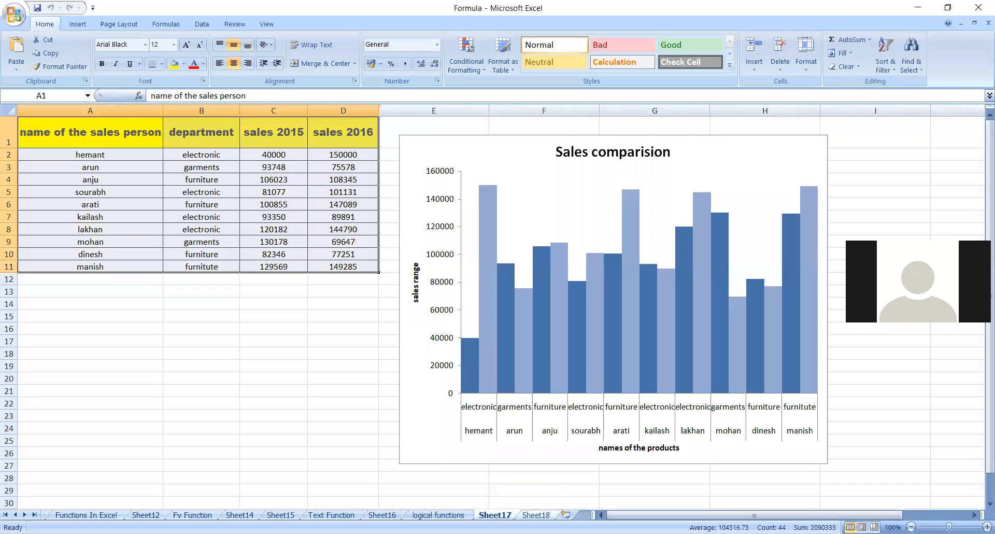
left_click(535, 515)
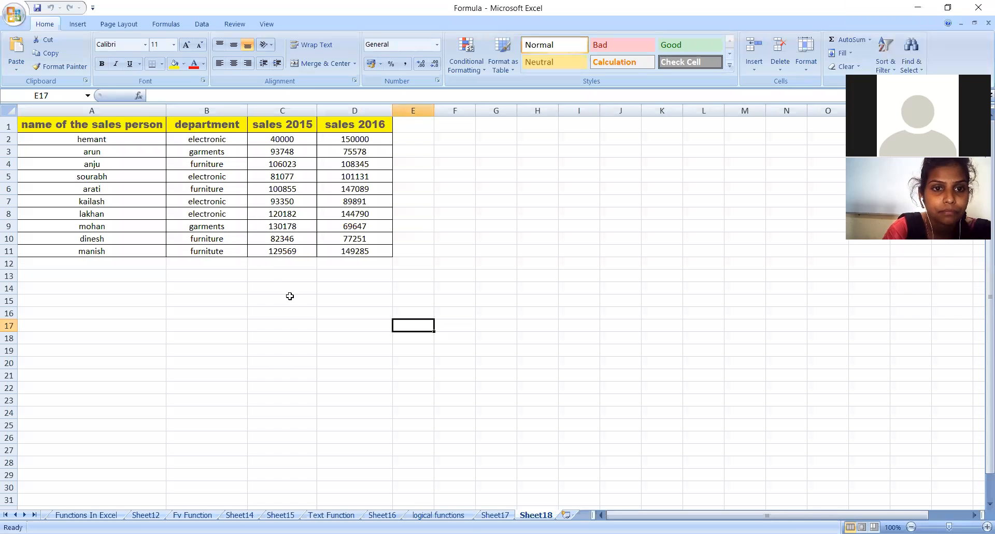
left_click(529, 291)
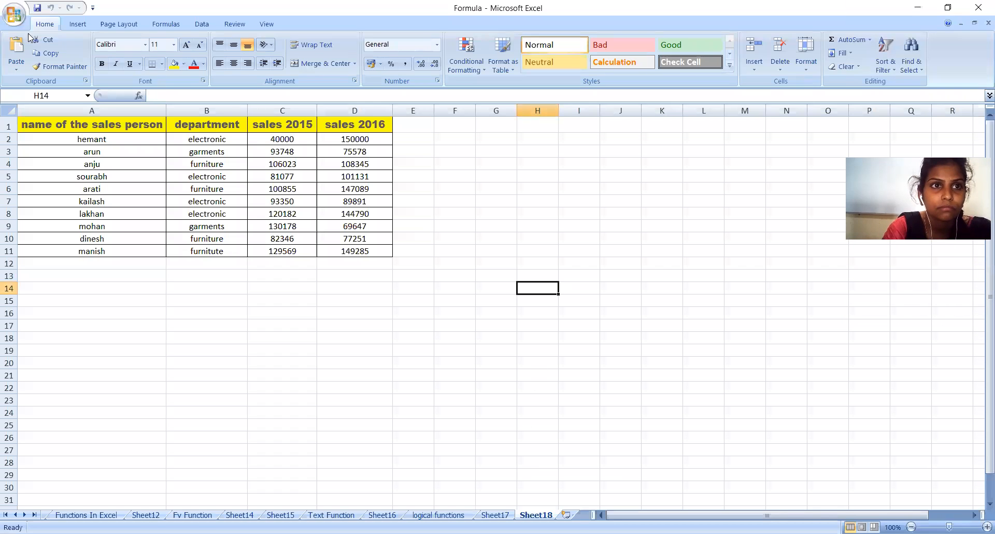
left_click(37, 7)
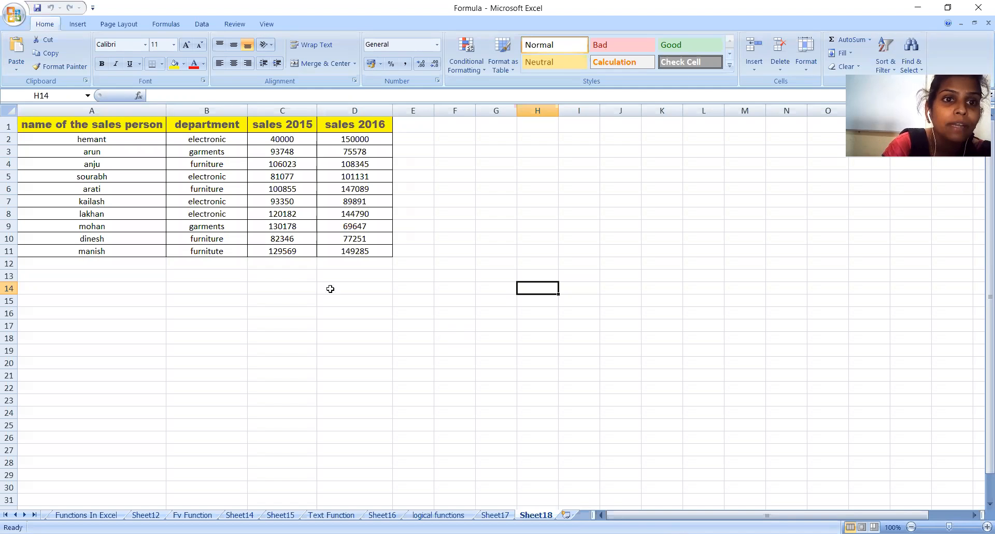
left_click(17, 17)
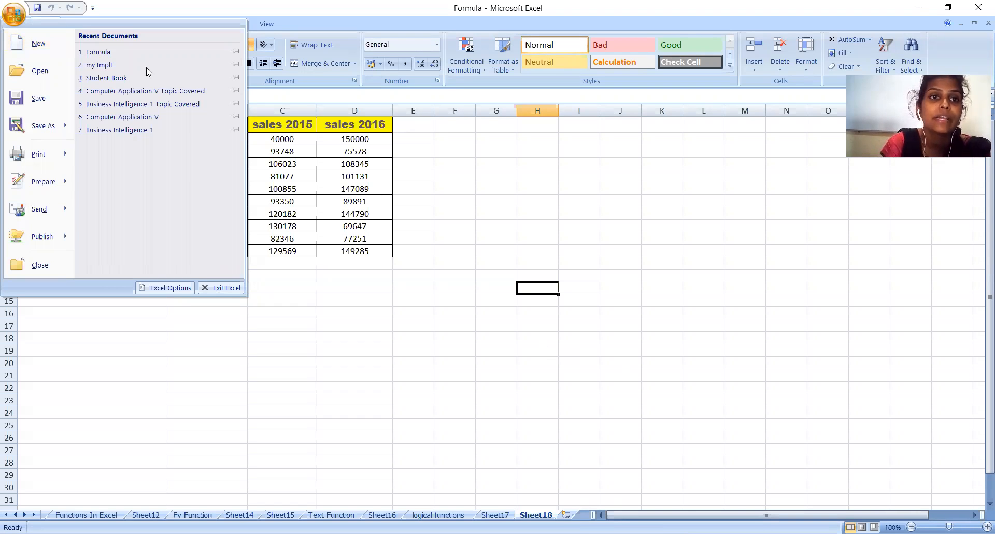
left_click(12, 19)
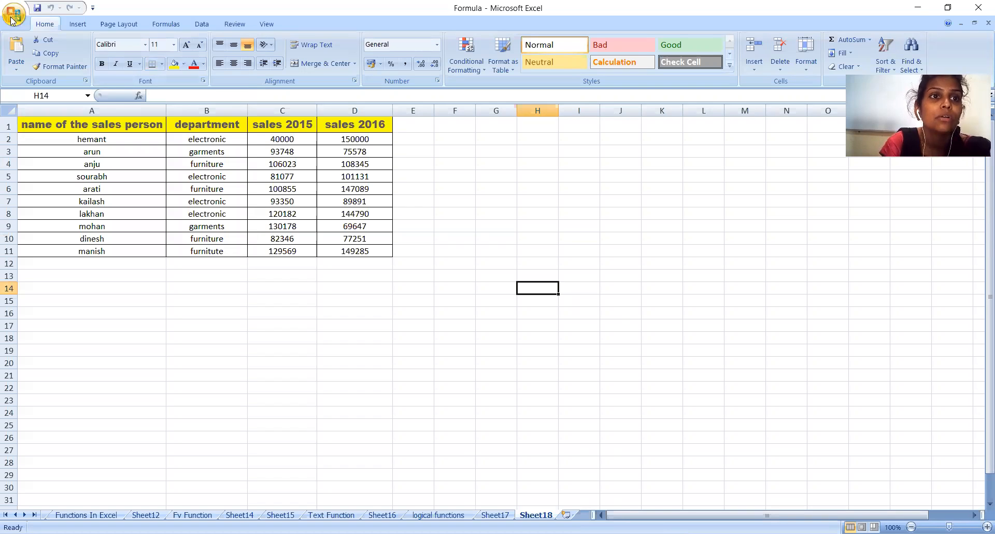
left_click(12, 19)
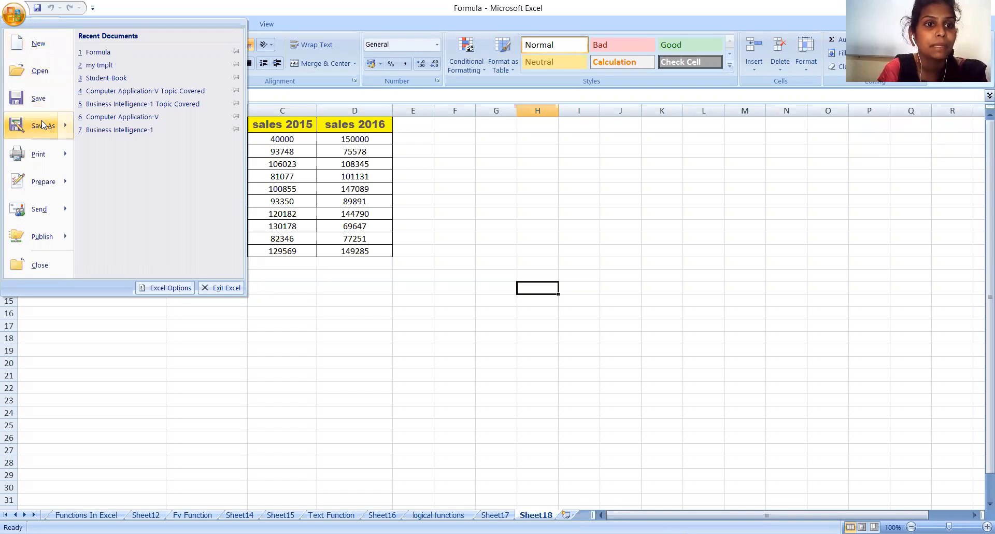
mouse_move(38, 248)
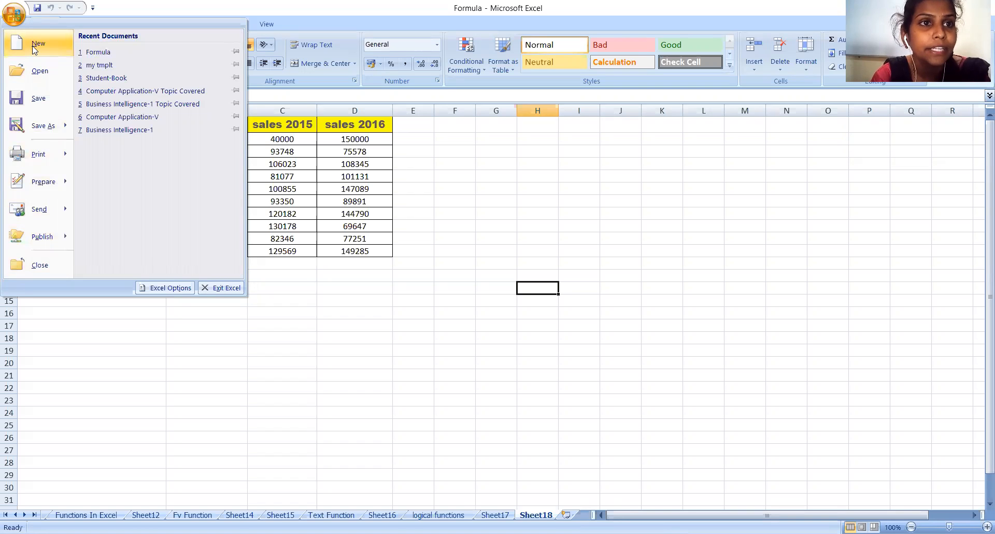
left_click(34, 47)
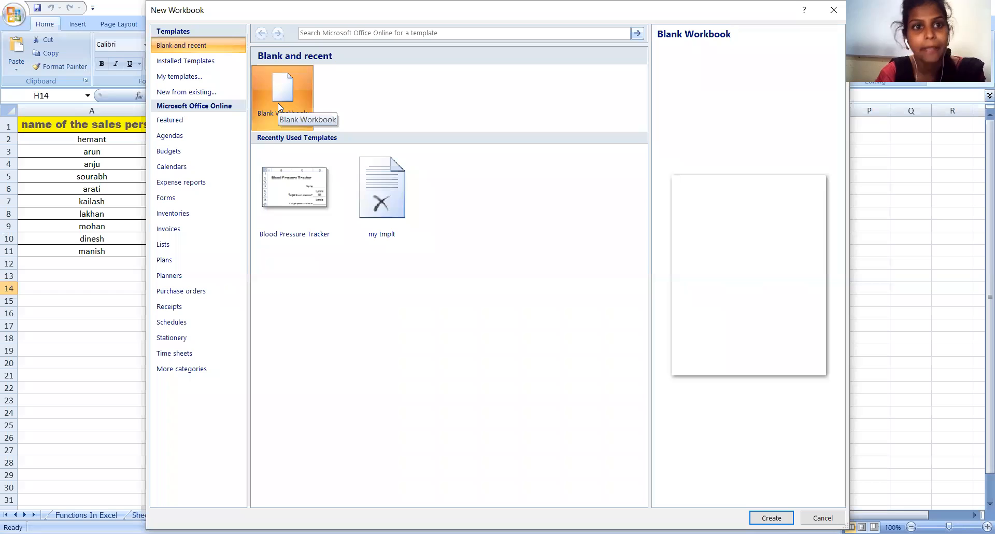
left_click(833, 10)
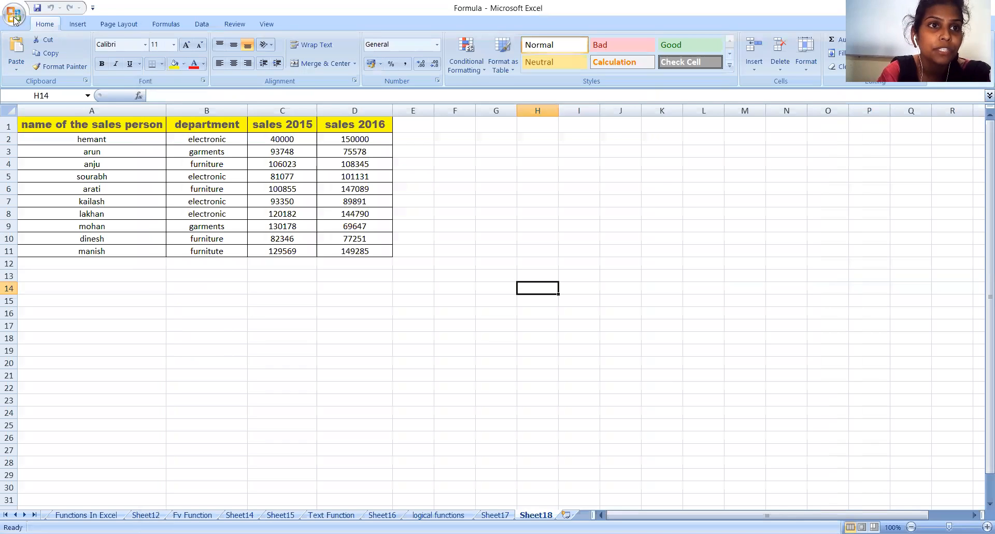
left_click(14, 14)
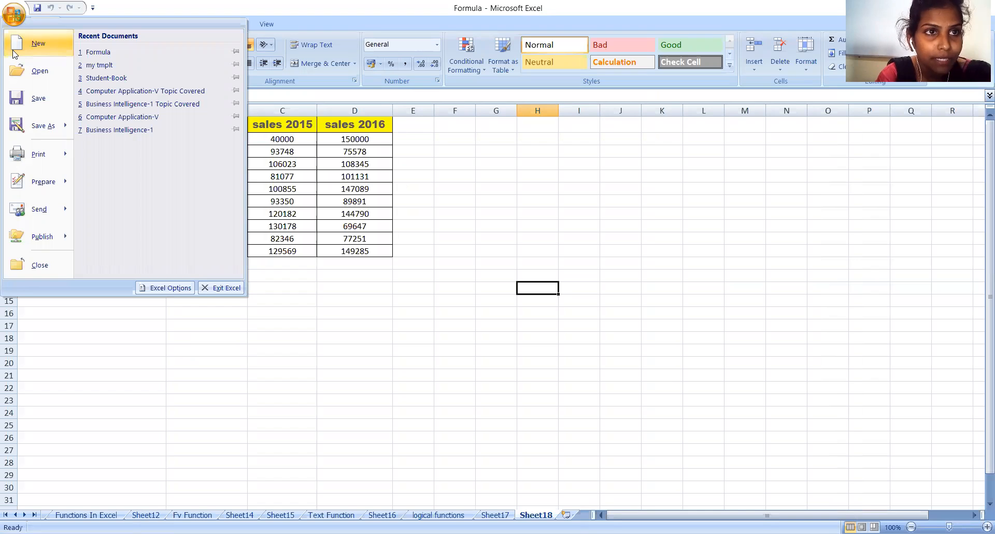
left_click(391, 99)
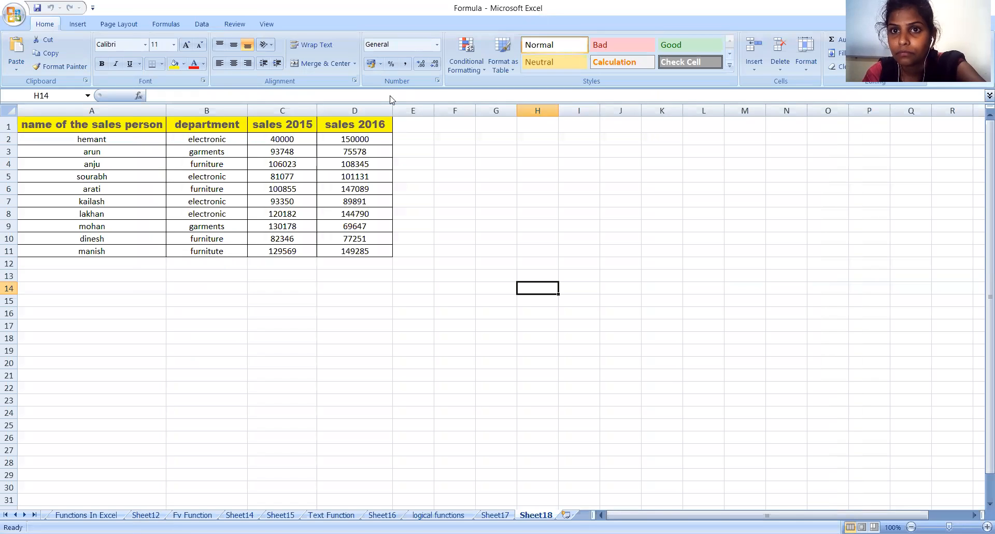
left_click(564, 248)
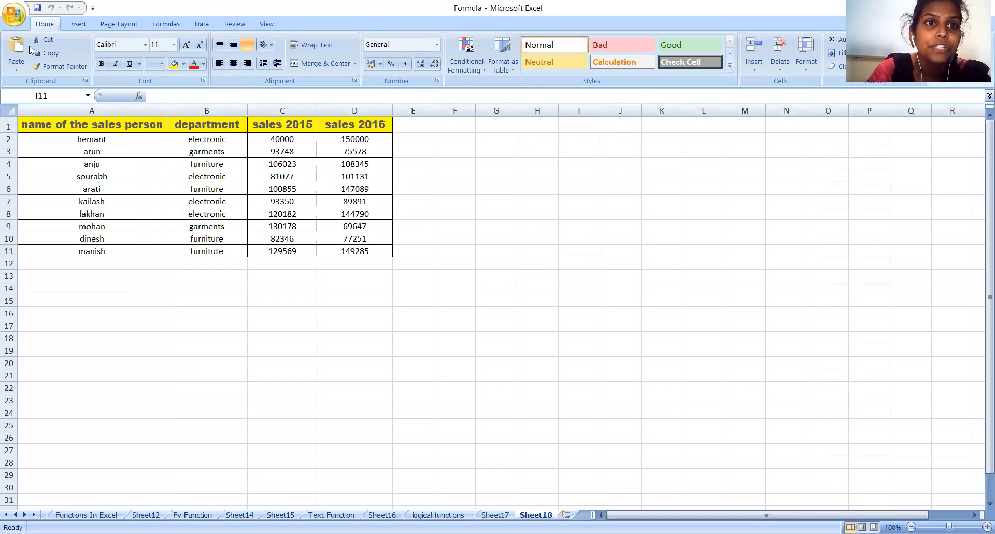
Create a new workbook from the Blank Workbook template.
left_click(16, 18)
left_click(38, 49)
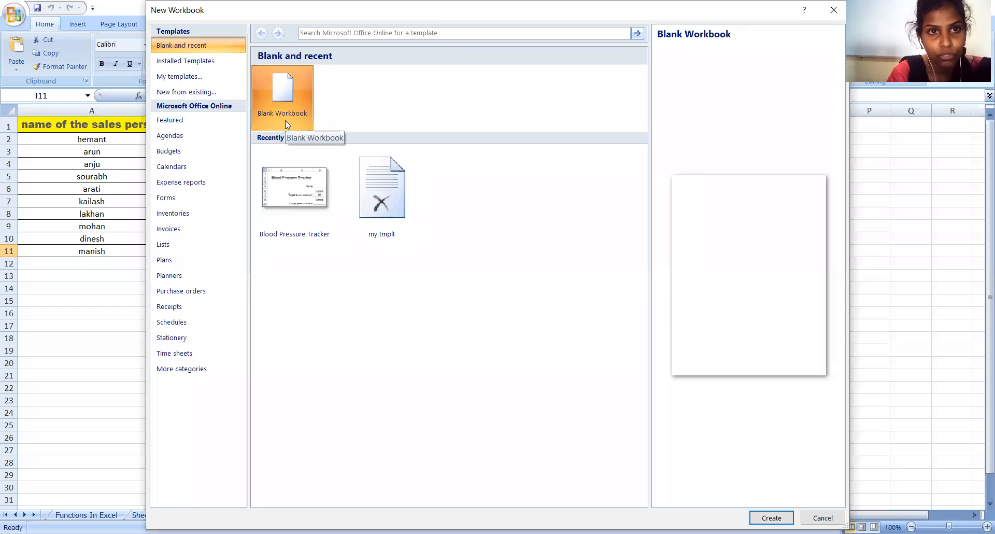
left_click(285, 120)
double_click(285, 120)
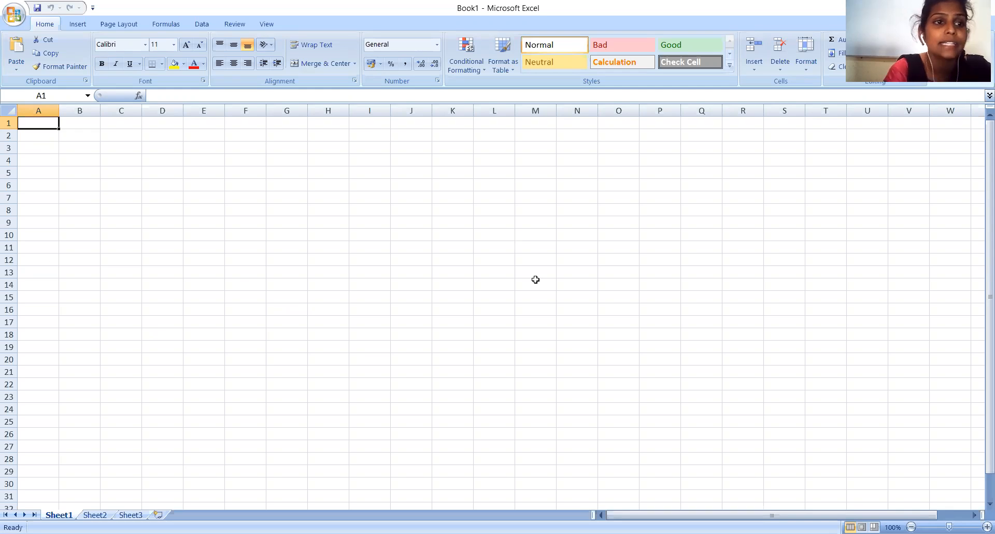
Check the column width setting of column A and of column E on Sheet1, leaving both without a change.
left_click(30, 134)
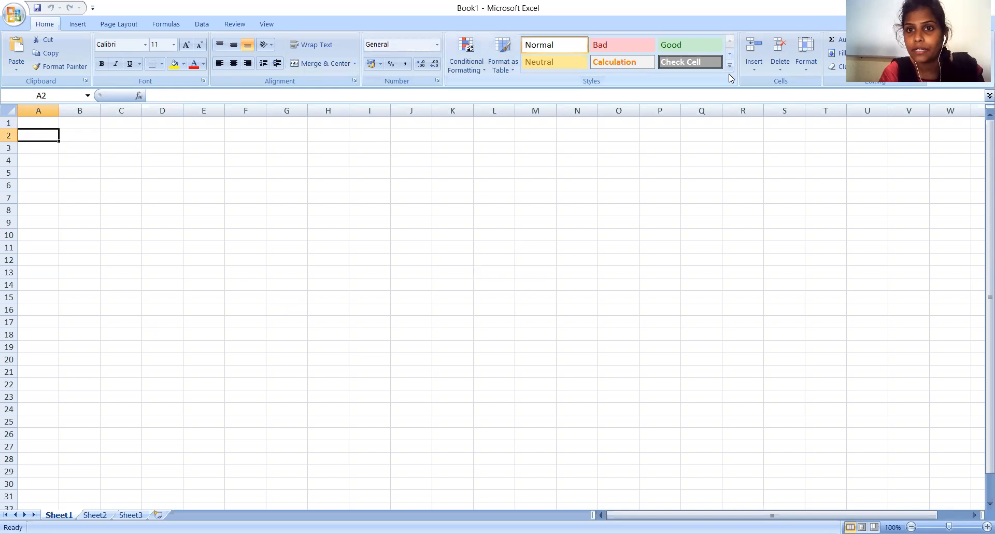
left_click(806, 72)
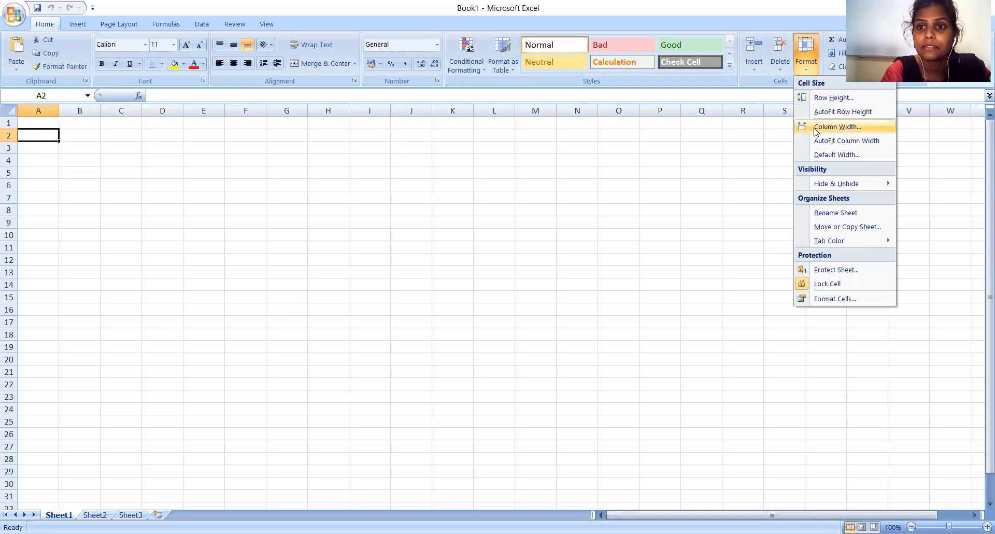
left_click(815, 130)
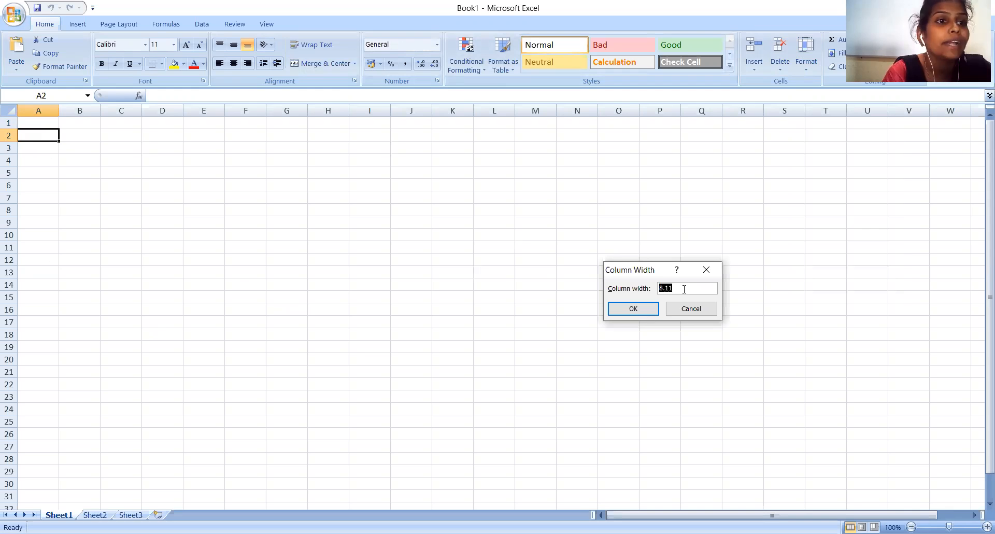
left_click(714, 271)
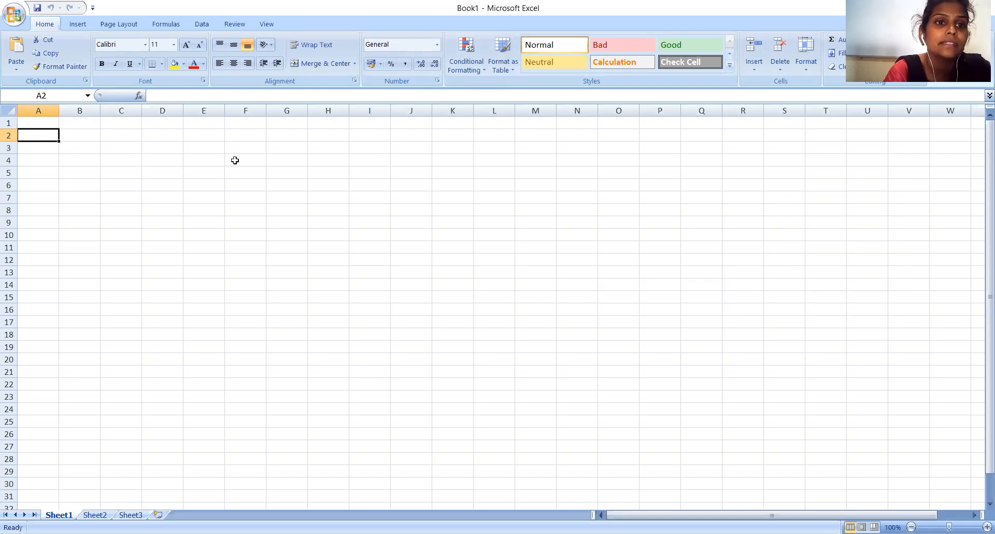
left_click(222, 147)
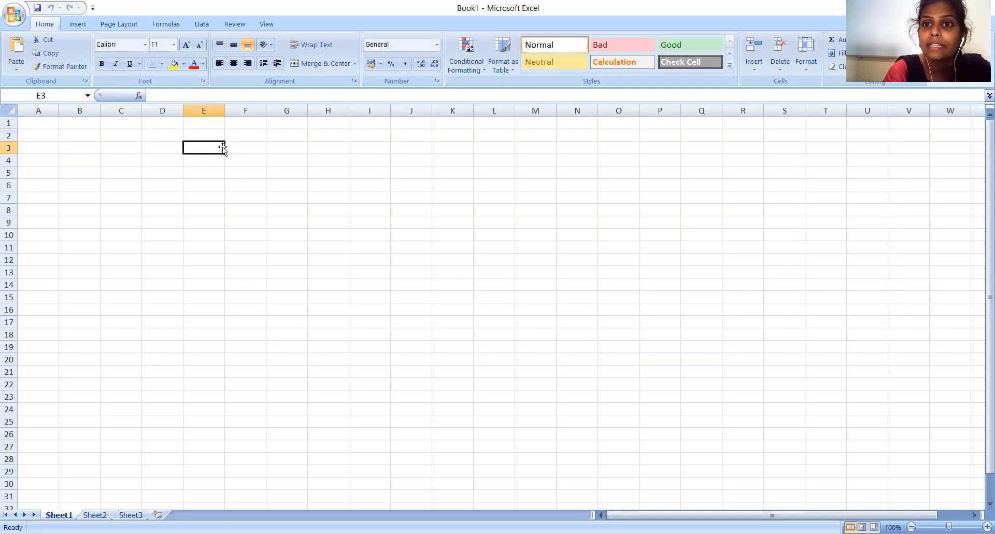
left_click(807, 73)
left_click(819, 127)
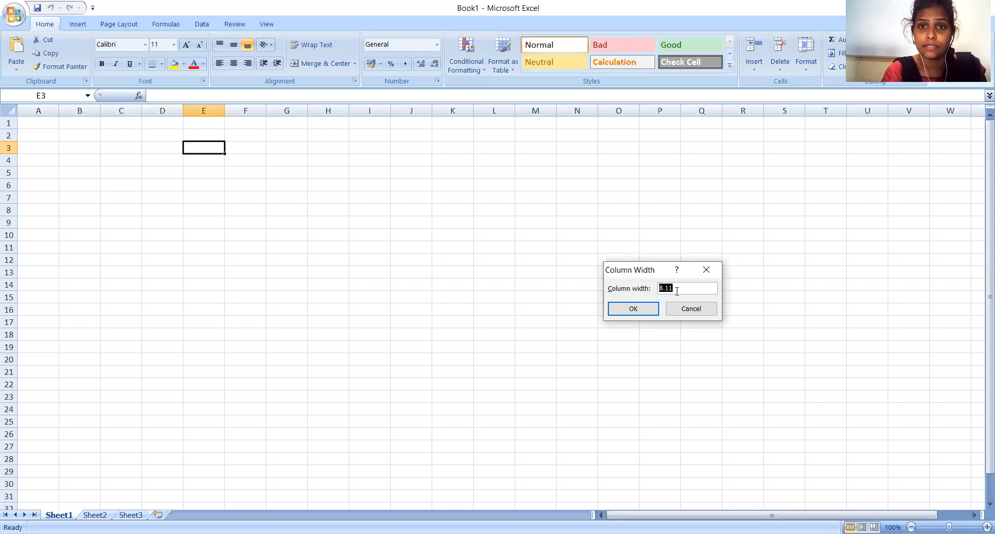
left_click(706, 270)
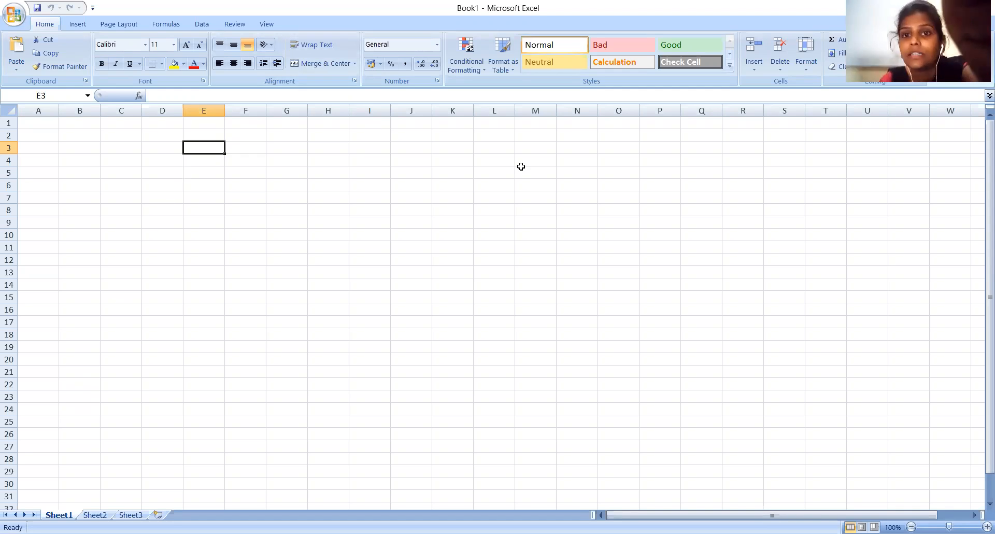
left_click(534, 95)
key("Escape")
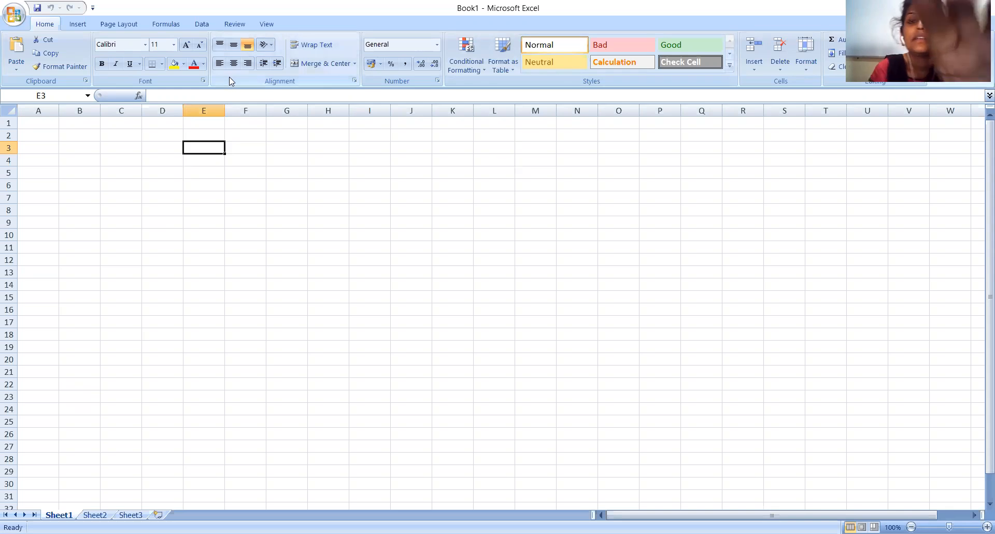
left_click(233, 63)
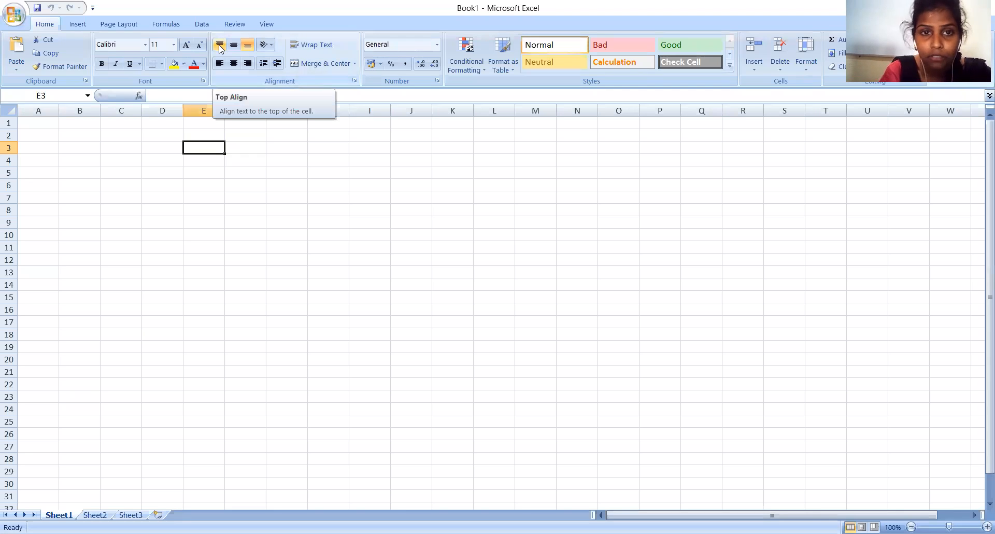
Enter the sample text "abc" in cell I6.
left_click(365, 182)
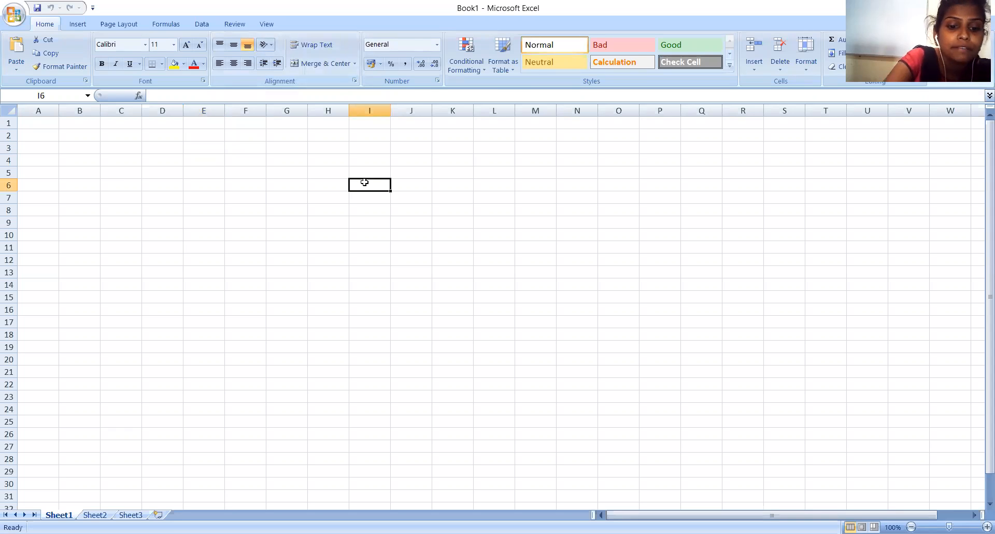
type("abc")
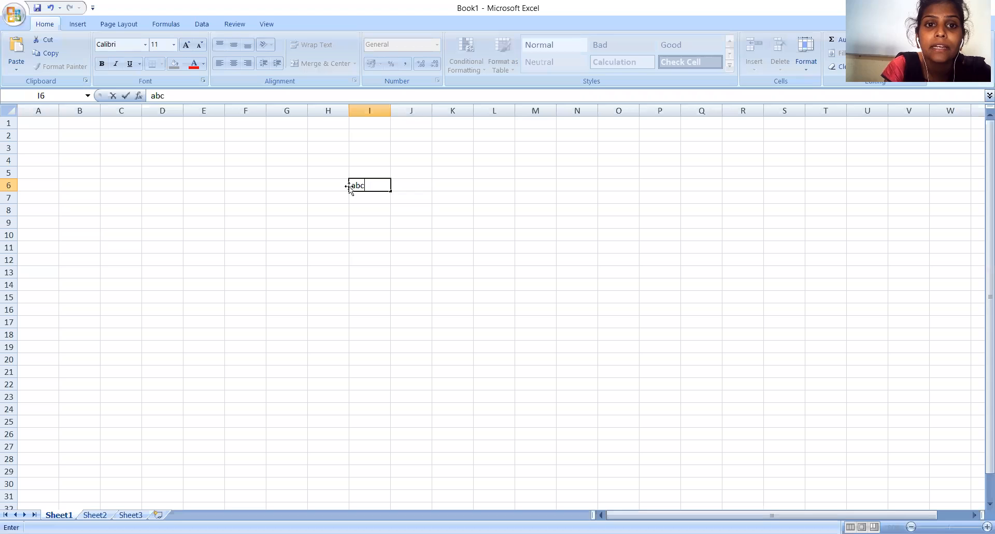
left_click(362, 185)
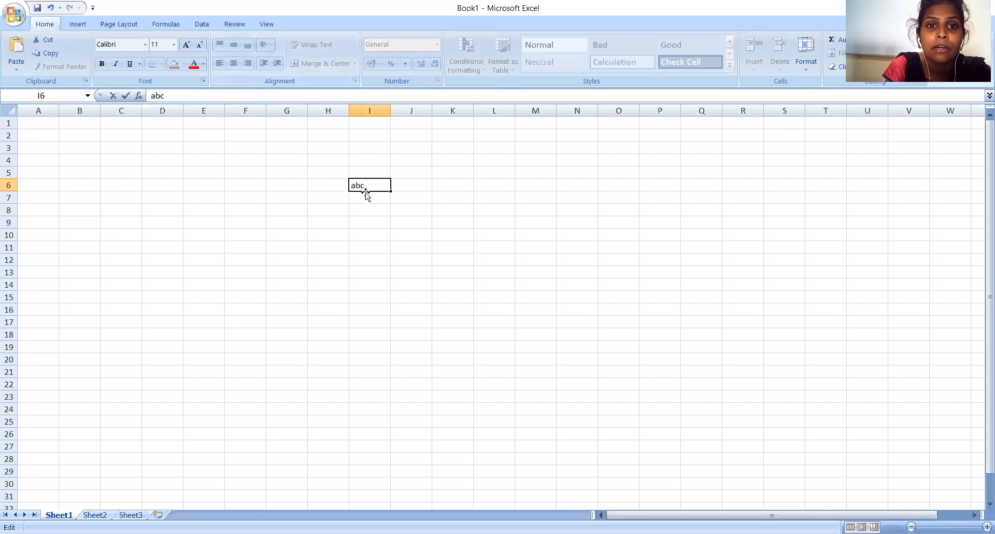
left_click_drag(365, 185, 345, 186)
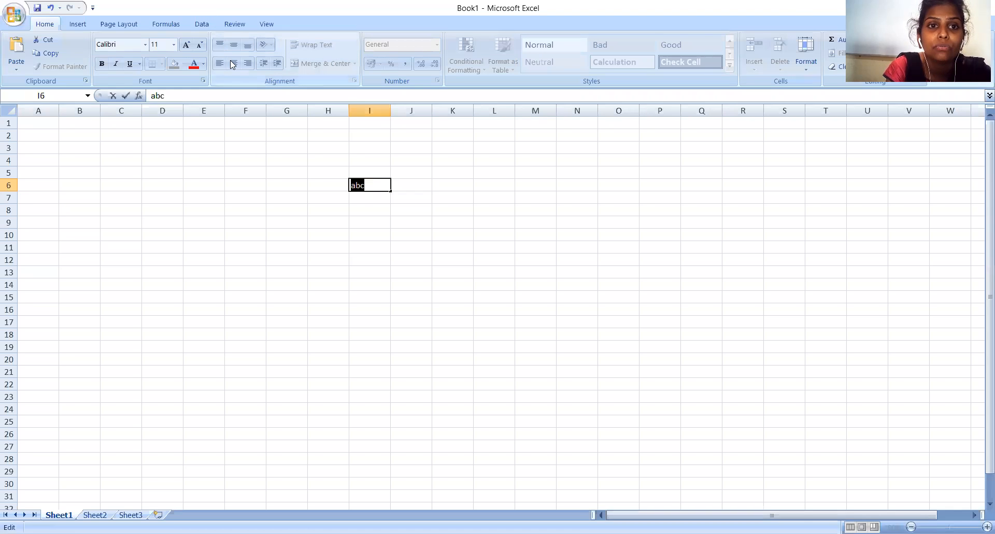
left_click(469, 266)
Try centre, right and left alignment on the text in cell I6 and delete the text.
left_click(364, 185)
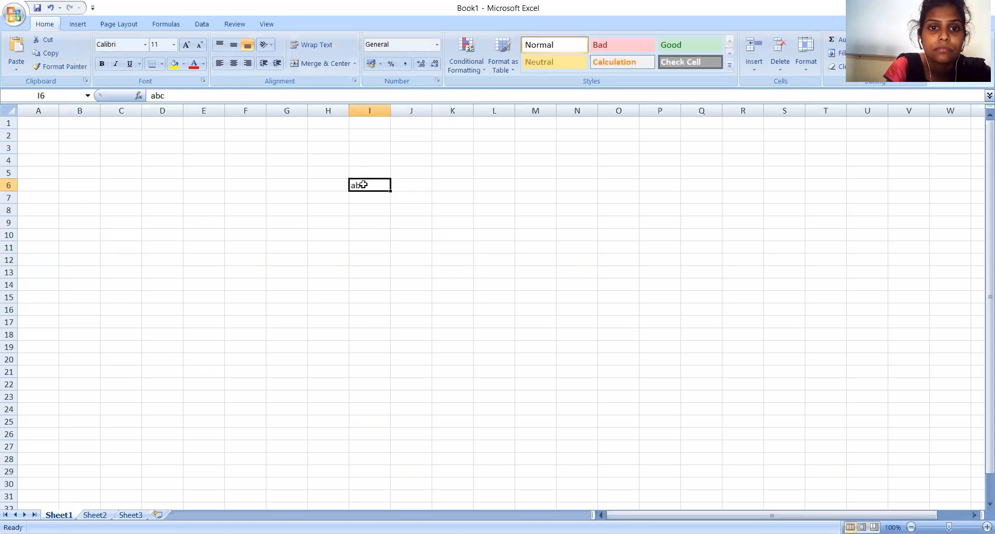
left_click(233, 66)
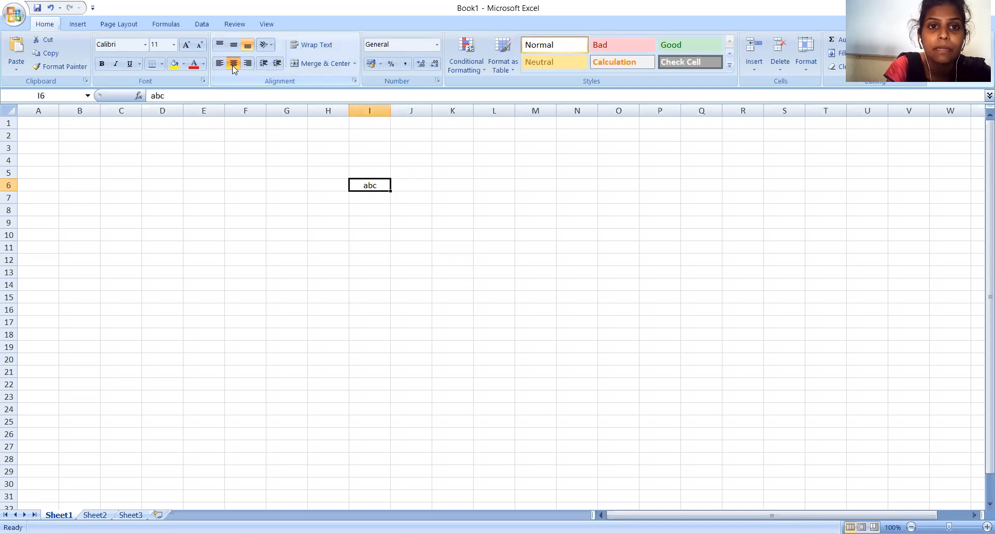
left_click(247, 63)
left_click(220, 66)
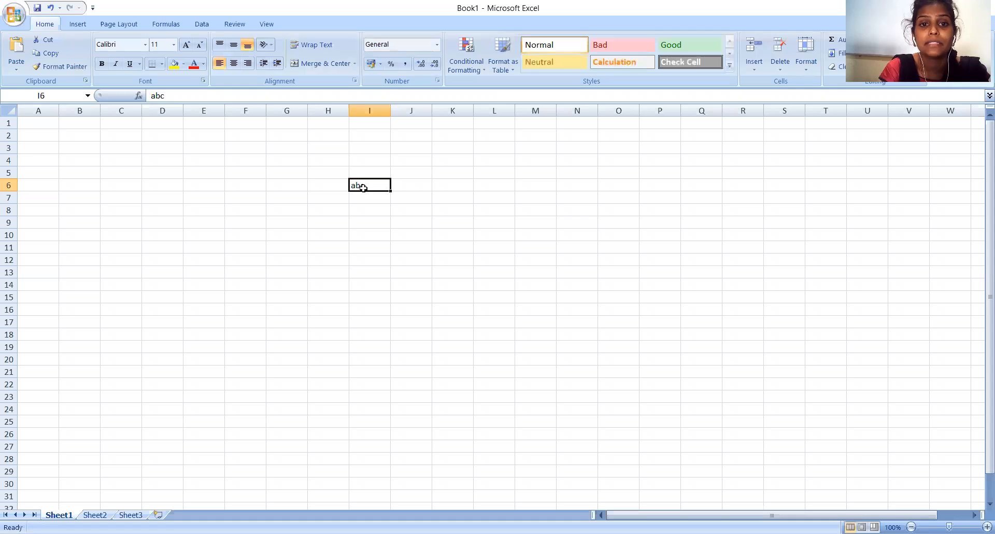
key("BackSpace")
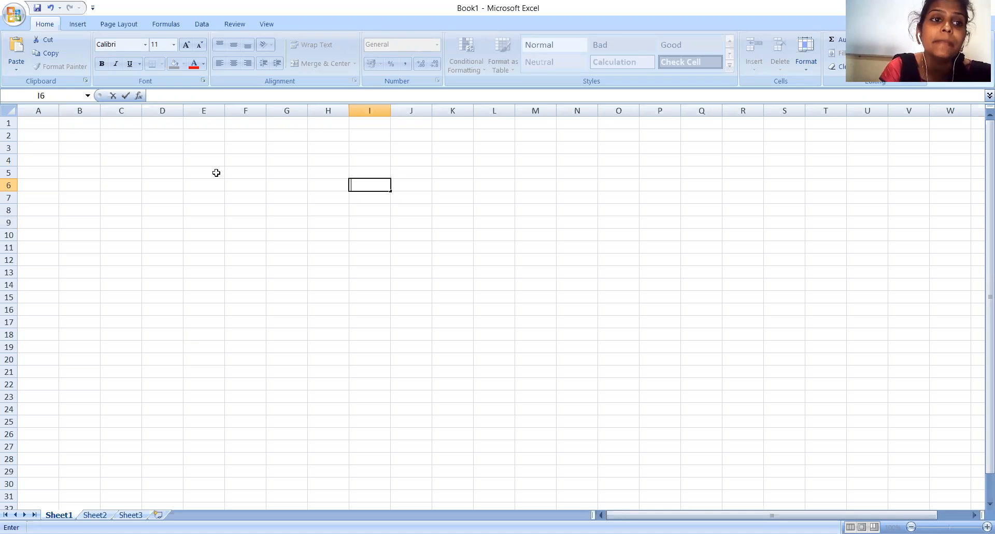
Set the font of the whole sheet to Arial, size 14.
left_click(8, 110)
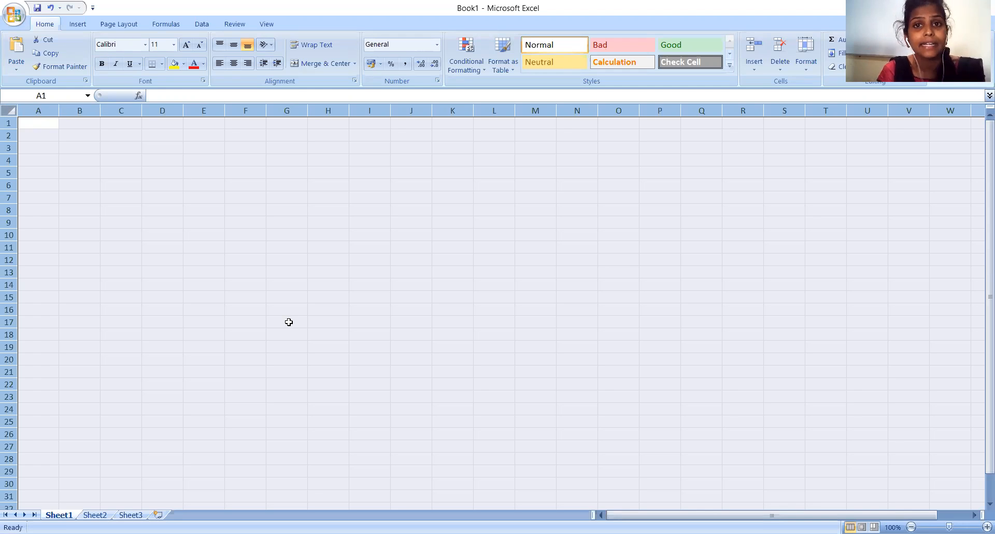
left_click(146, 46)
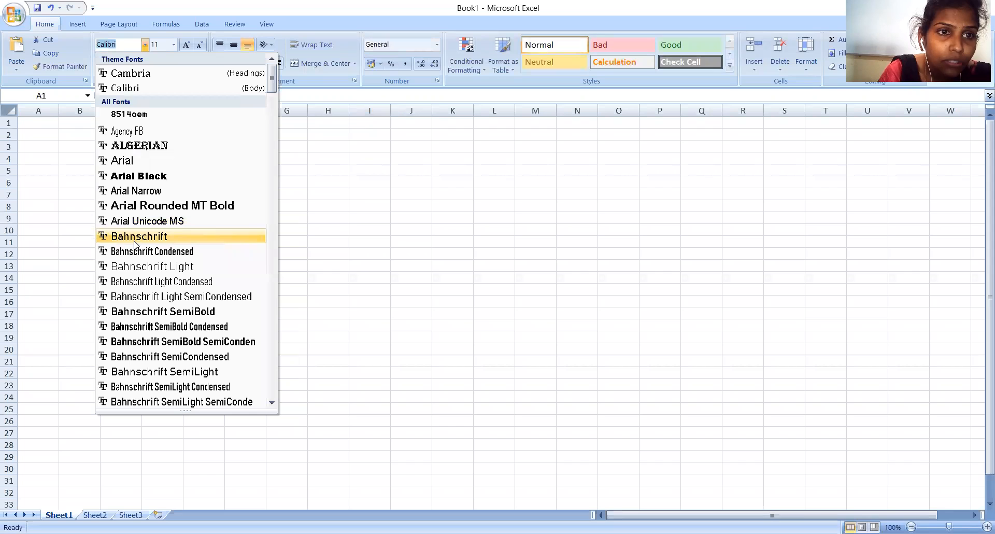
left_click(134, 163)
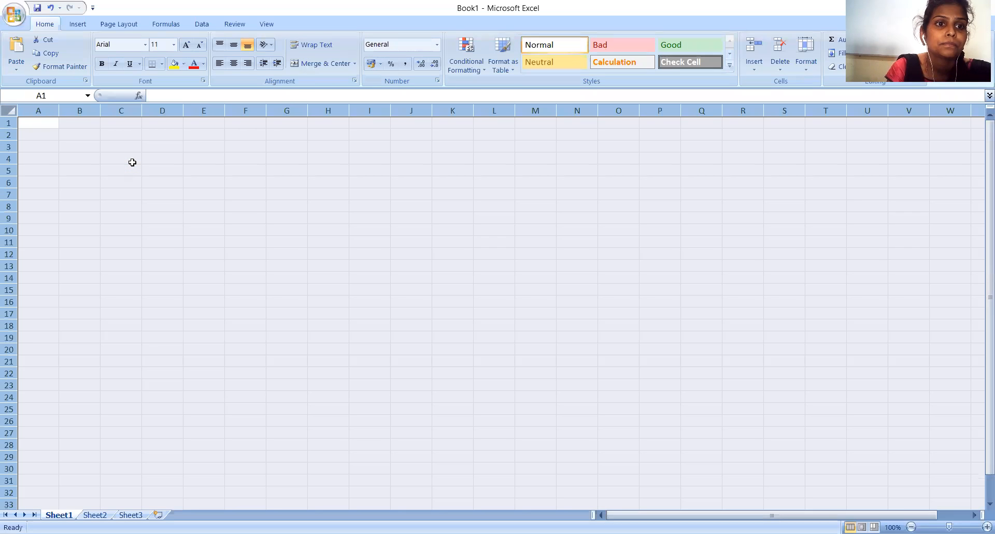
left_click(171, 47)
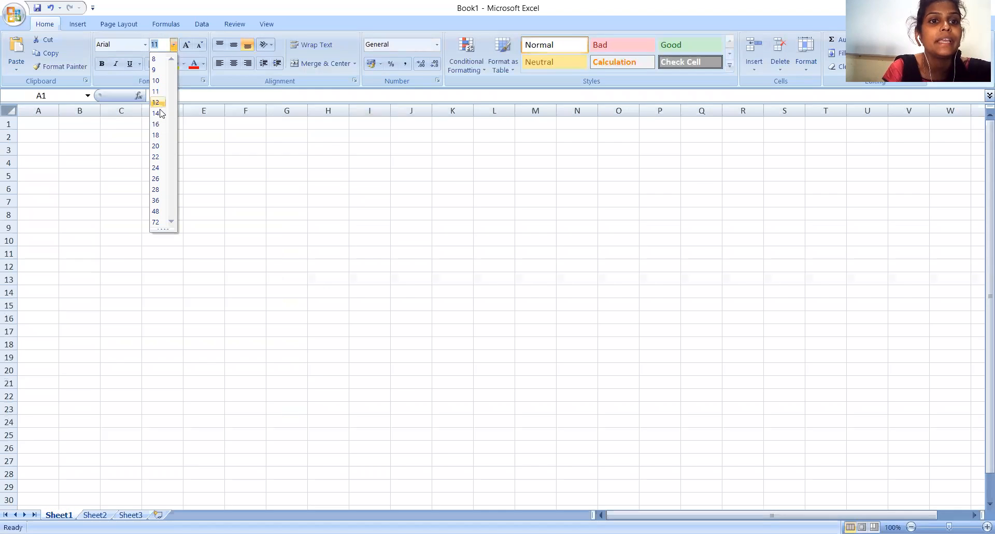
left_click(158, 114)
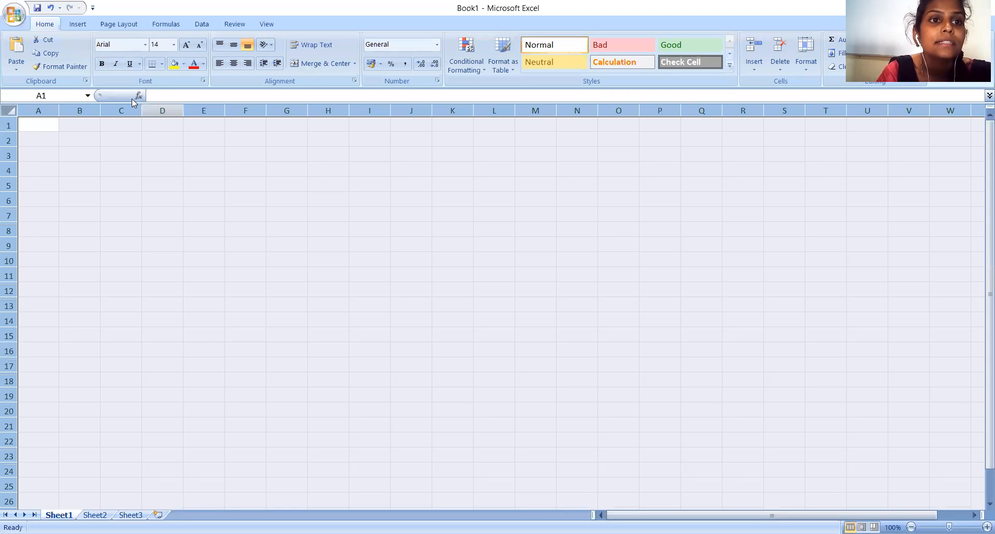
Centre the whole sheet's cells horizontally and vertically, and enlarge all columns and rows to about twice their size.
left_click(234, 63)
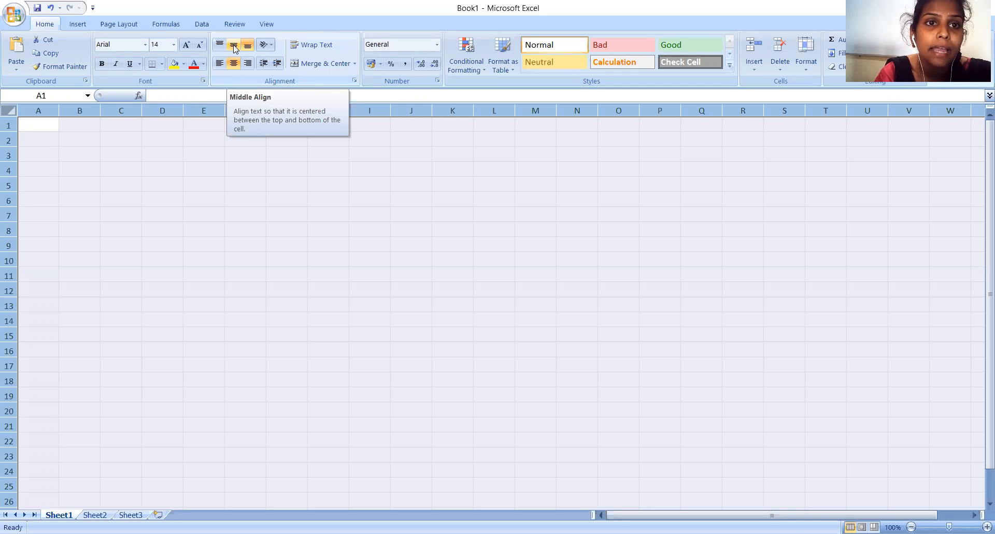
left_click(233, 49)
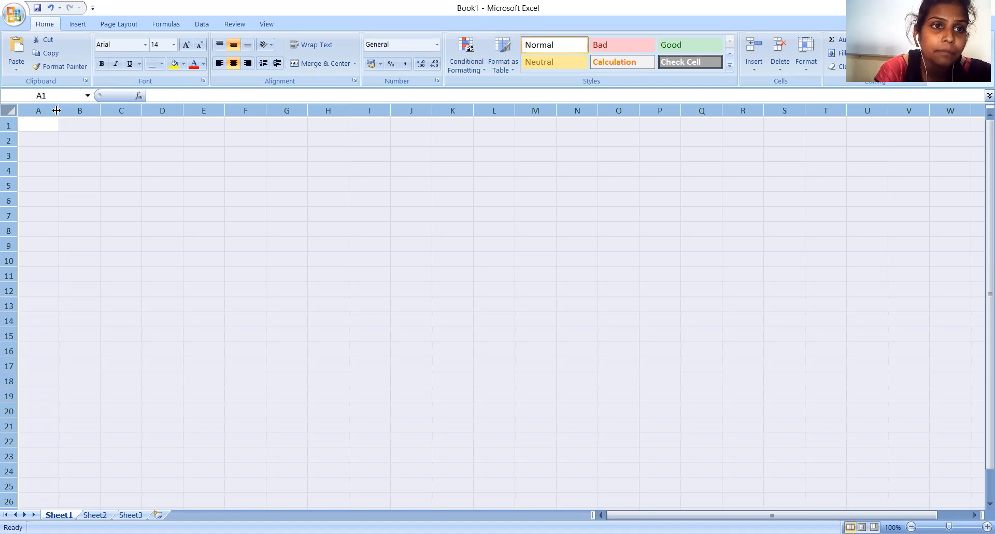
left_click_drag(57, 110, 98, 114)
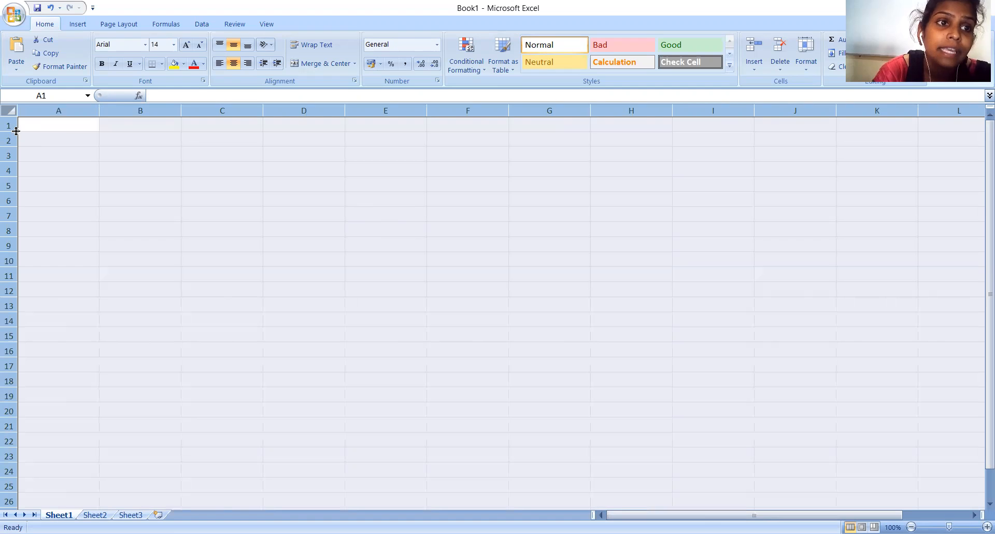
left_click_drag(16, 132, 18, 145)
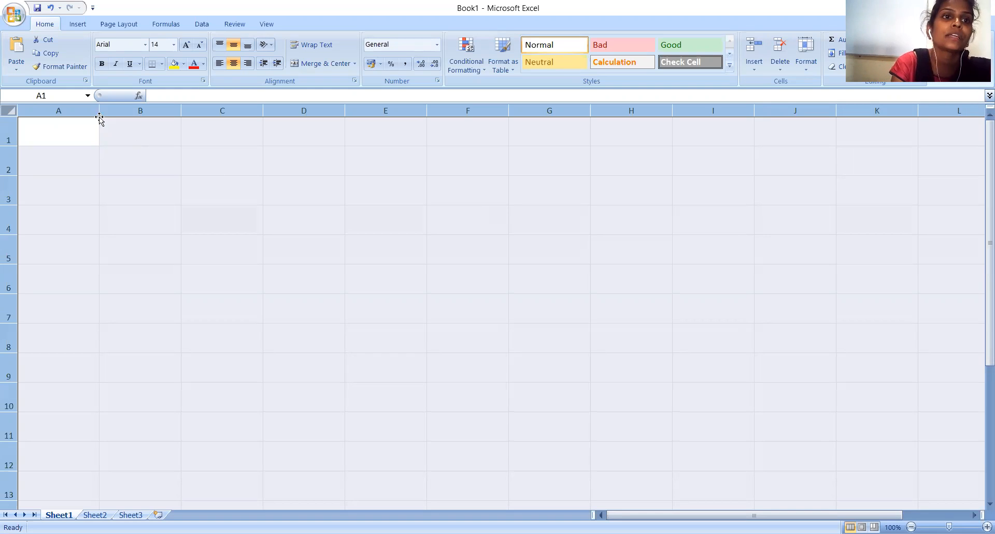
Save the workbook as an Excel Template named "Template" in the templates folder.
left_click(38, 10)
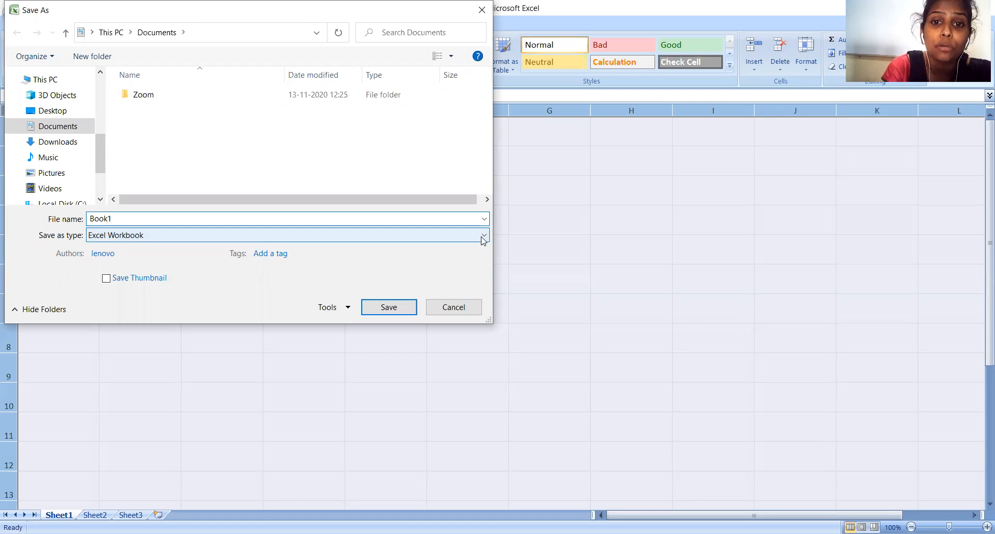
left_click(481, 236)
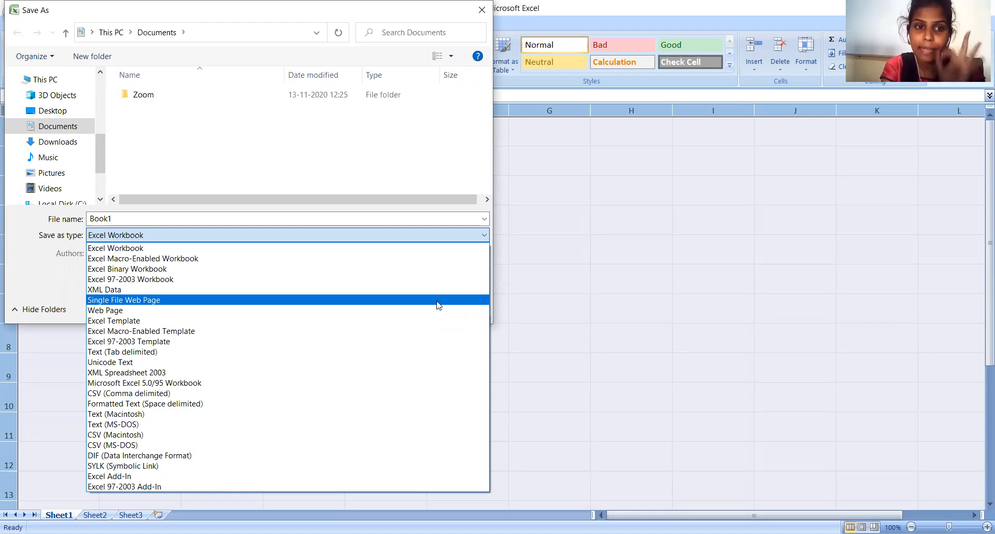
left_click(119, 321)
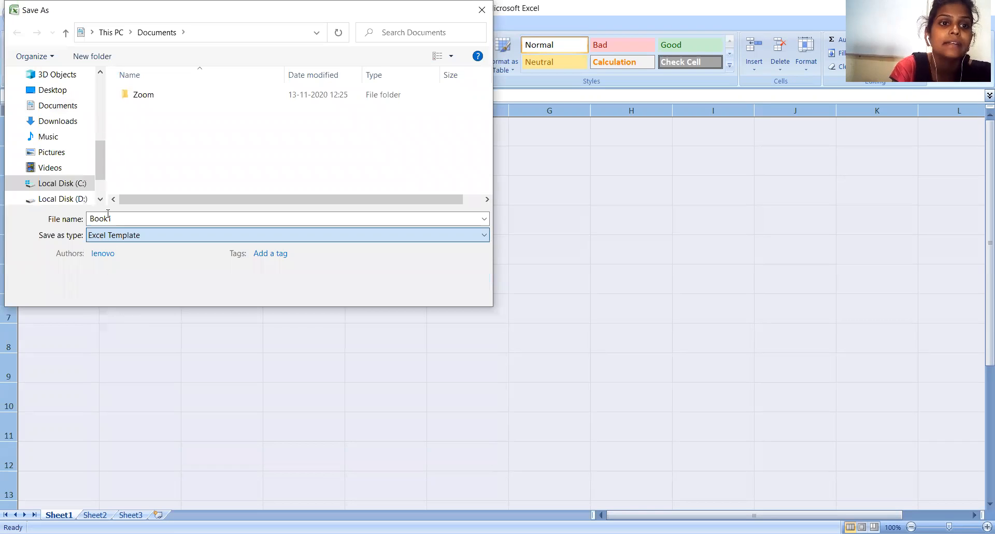
key("BackSpace")
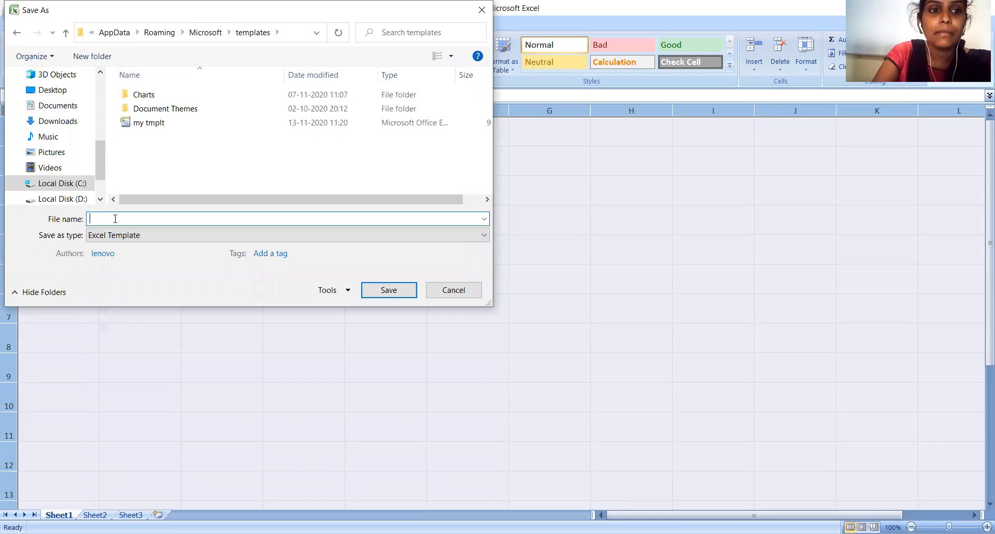
type("new")
key("BackSpace")
key("BackSpace")
key("BackSpace")
type("Template")
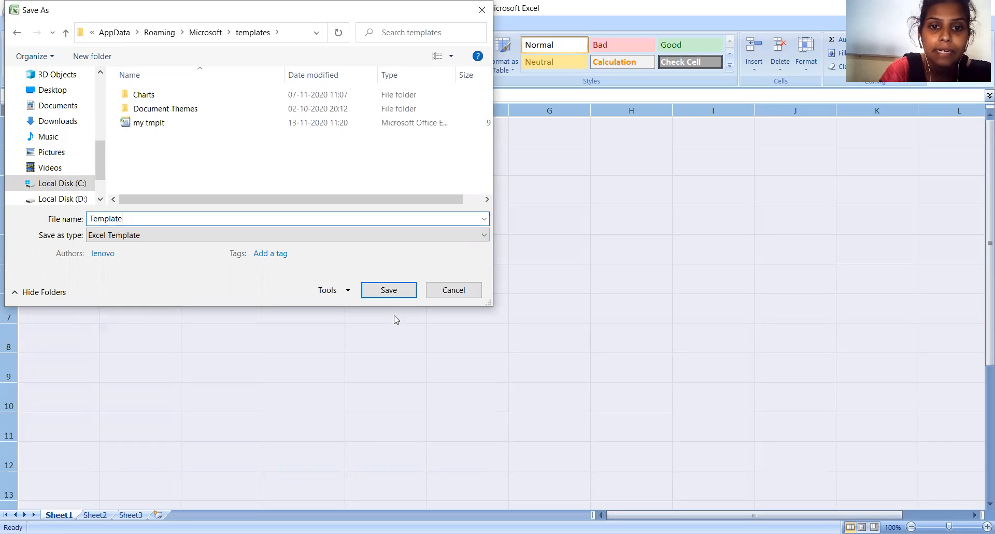
left_click(397, 293)
left_click(396, 297)
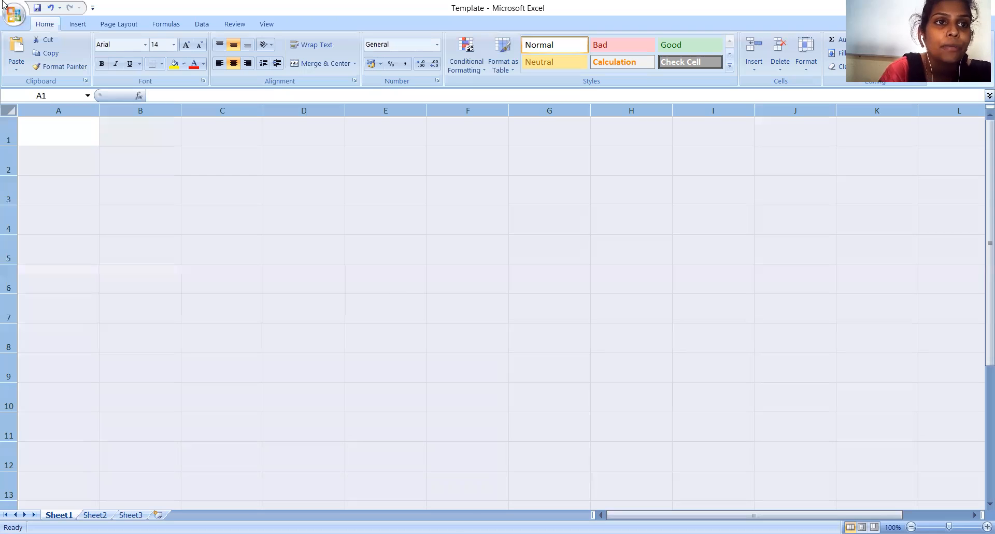
Close the saved template and reopen the file "Template" from the templates folder.
left_click(11, 17)
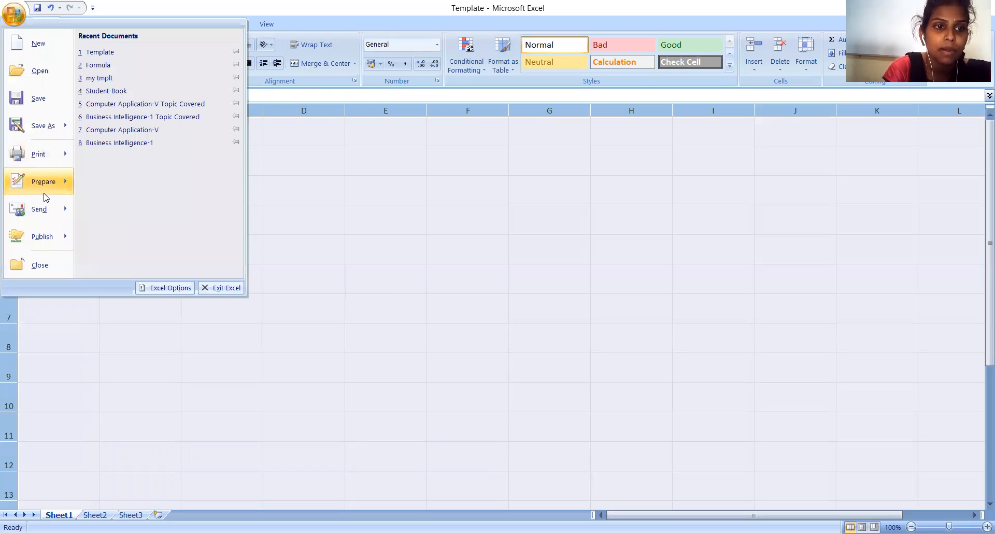
left_click(40, 266)
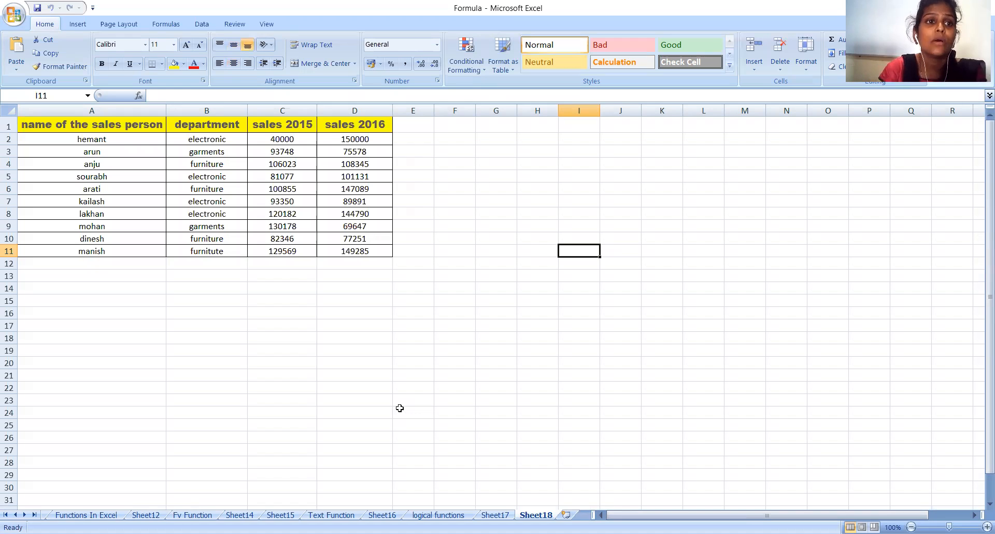
left_click(19, 17)
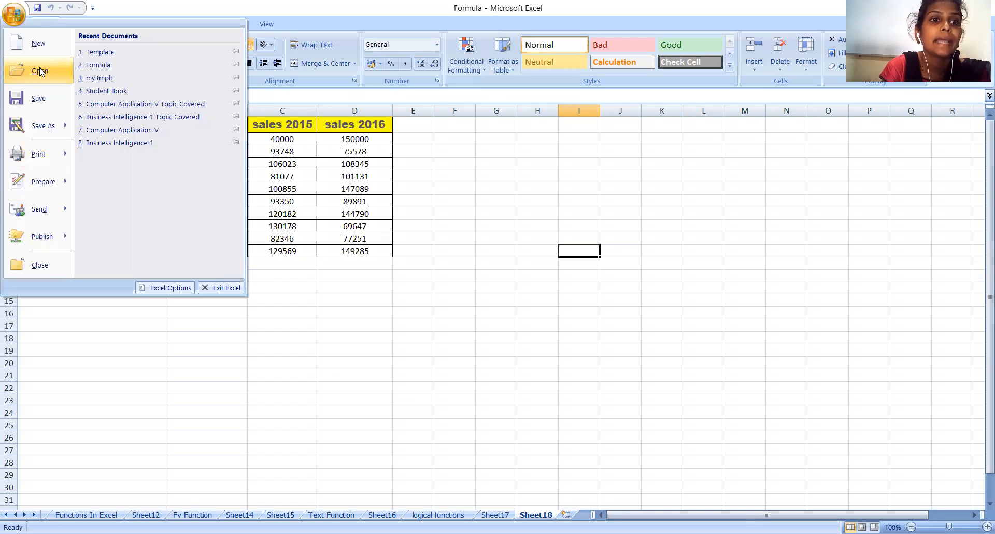
left_click(40, 71)
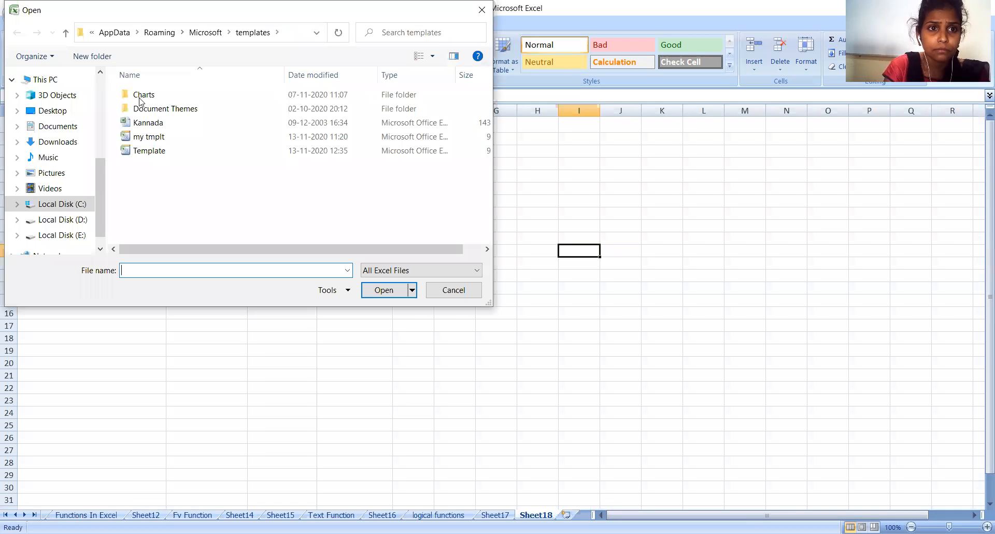
double_click(141, 151)
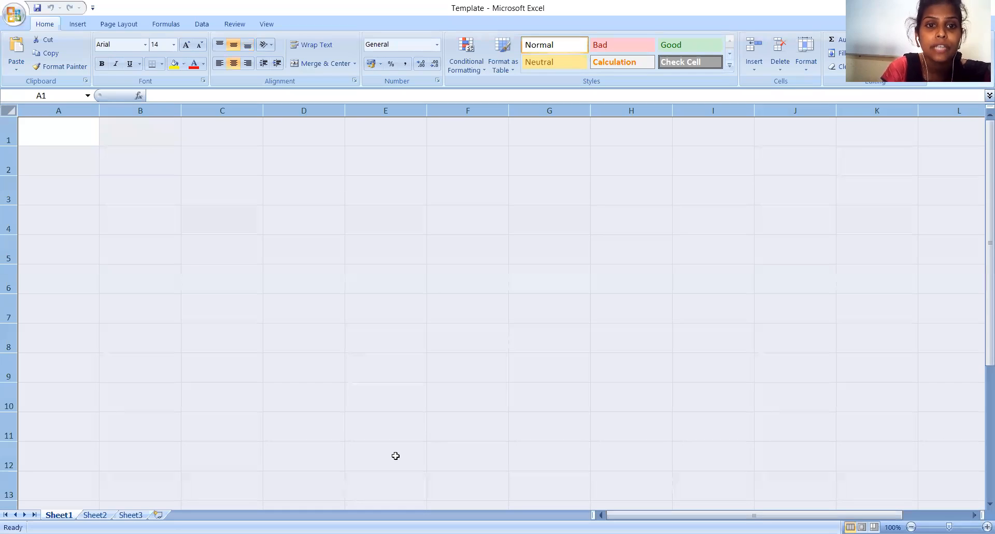
Enter the sample text "abc" in A1 and "hdgdv", "dgdfd", "dwgdfdw" and "fa" in cells B1 to B4.
left_click(414, 335)
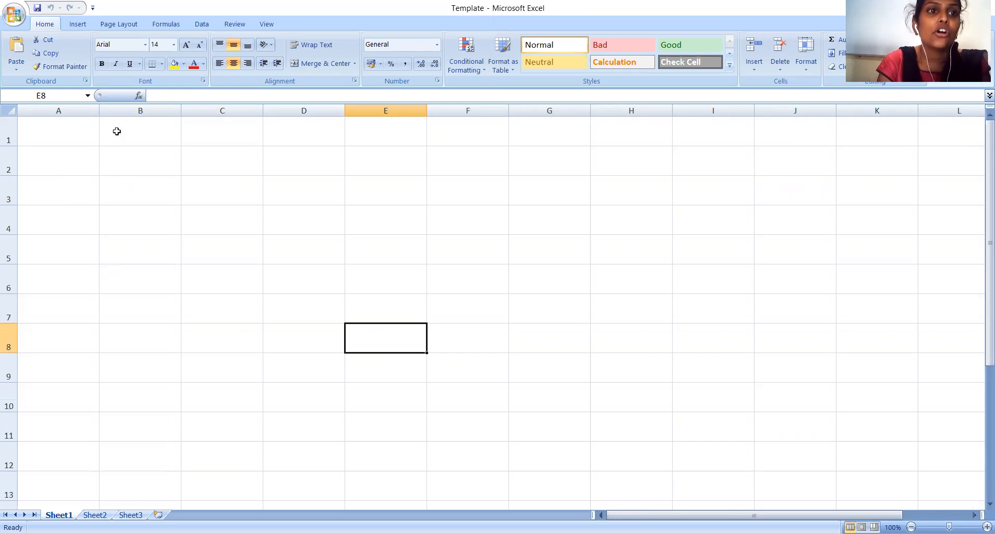
left_click(85, 130)
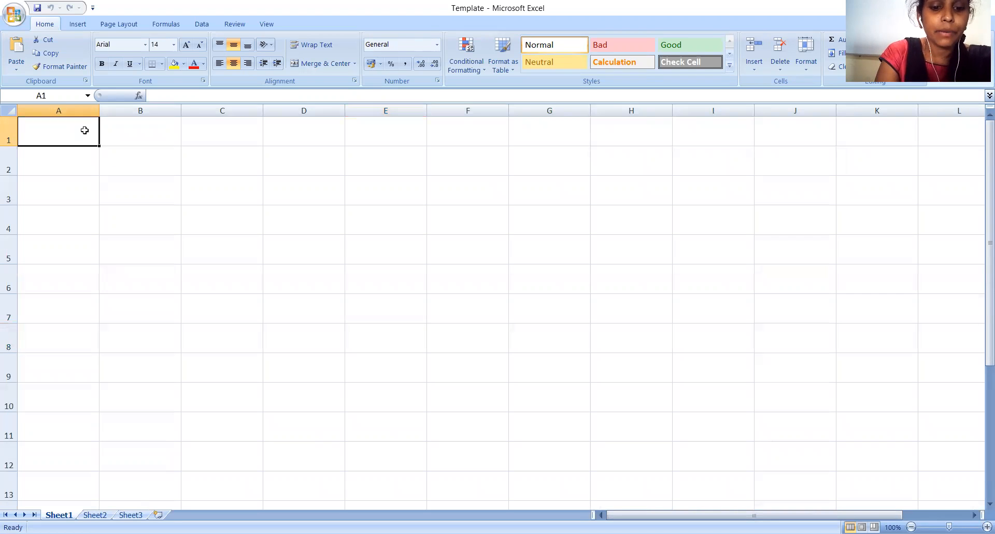
type("abc")
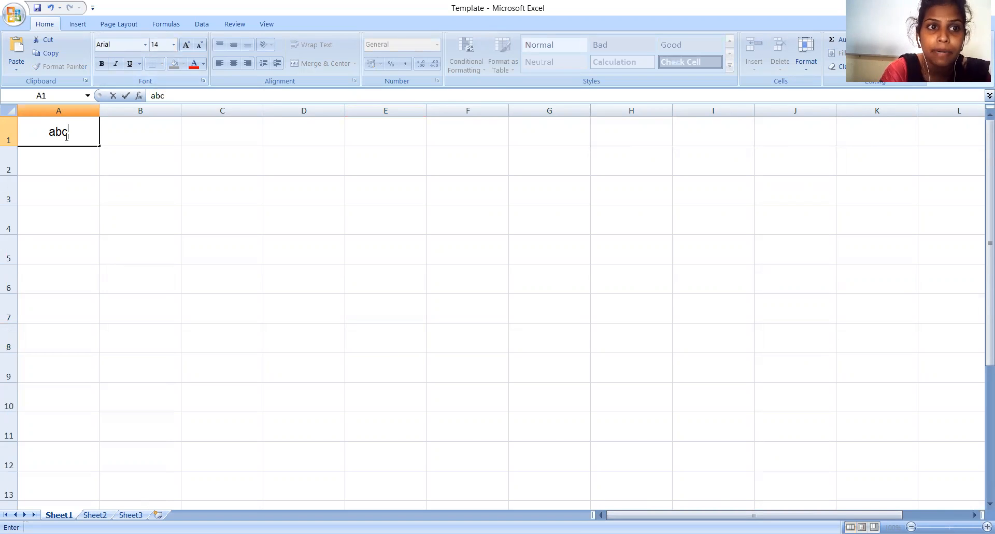
left_click(132, 132)
type("hdgdv")
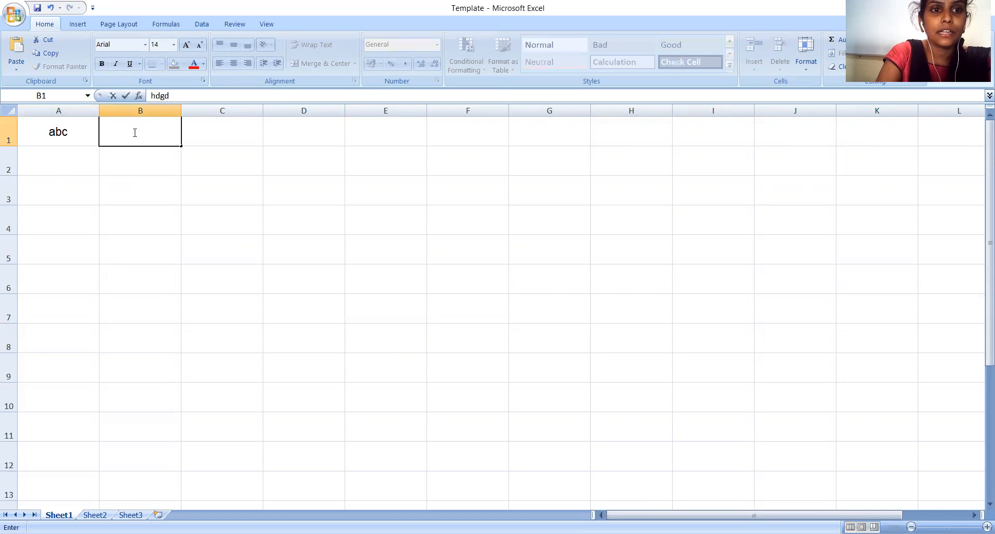
key("Return")
type("dgdfd")
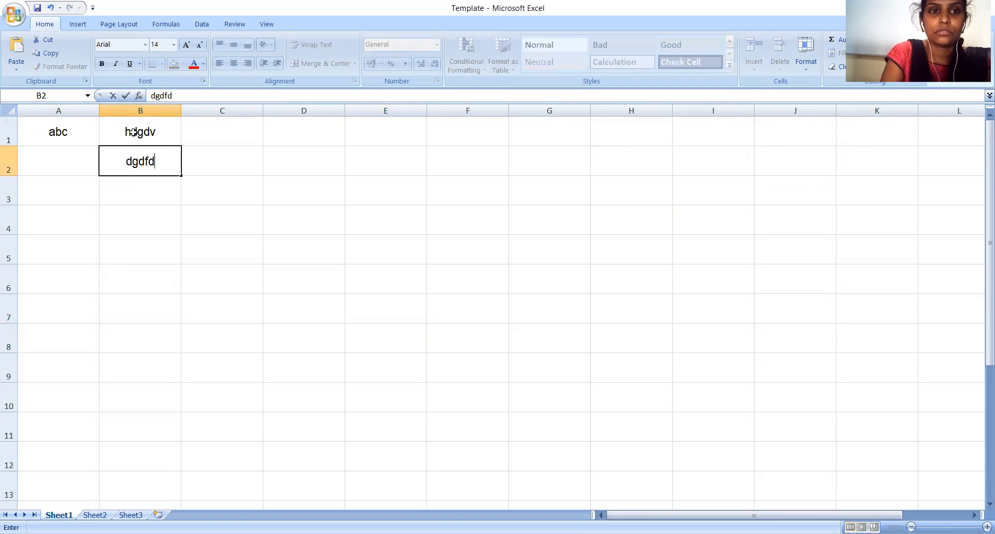
key("Return")
type("dwgdfdw")
key("Return")
type("fa")
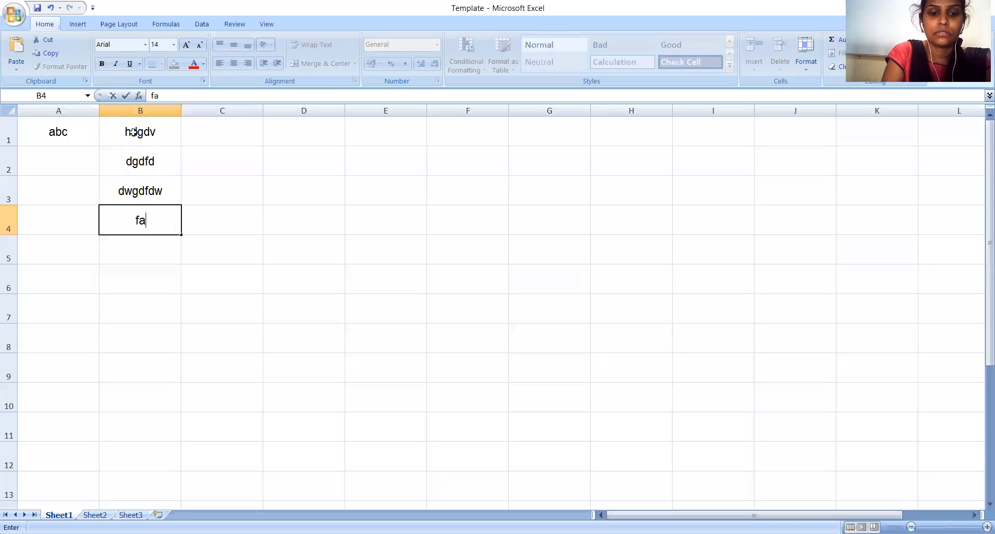
key("Return")
Fill cells A2 to A6 with the sample text "gdbn", "dbh", "ddgd", "hfu" and "fgfyf".
left_click(61, 157)
type("g")
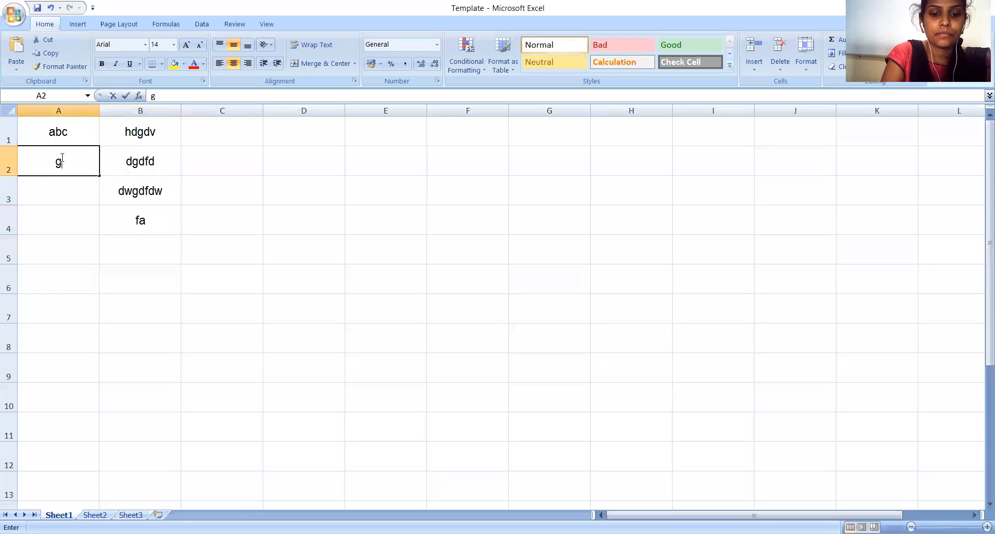
type("dbn")
key("Return")
type("dbh")
key("Return")
type("ddgd")
key("Return")
type("hfu")
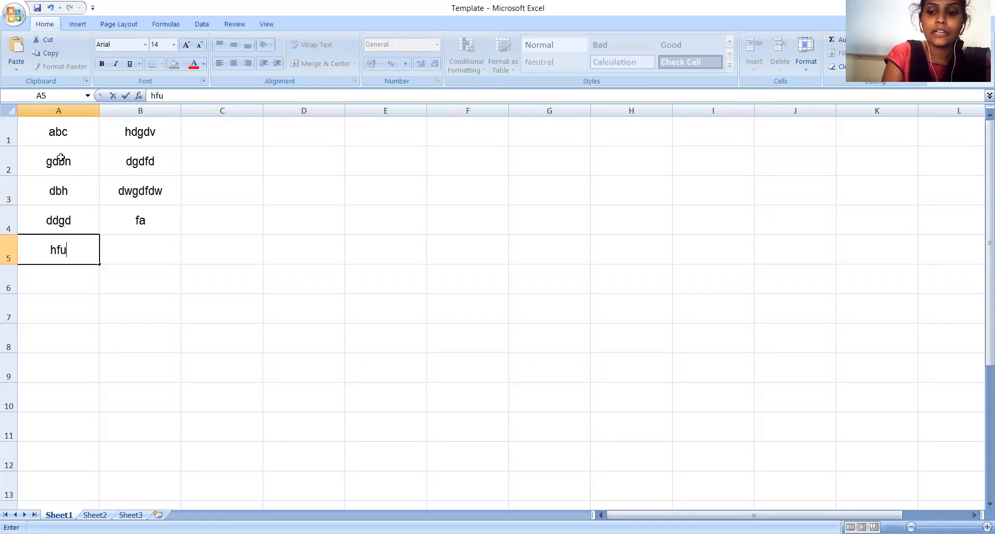
key("Return")
type("fgfyf")
key("Return")
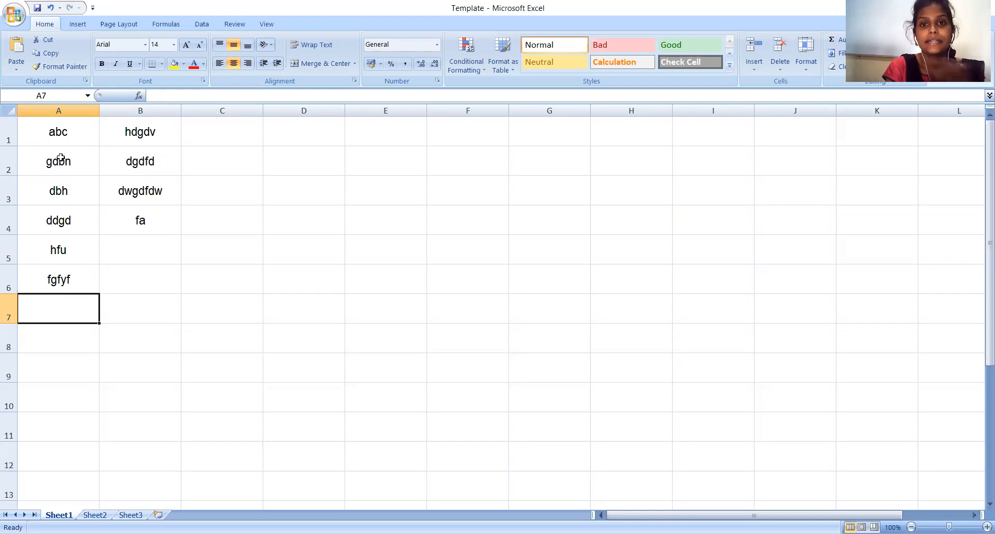
left_click(16, 17)
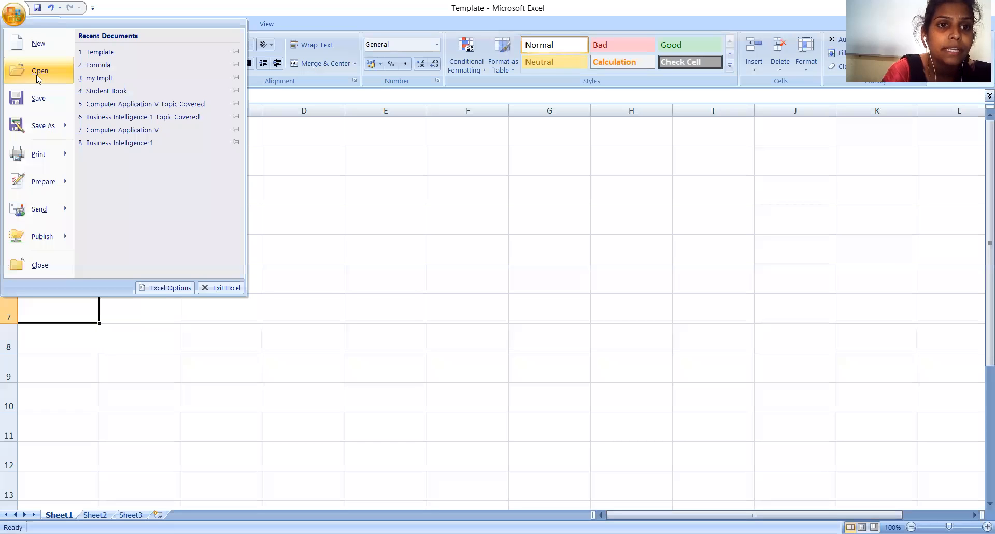
left_click(39, 72)
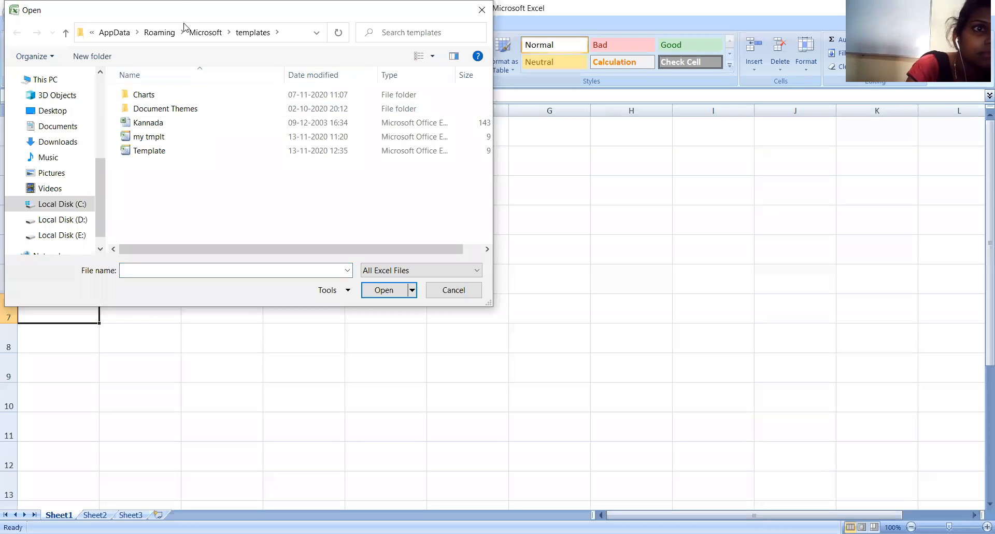
left_click_drag(180, 9, 179, 98)
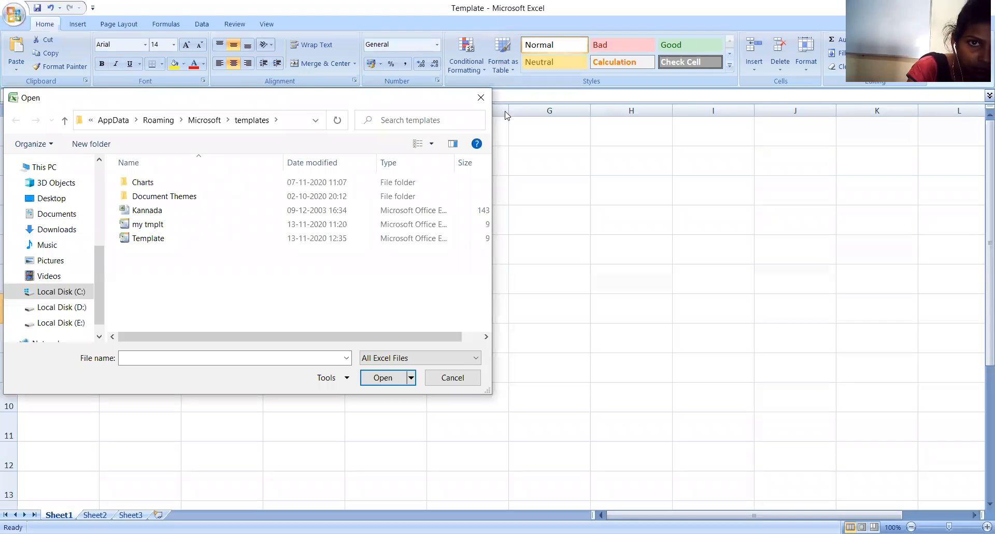
left_click(482, 99)
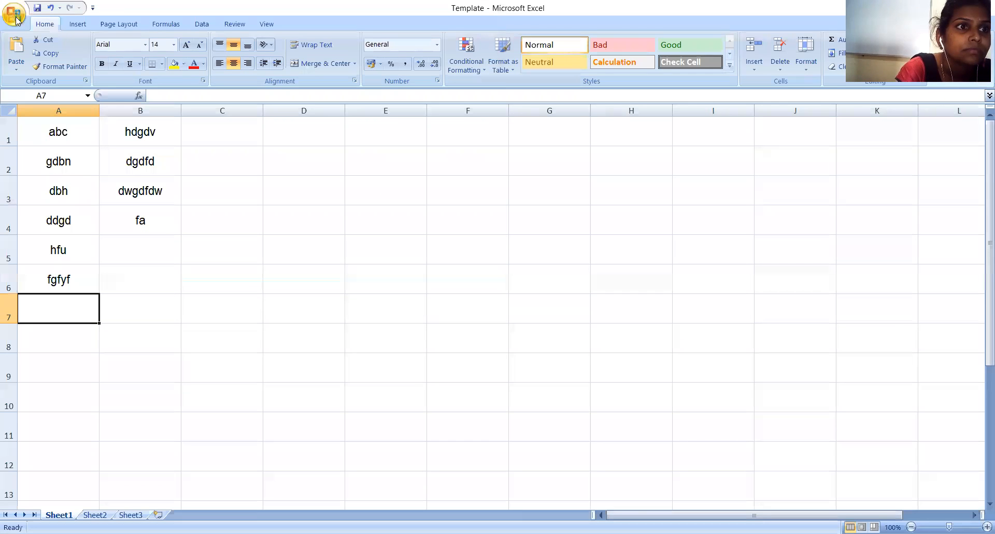
Try to create a new workbook from the installed Blood Pressure Tracker template.
left_click(15, 18)
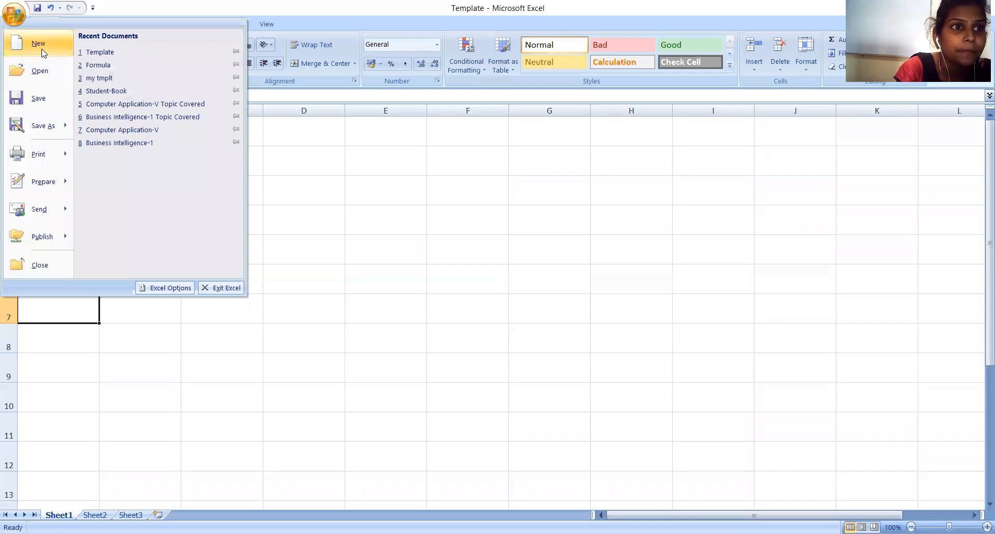
left_click(42, 54)
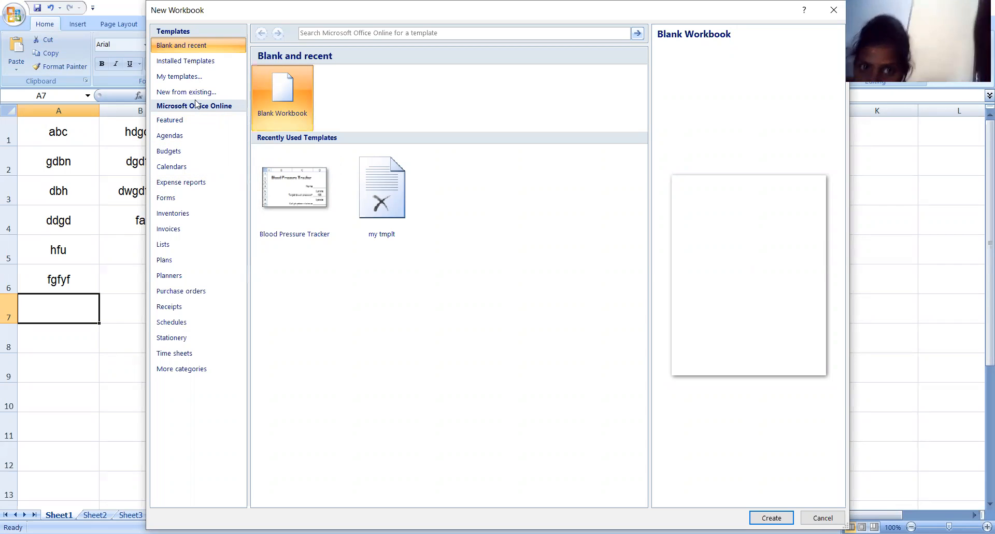
left_click(188, 62)
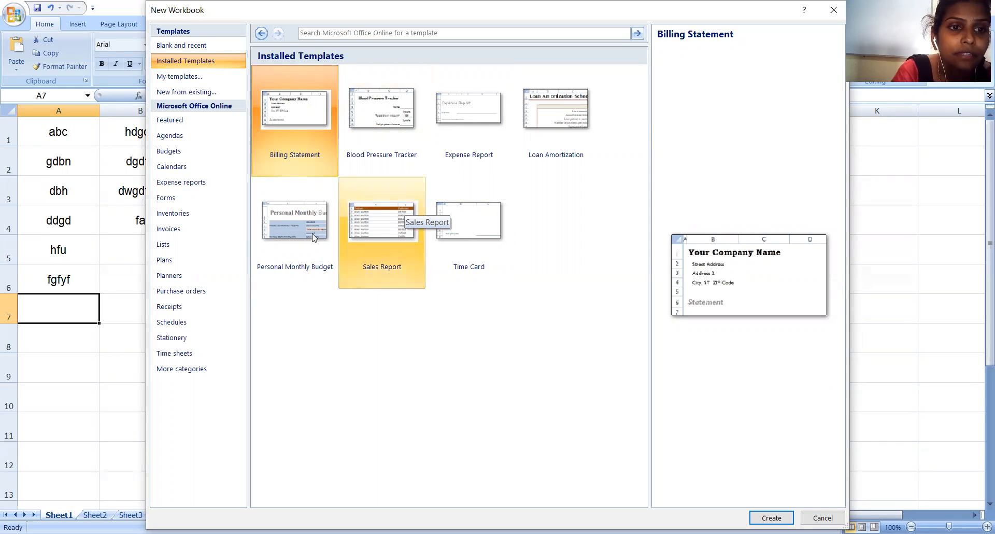
left_click(381, 115)
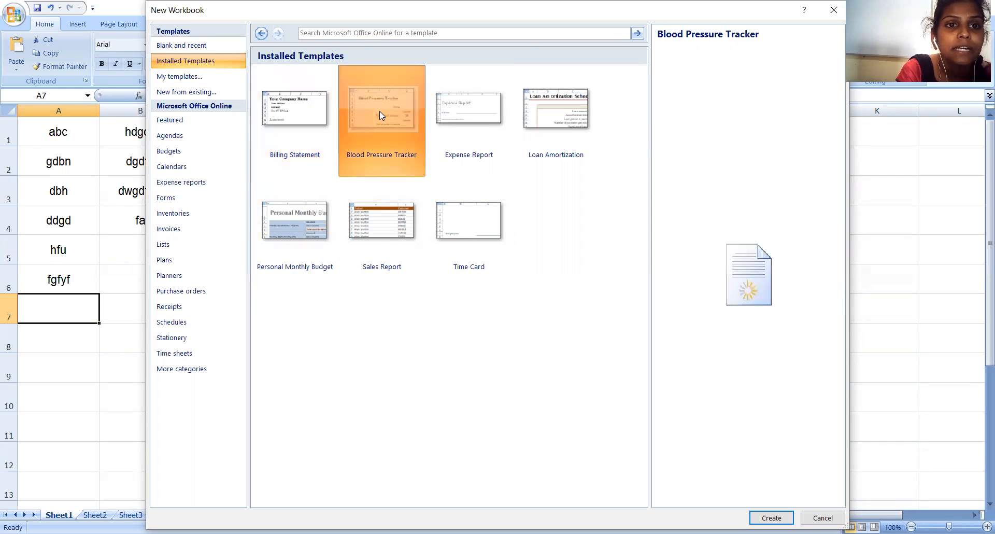
double_click(379, 113)
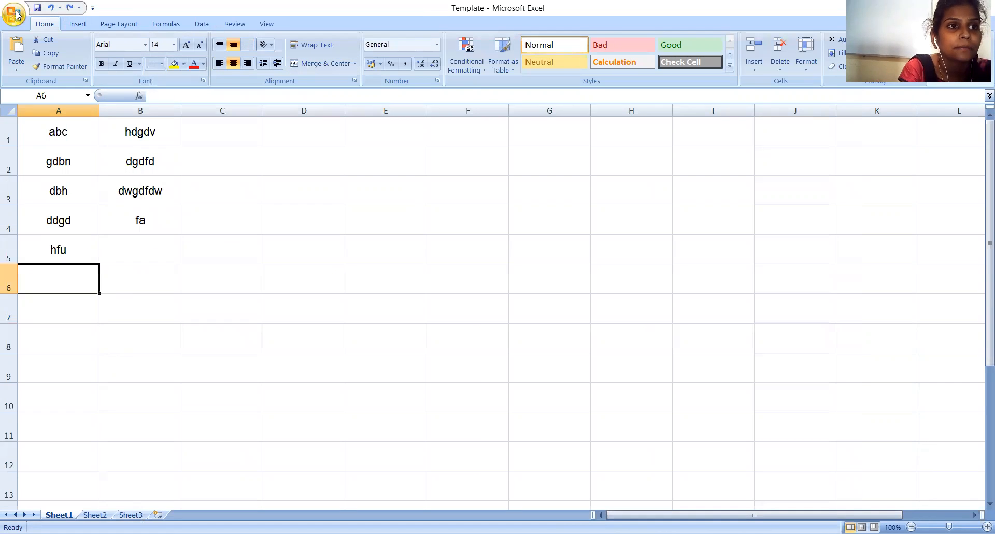
Create a new workbook from the installed Loan Amortization template.
left_click(17, 14)
left_click(29, 44)
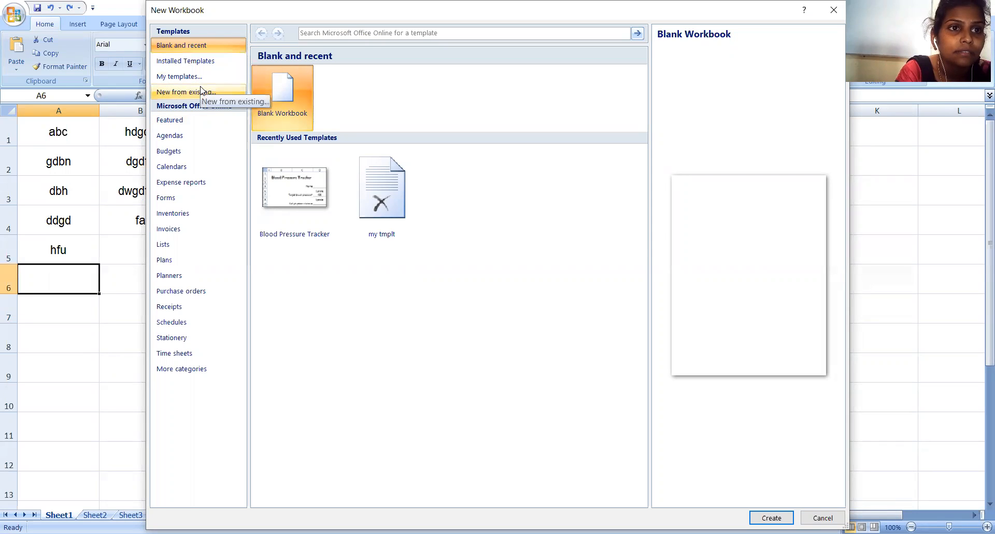
left_click(198, 63)
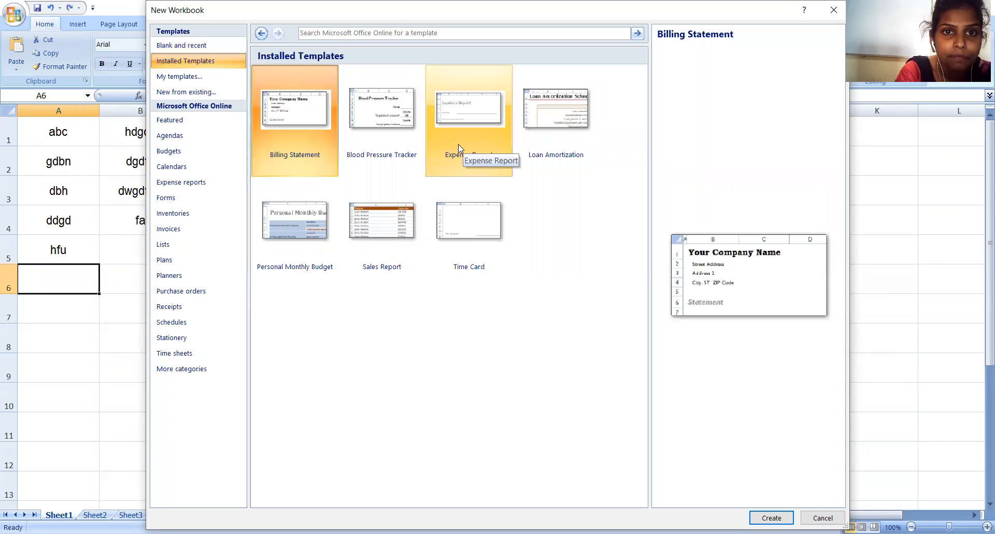
double_click(521, 135)
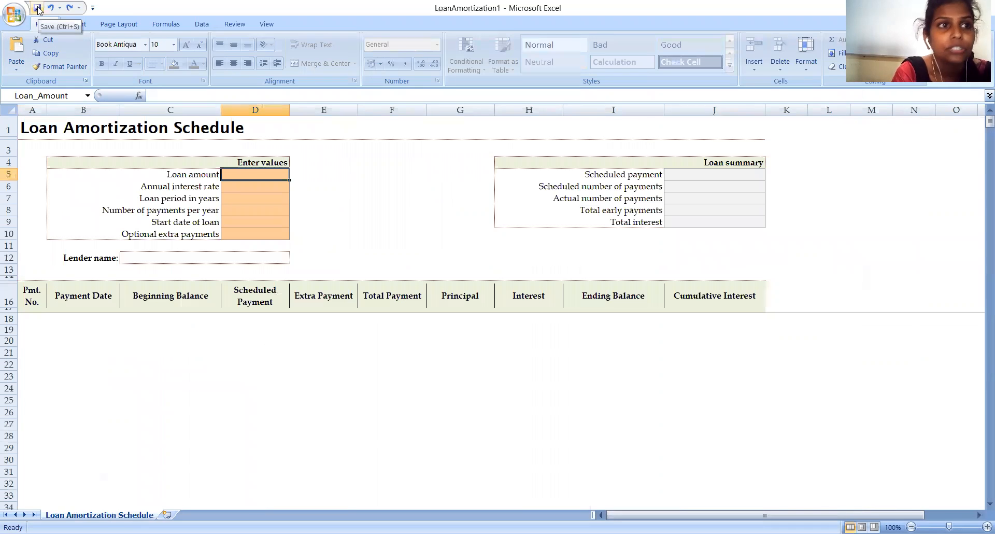
Open the recent workbook "Formula" and select the header cell A1 of the sales table on Sheet18.
left_click(15, 15)
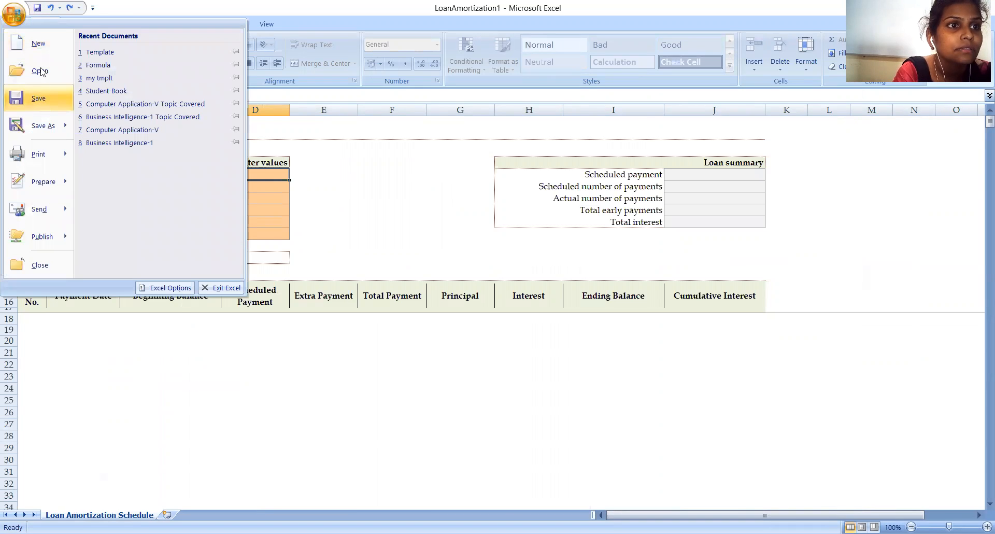
left_click(93, 65)
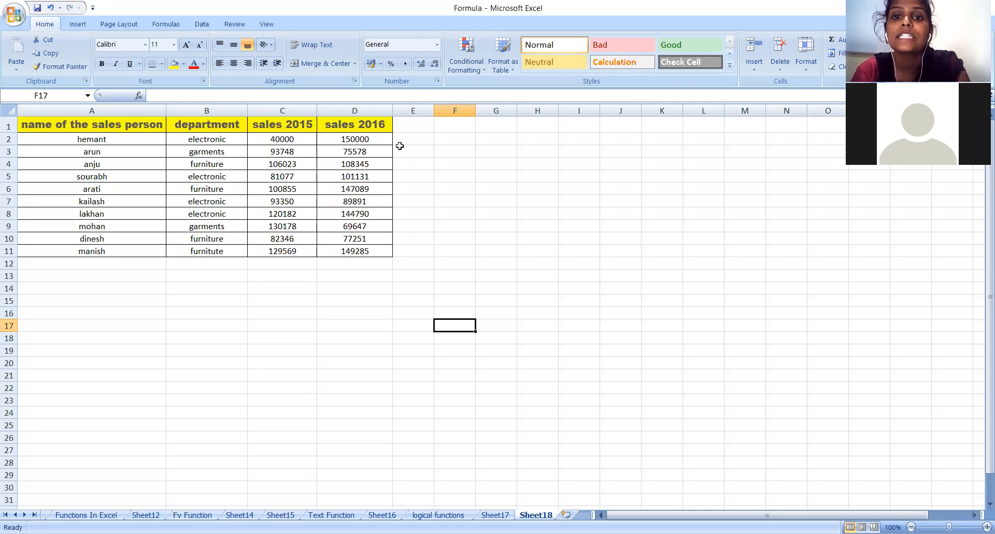
left_click(356, 136)
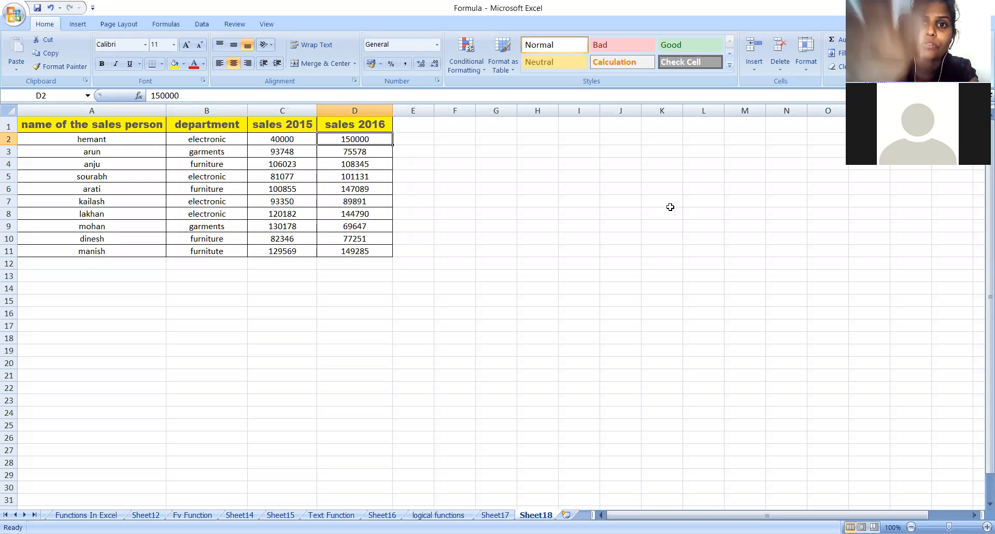
left_click(44, 126)
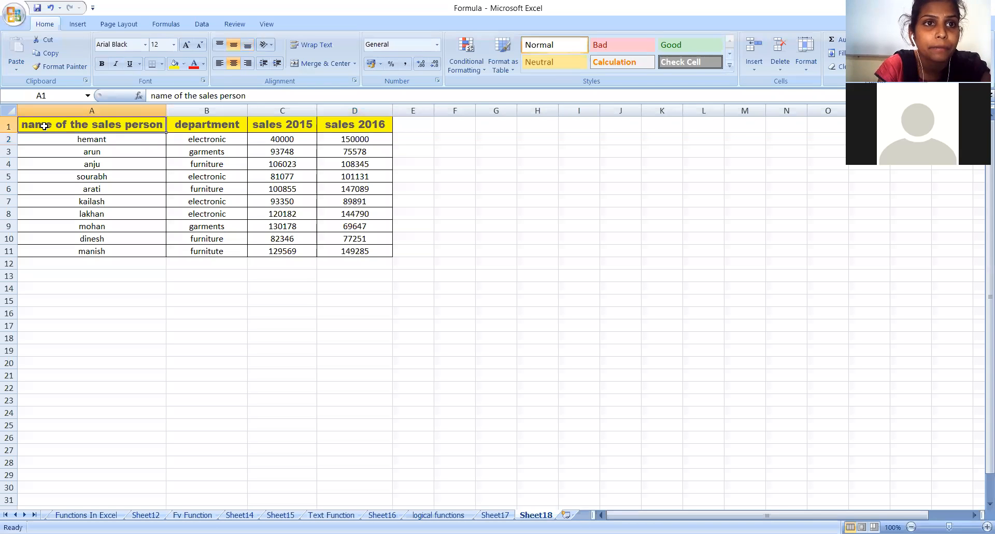
left_click(85, 25)
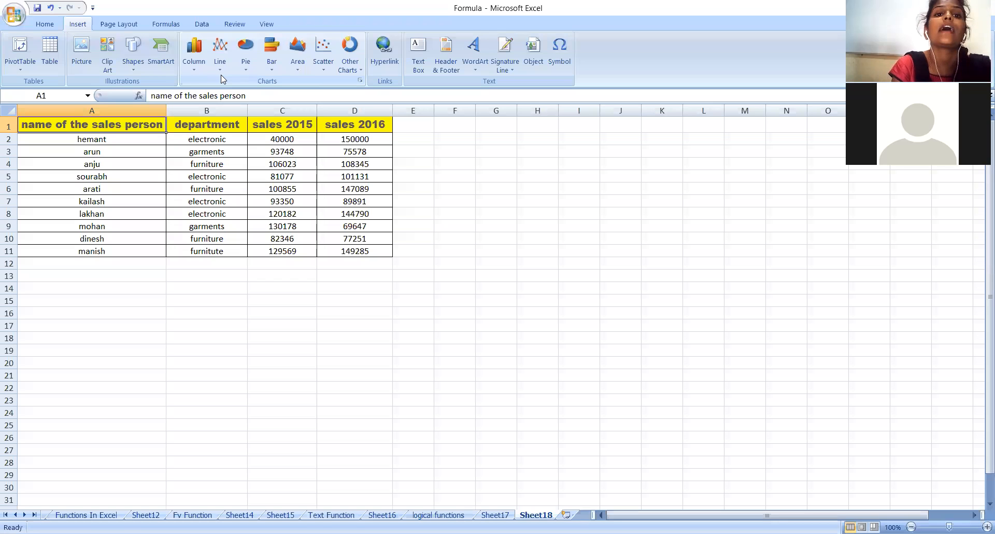
left_click(362, 74)
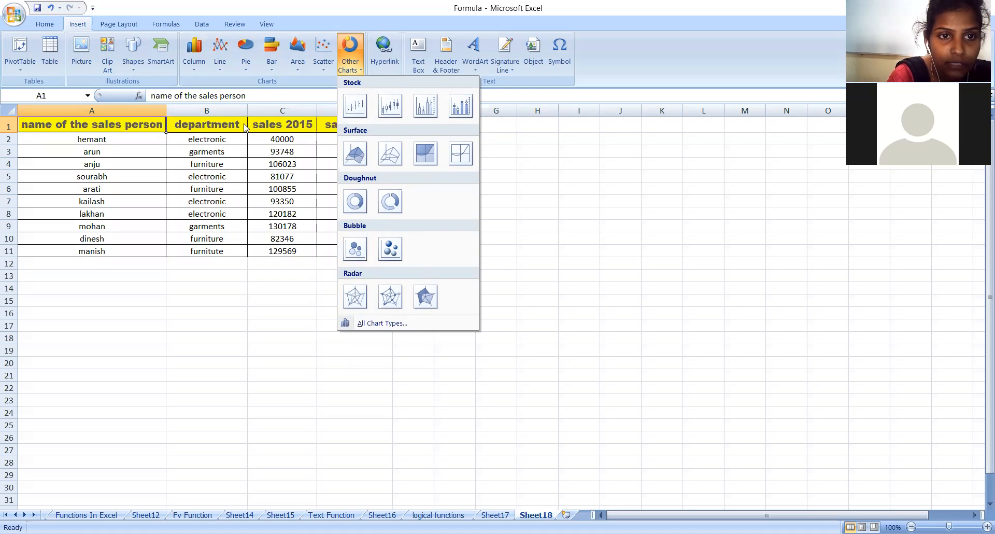
left_click(221, 162)
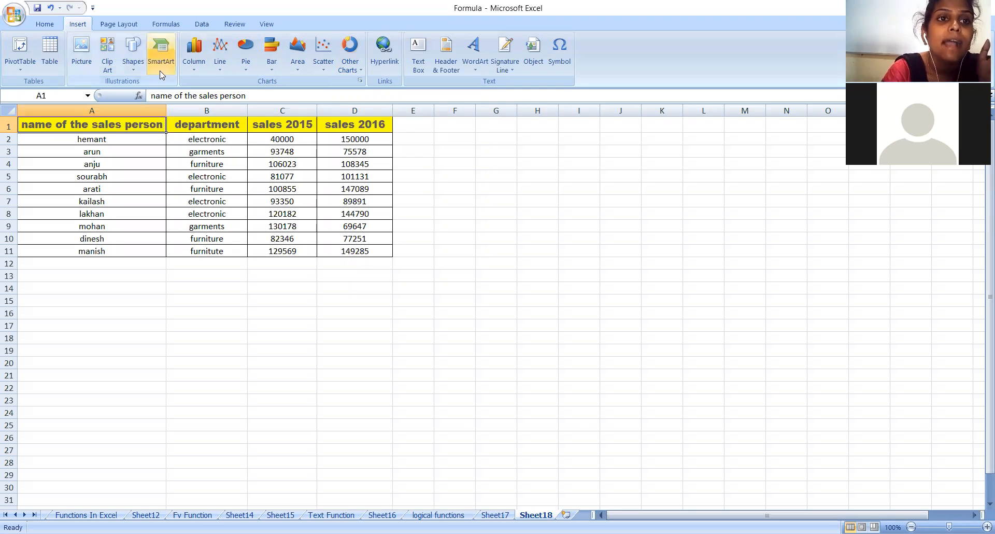
left_click(191, 75)
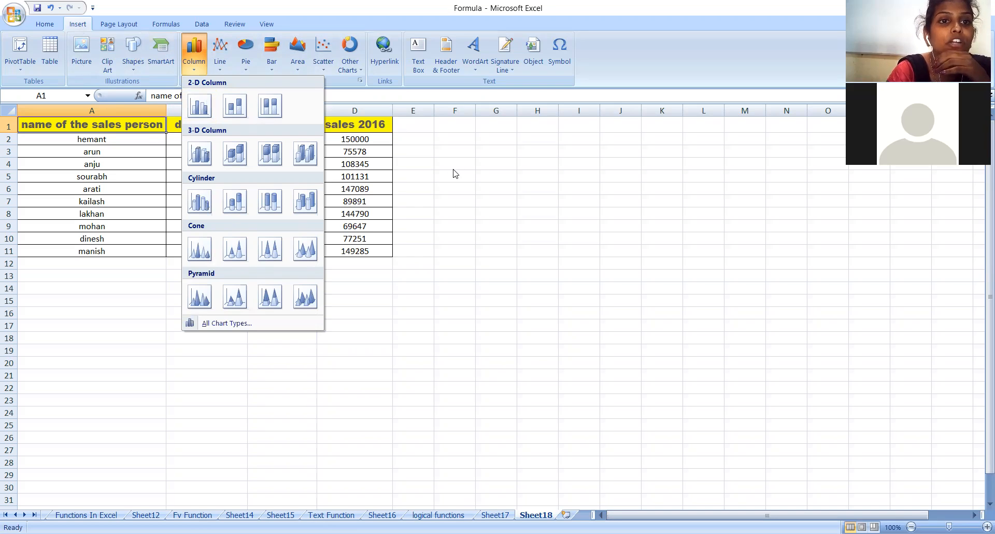
left_click(306, 103)
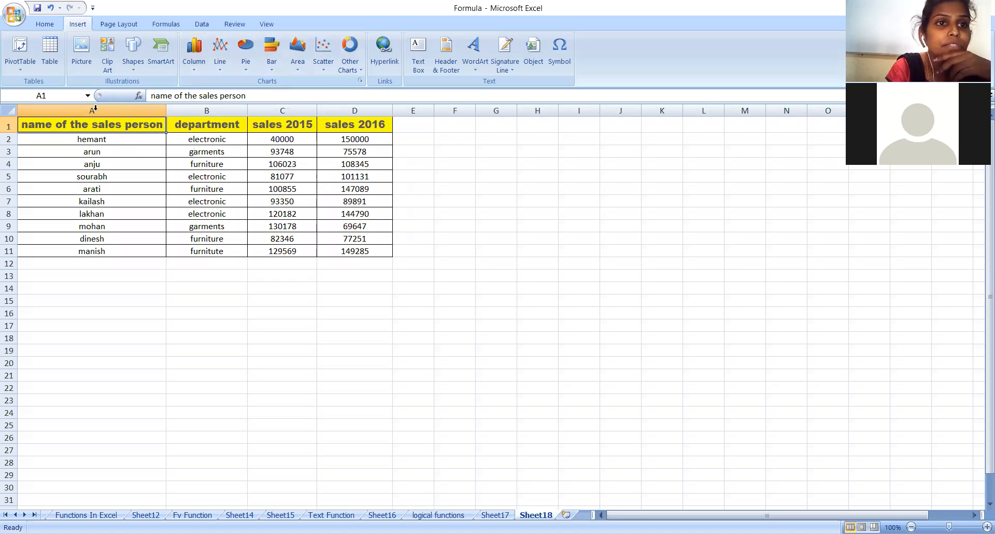
Insert a 2-D Clustered Column chart from the sales table and apply the first chart layout to it.
left_click(196, 69)
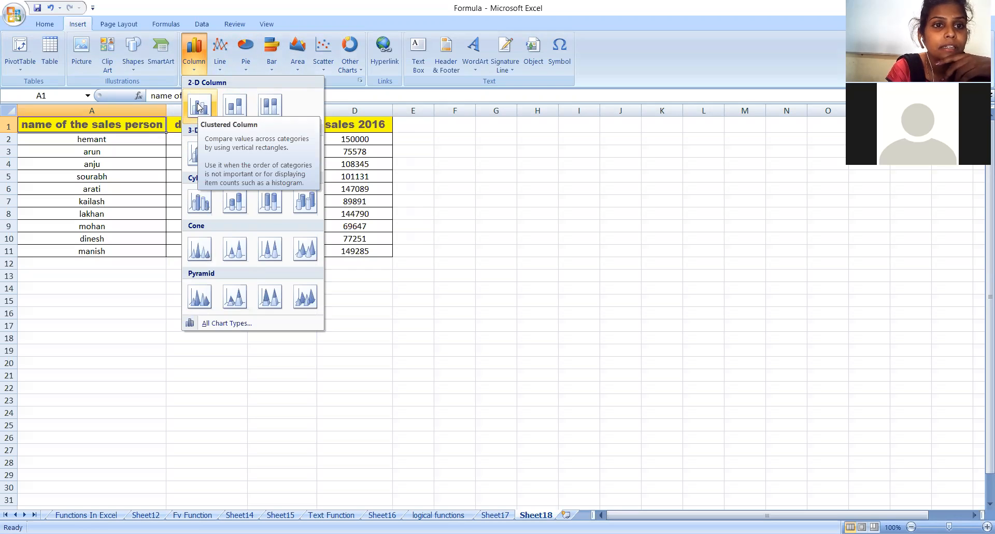
left_click(199, 106)
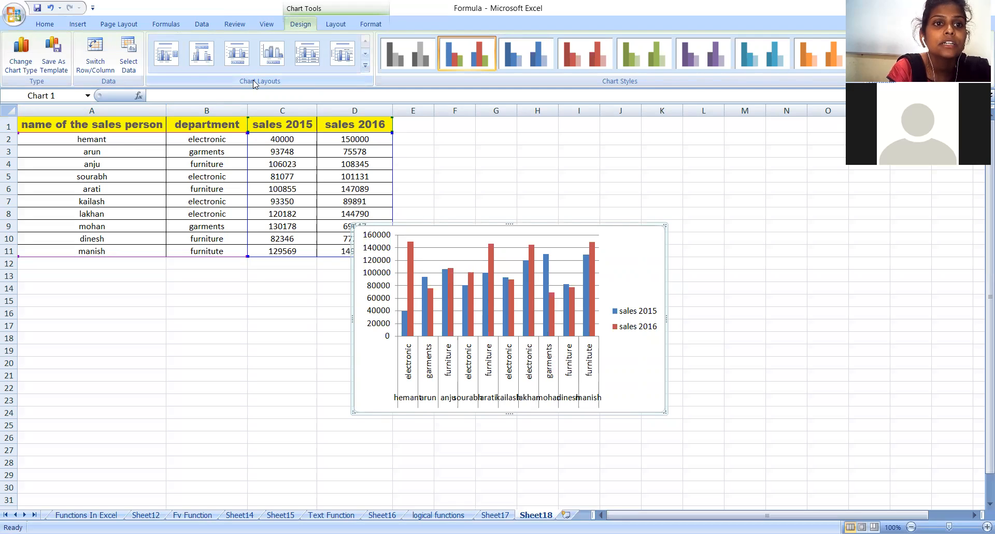
left_click(166, 53)
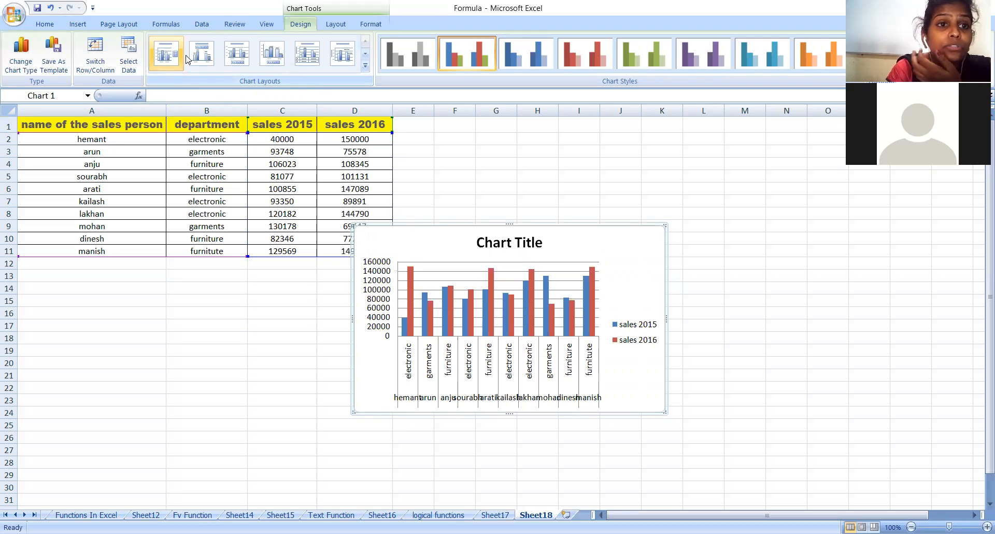
Try the second to sixth chart layouts in turn on the column chart.
left_click(365, 65)
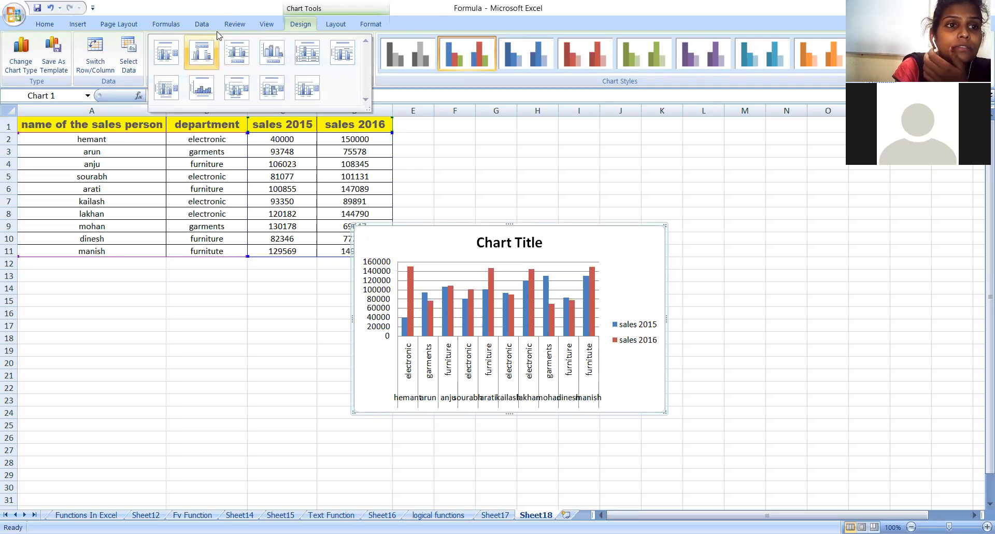
left_click(201, 52)
left_click(234, 54)
left_click(272, 53)
left_click(308, 53)
left_click(343, 53)
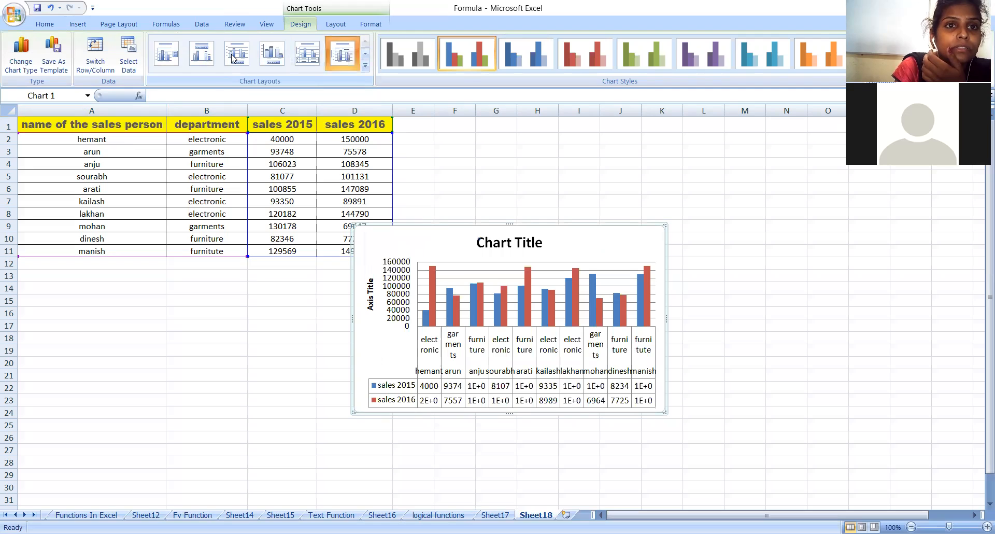
left_click(365, 66)
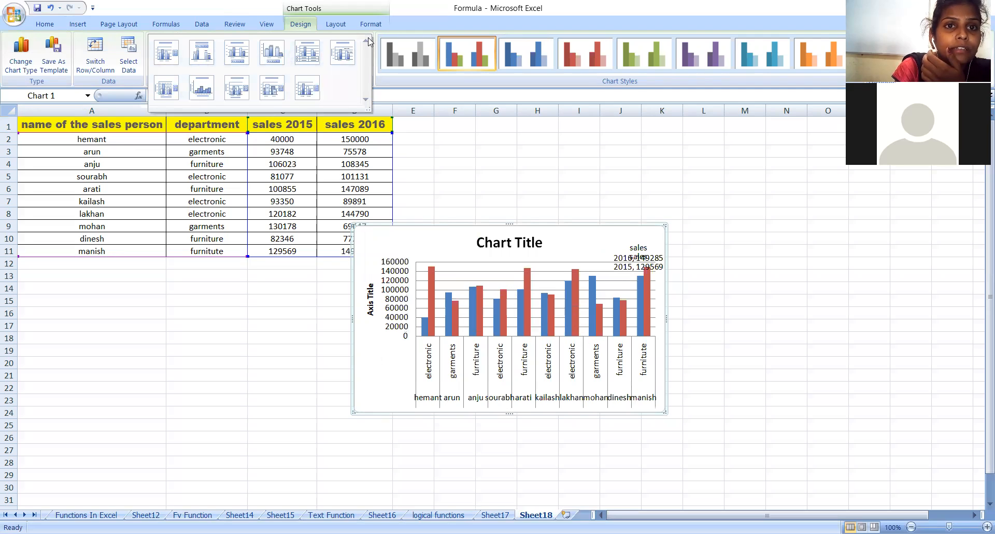
Undo the chart layout changes and the insertion of the column chart.
left_click(469, 206)
key("ctrl+z")
key("ctrl+z")
key("ctrl+z")
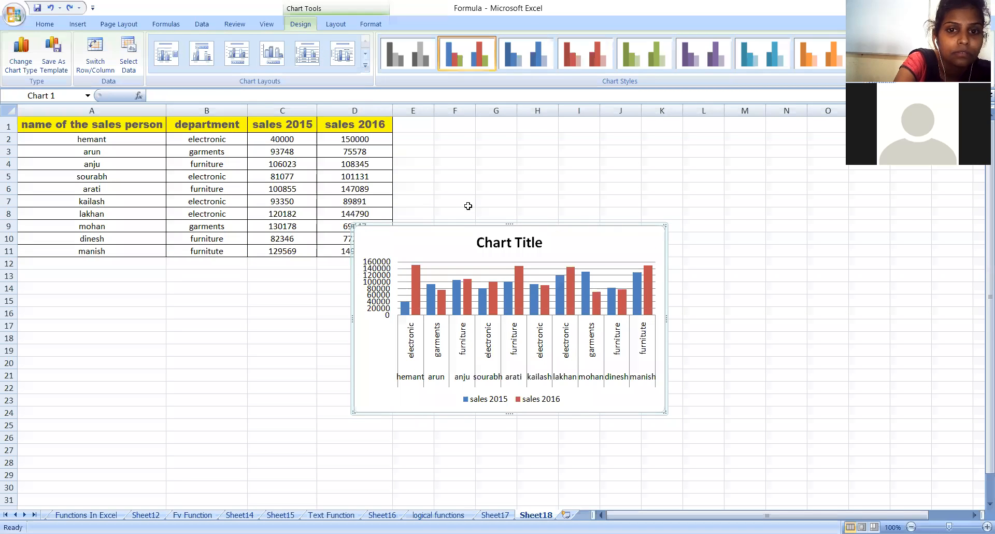
key("ctrl+z")
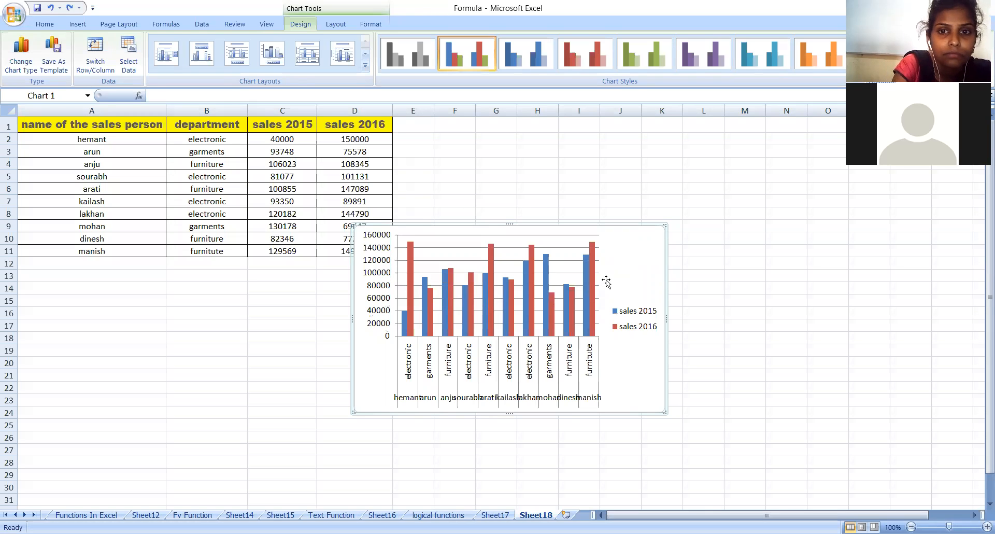
key("ctrl+z")
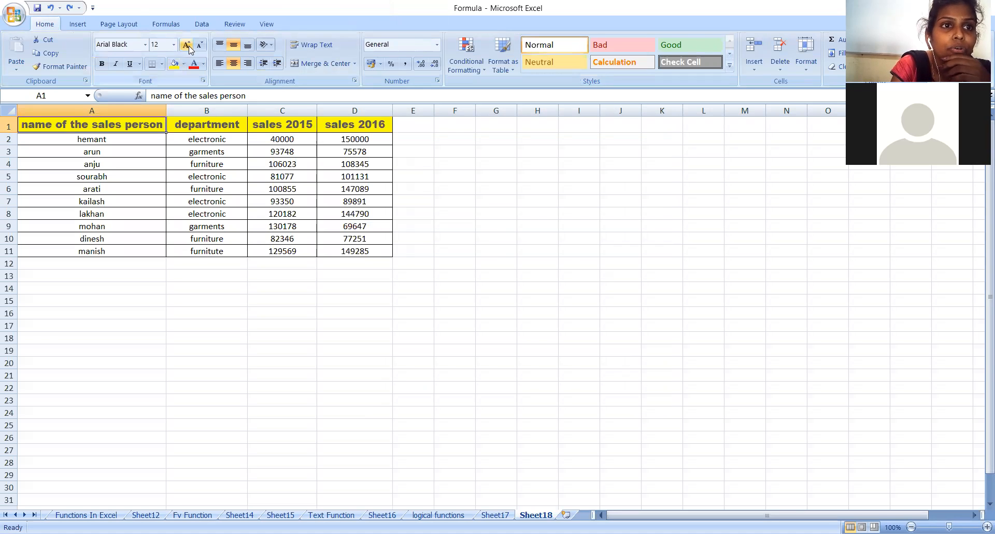
Insert a 2-D Clustered Column chart comparing sales 2015 and sales 2016 for the sales persons.
left_click(79, 24)
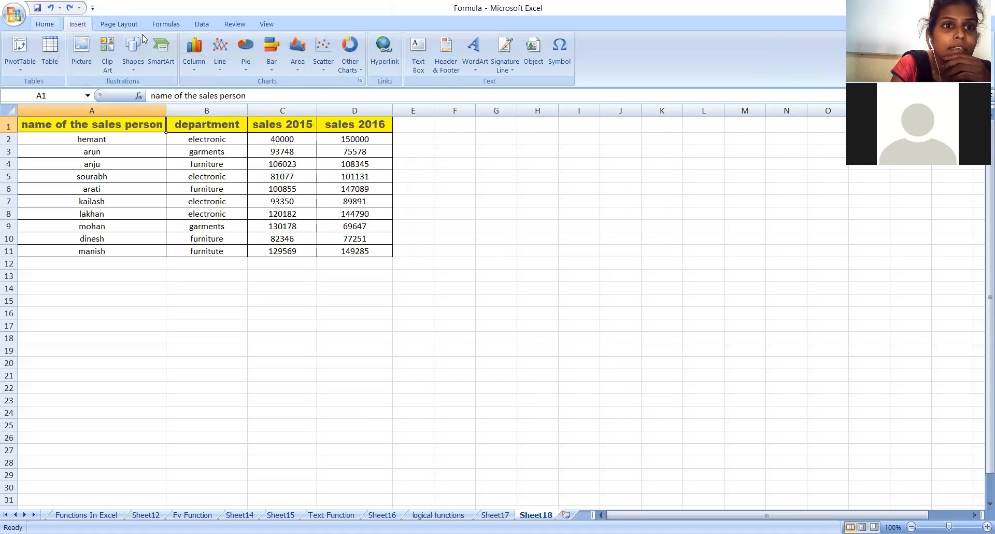
left_click(193, 73)
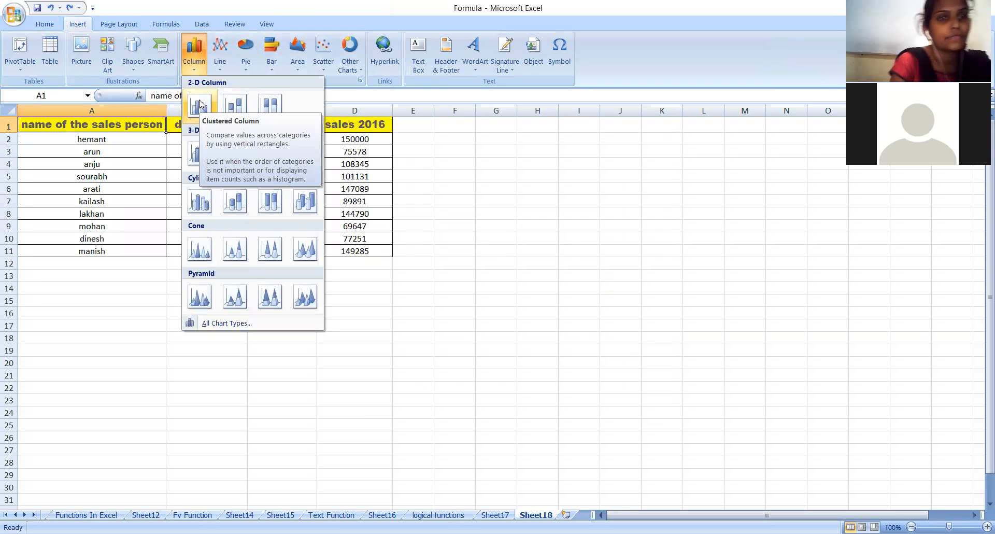
left_click(200, 104)
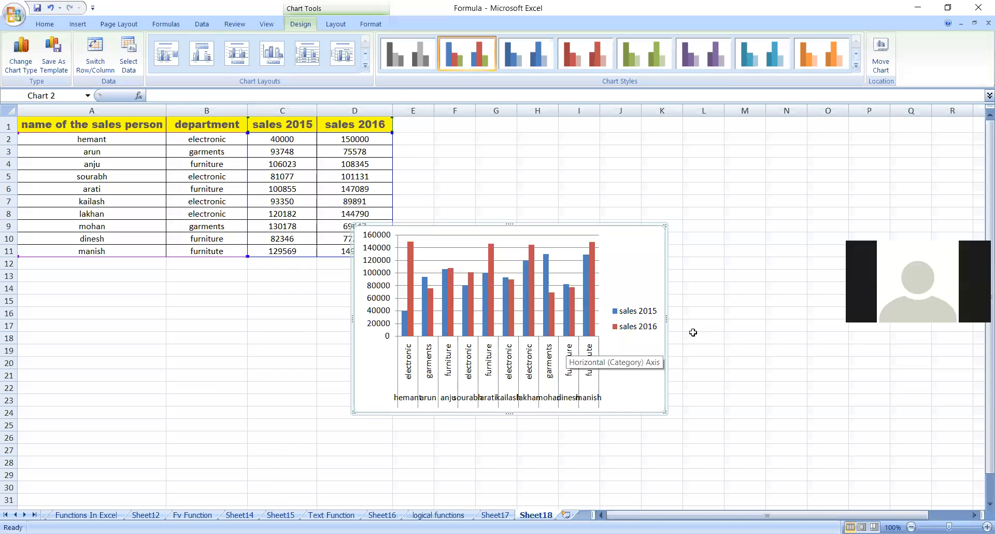
Resize the chart to sit beside the sales table, spanning about columns E to N and rows 1 to 20.
left_click_drag(666, 315, 715, 314)
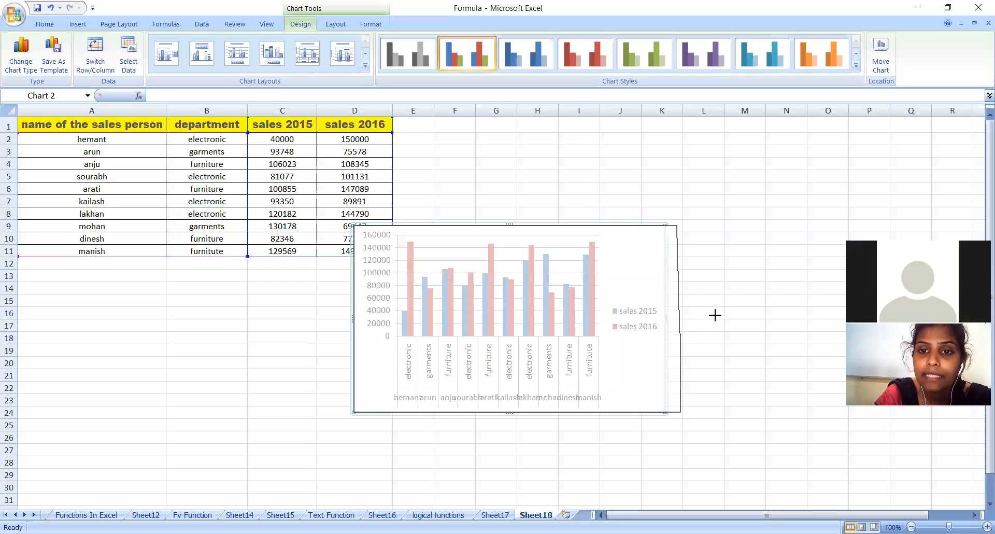
left_click_drag(353, 316, 408, 317)
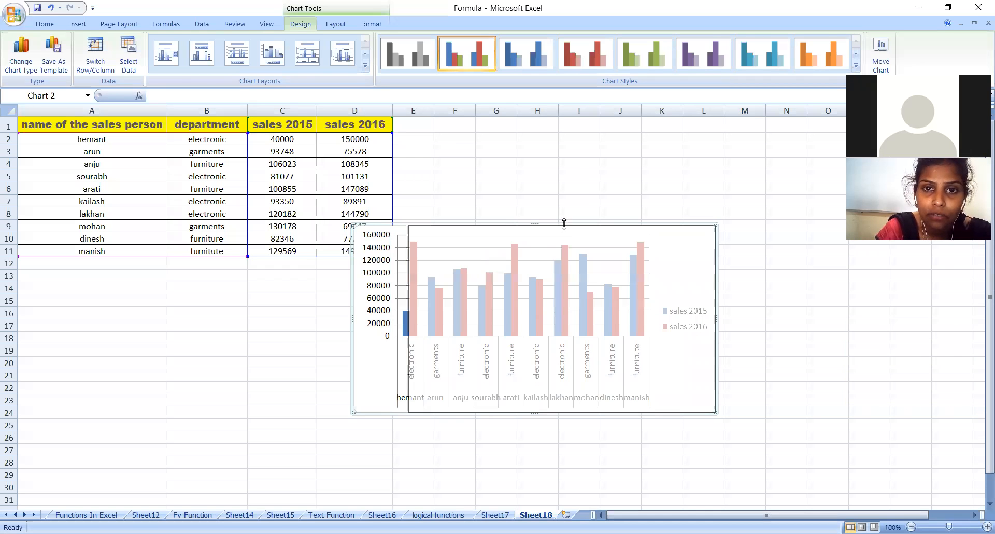
left_click_drag(557, 159, 562, 124)
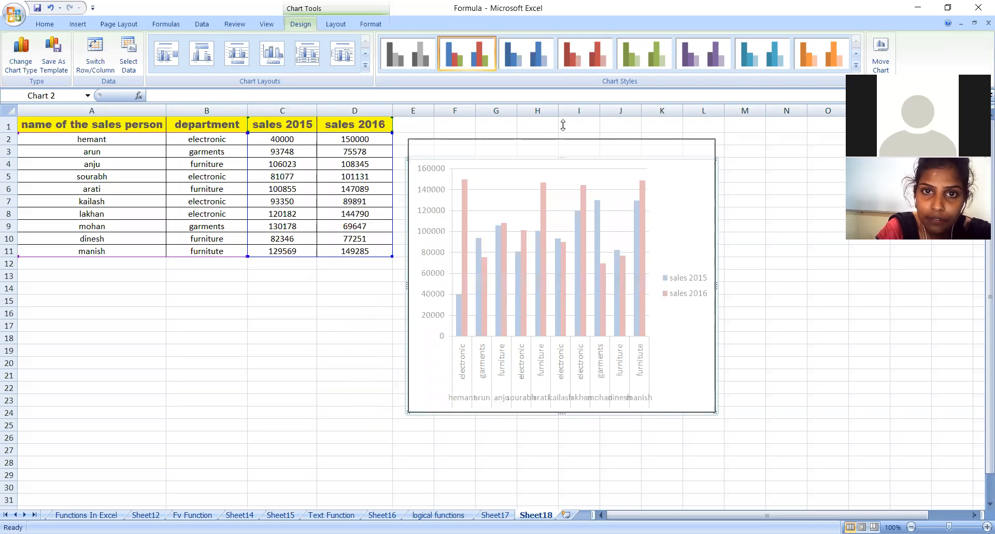
left_click_drag(562, 413, 563, 368)
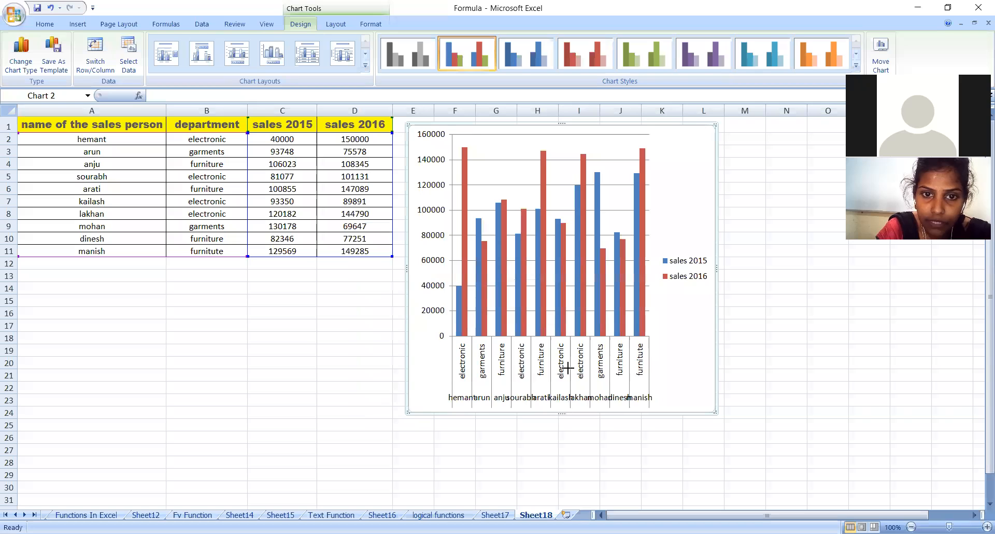
left_click_drag(718, 249, 781, 247)
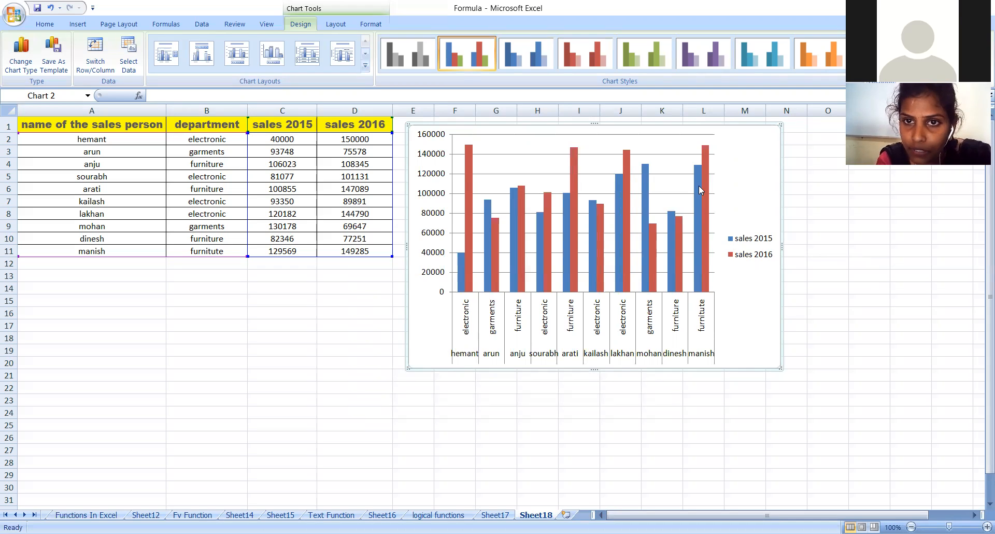
mouse_move(705, 276)
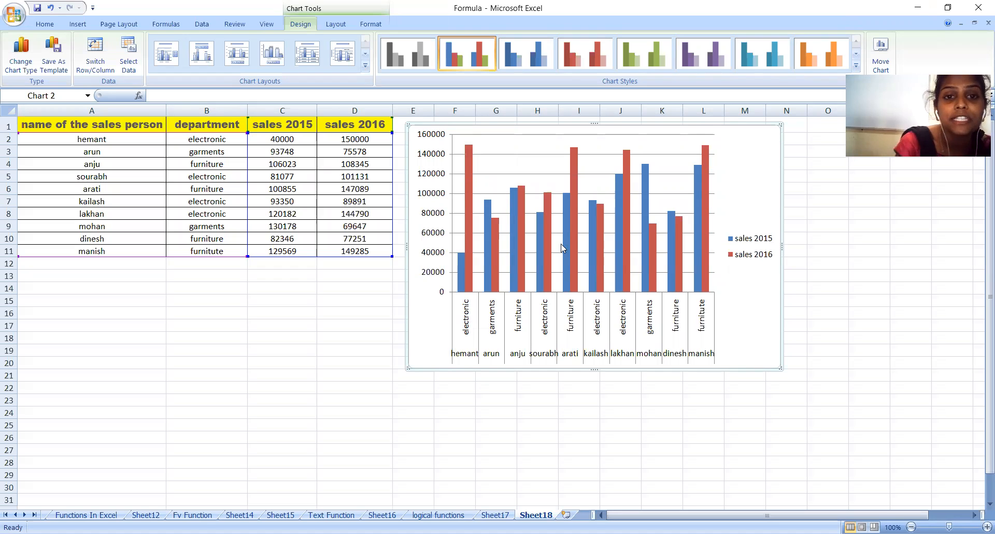
Enlarge the sales column chart to span about columns E to N and rows 1 to 25.
mouse_move(563, 248)
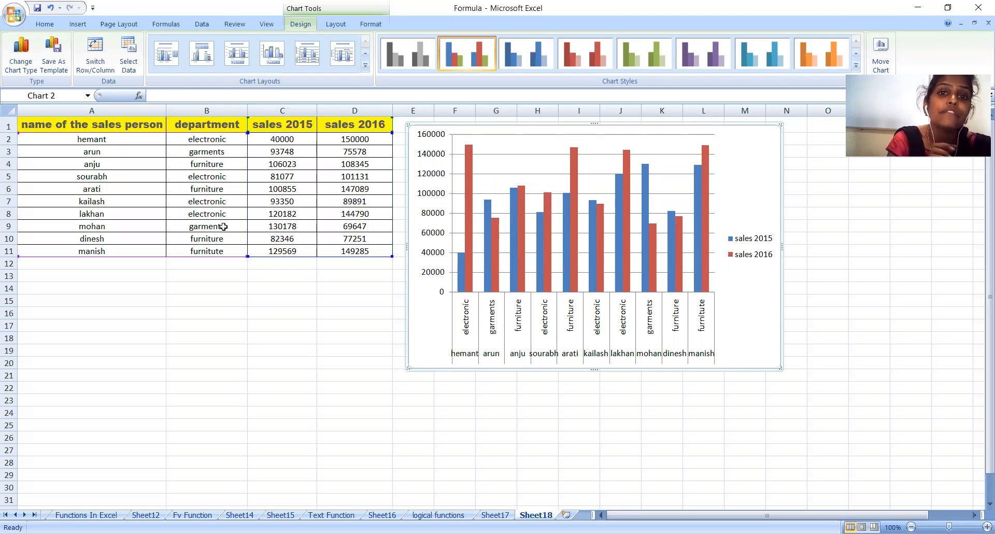
mouse_move(547, 233)
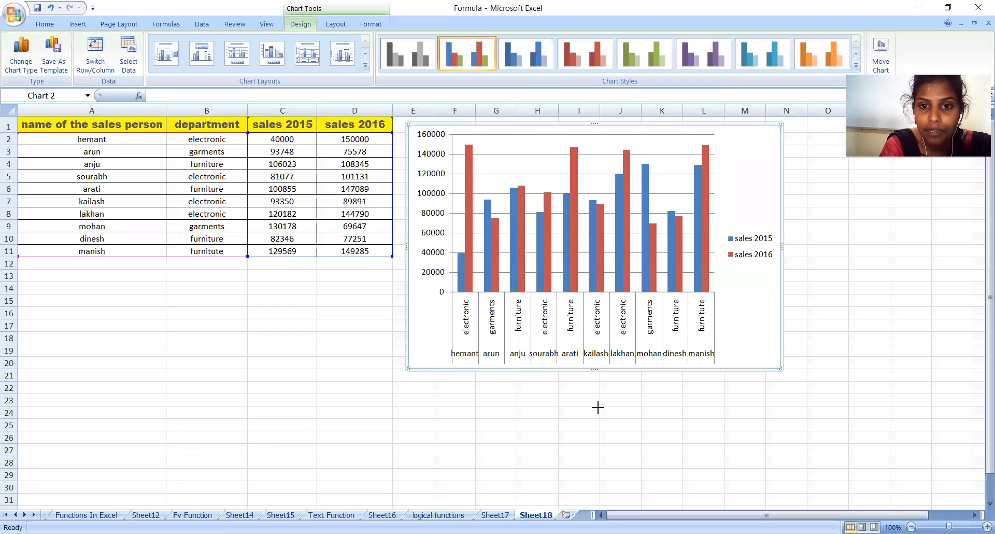
left_click_drag(598, 408, 599, 433)
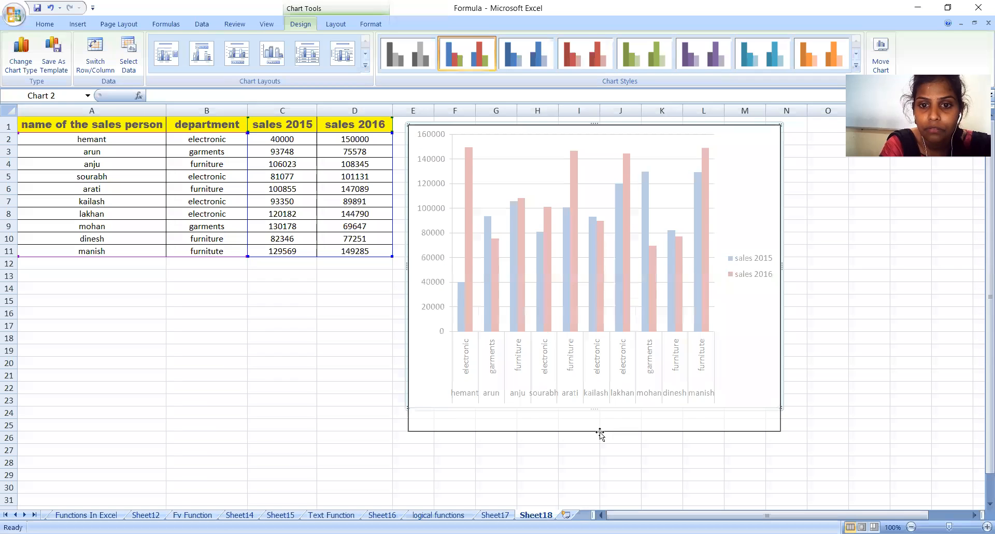
left_click_drag(779, 279, 806, 280)
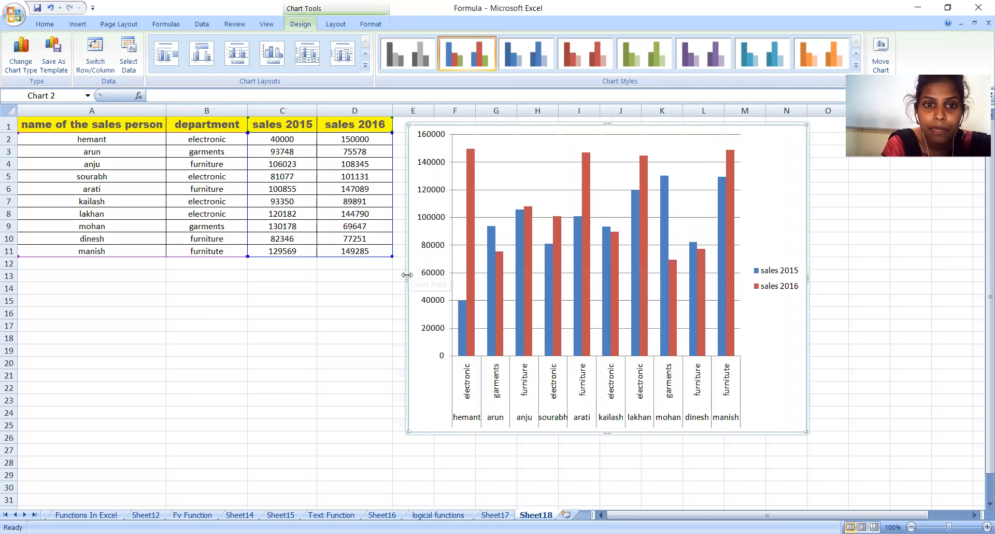
left_click_drag(400, 275, 391, 276)
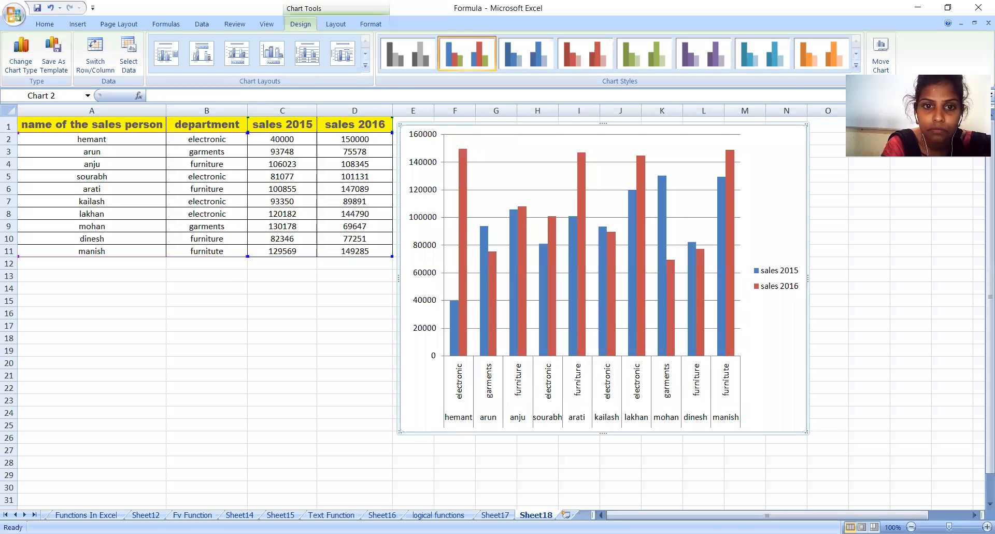
Check the Sales comparision chart on Sheet17 and widen the Sheet18 chart until it reaches into column O.
key("ctrl+Page_Up")
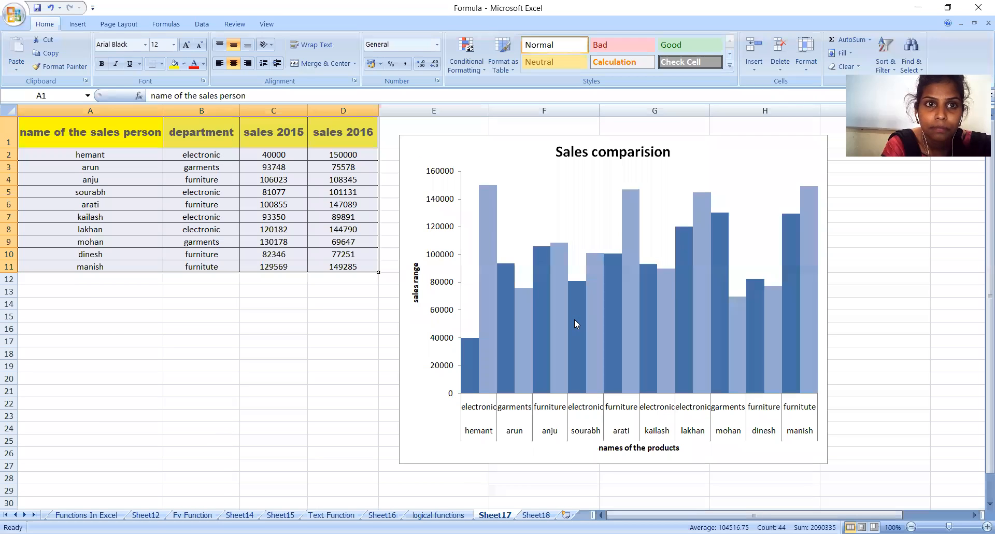
left_click(575, 319)
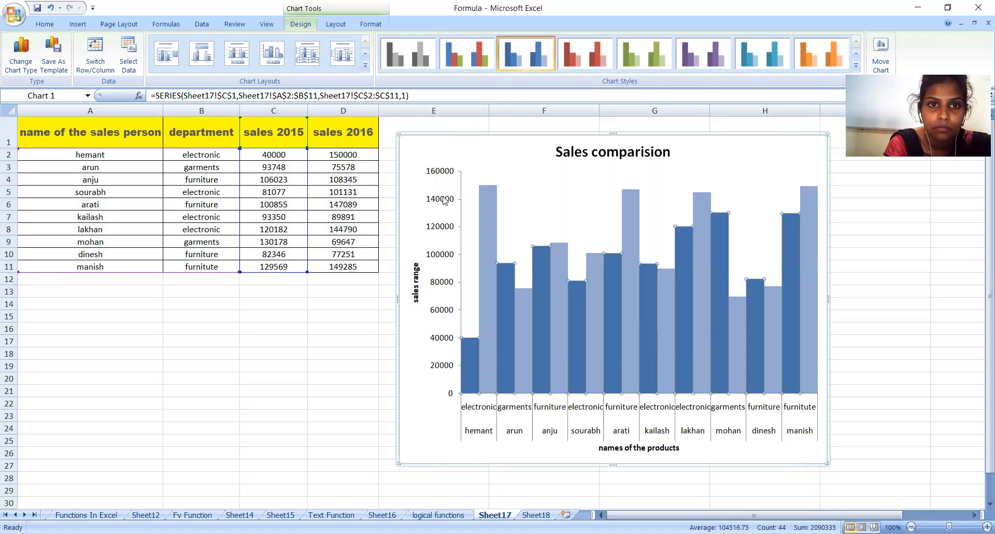
left_click(536, 515)
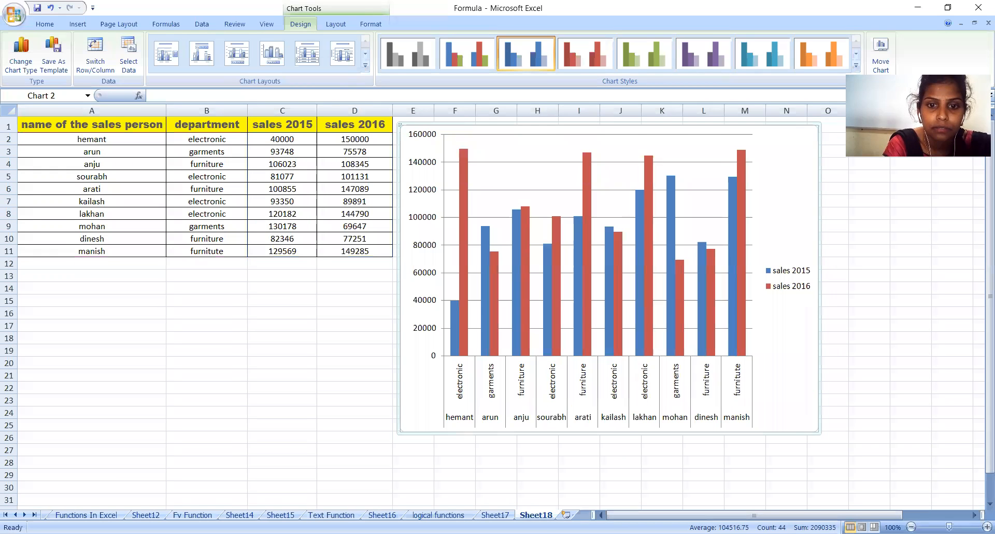
left_click(607, 241)
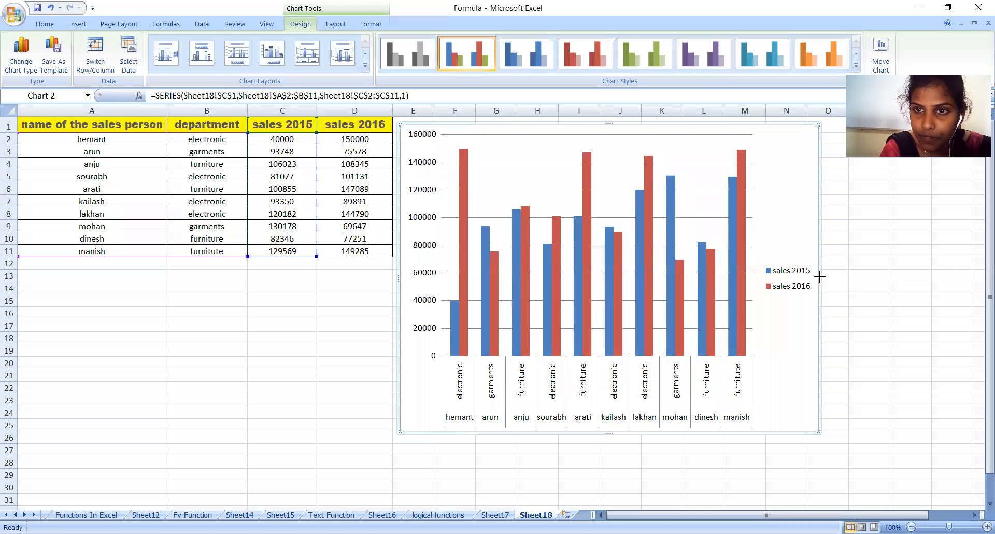
left_click_drag(817, 278, 820, 278)
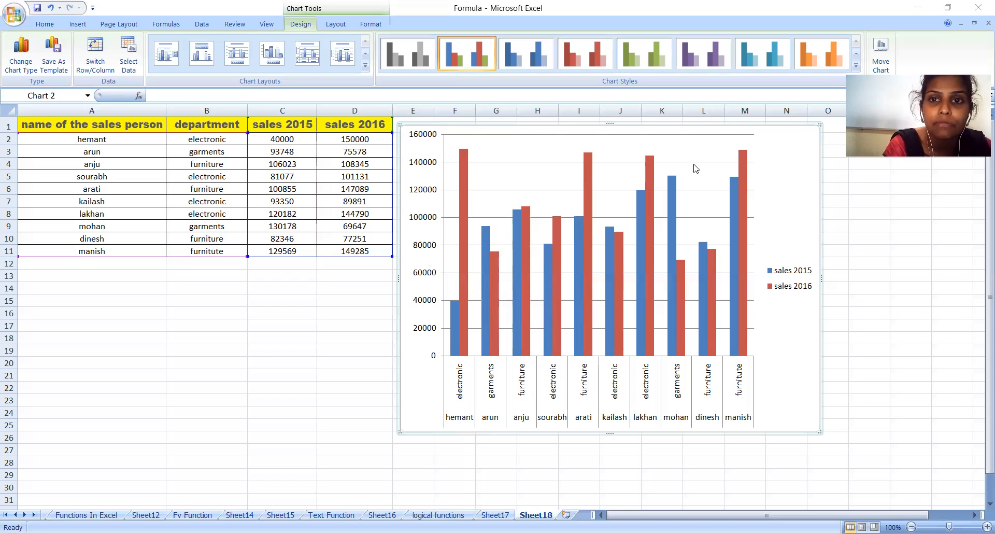
Examine the values of individual sales 2015 and sales 2016 columns in the Sheet18 chart.
left_click(602, 307)
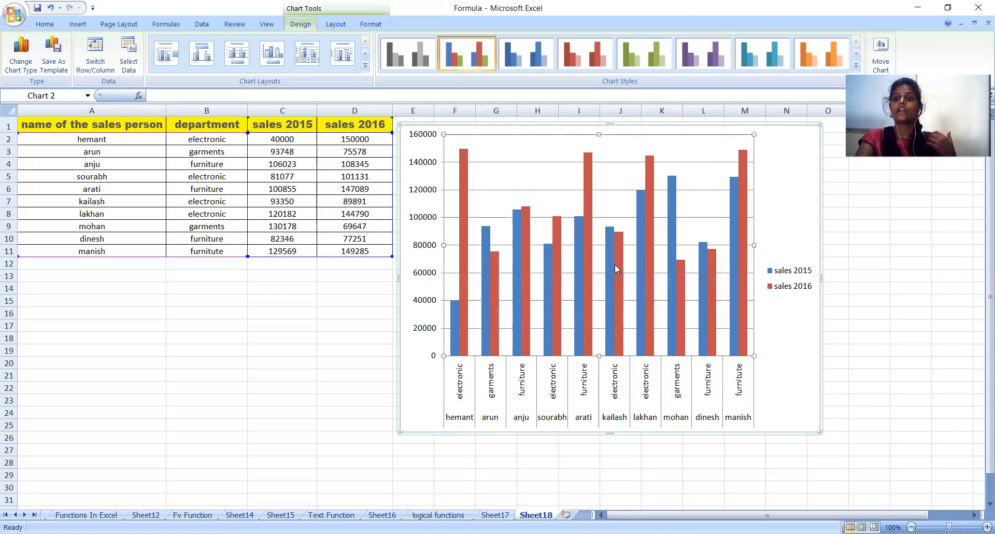
mouse_move(610, 273)
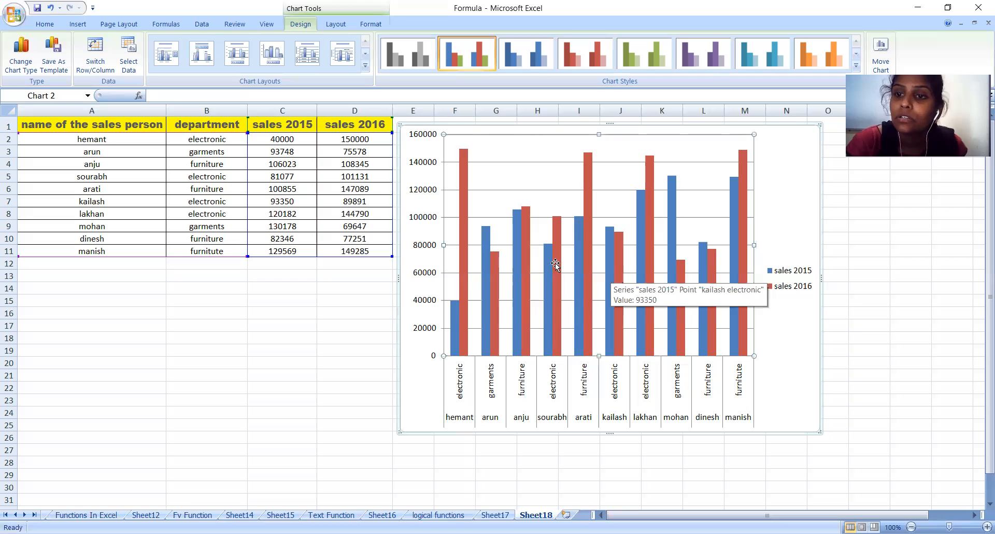
mouse_move(462, 266)
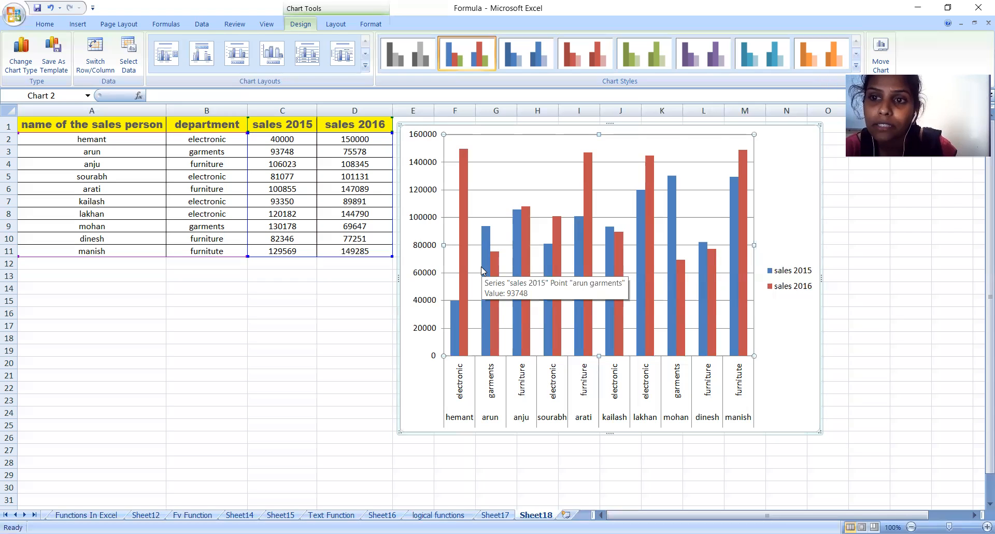
mouse_move(556, 249)
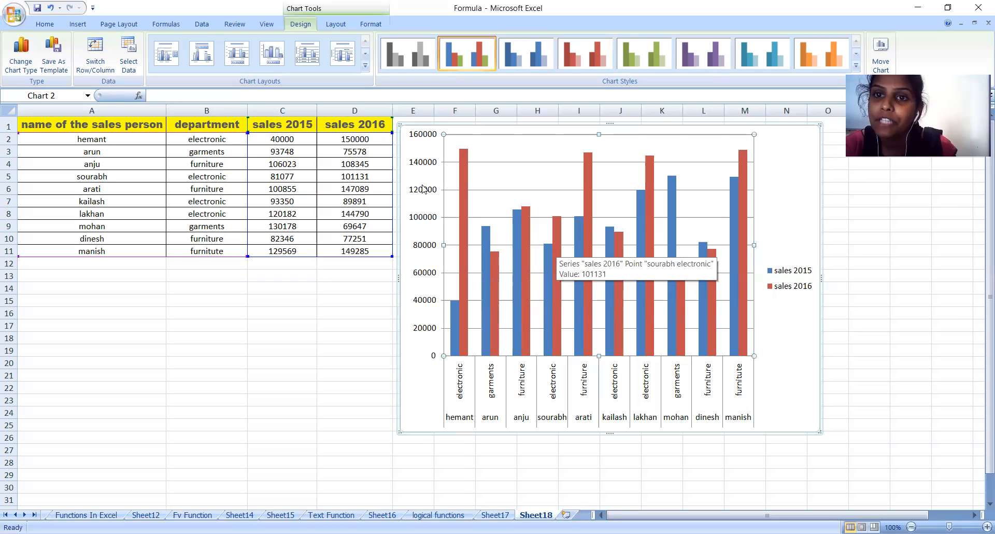
Change the sales 2015 figures in the table, setting C3 to 65000 and C2 to 180000.
left_click(296, 153)
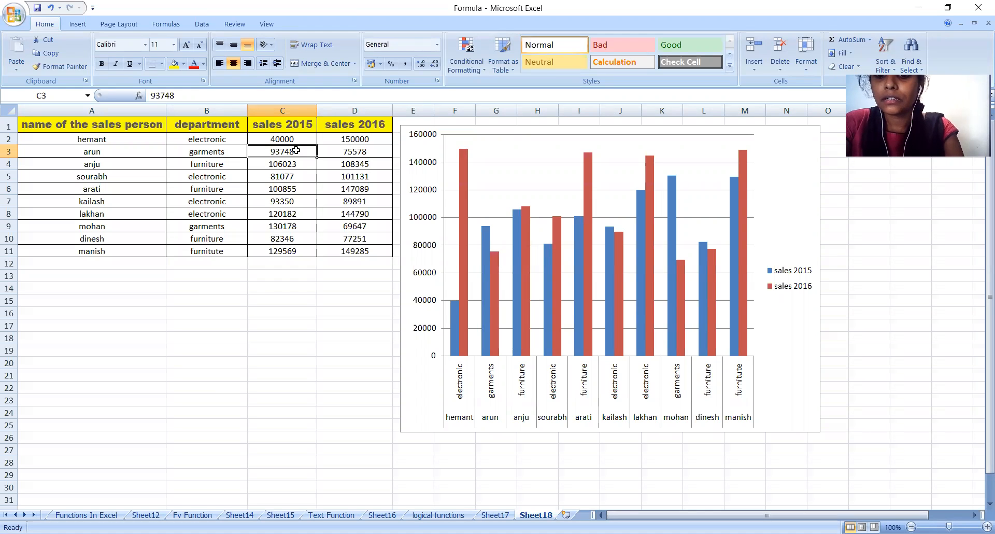
type("65000")
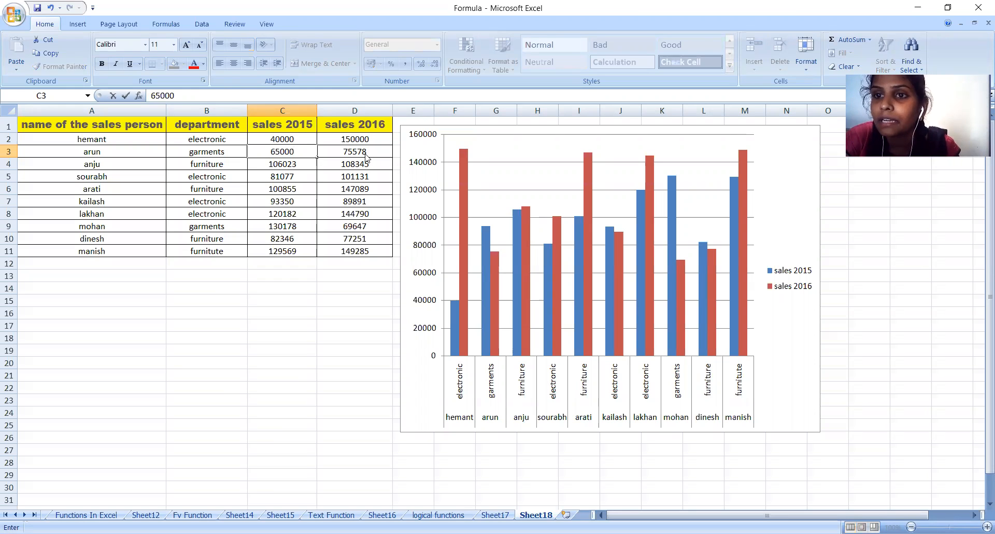
key("Return")
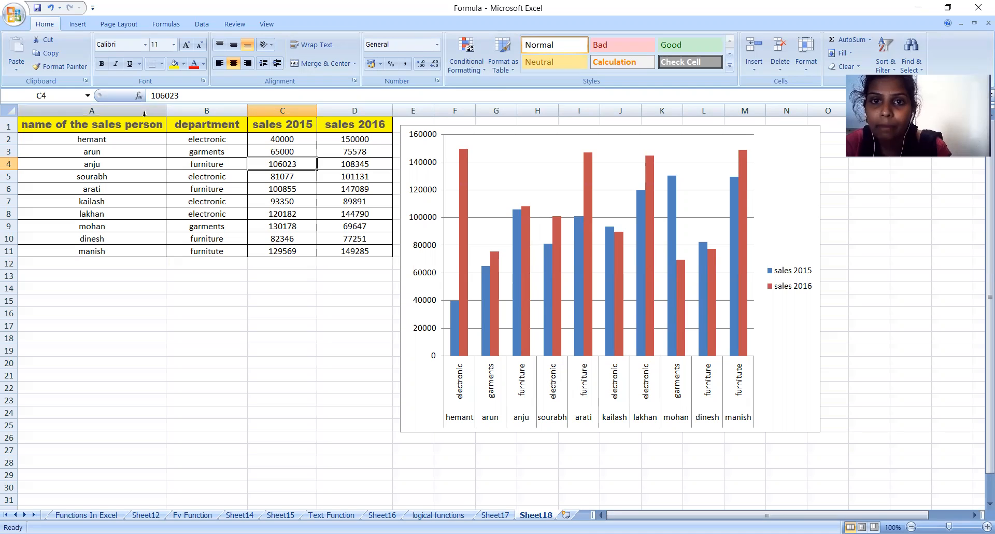
left_click(287, 137)
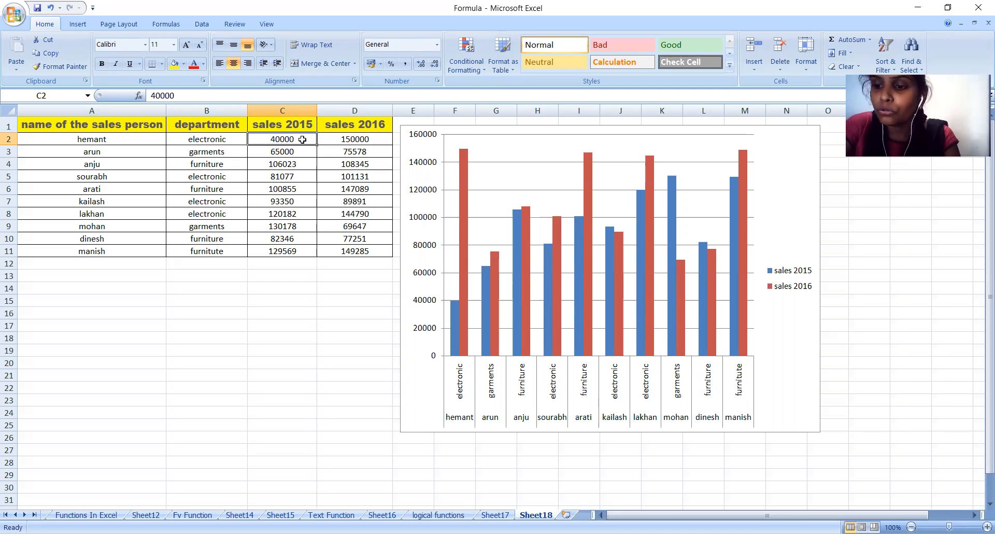
type("180000")
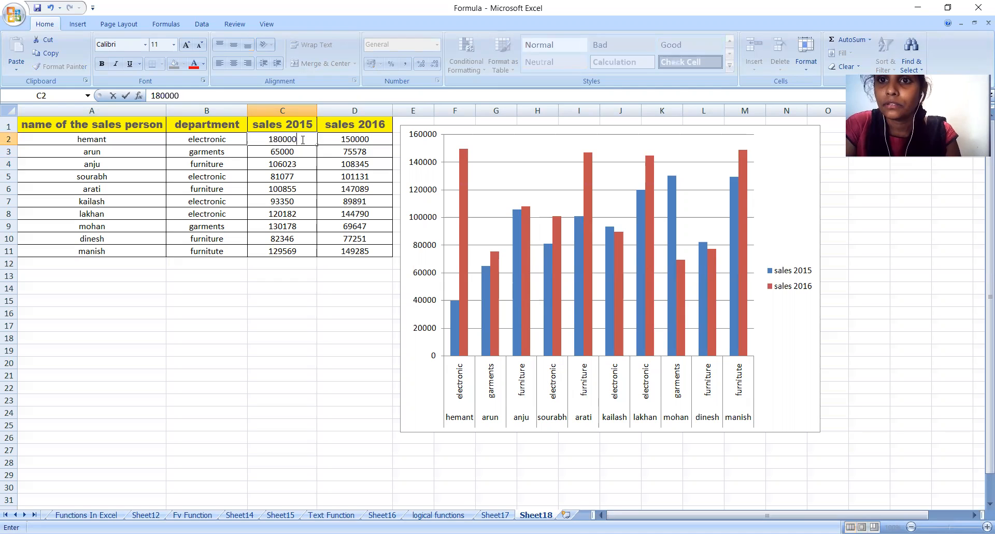
key("Return")
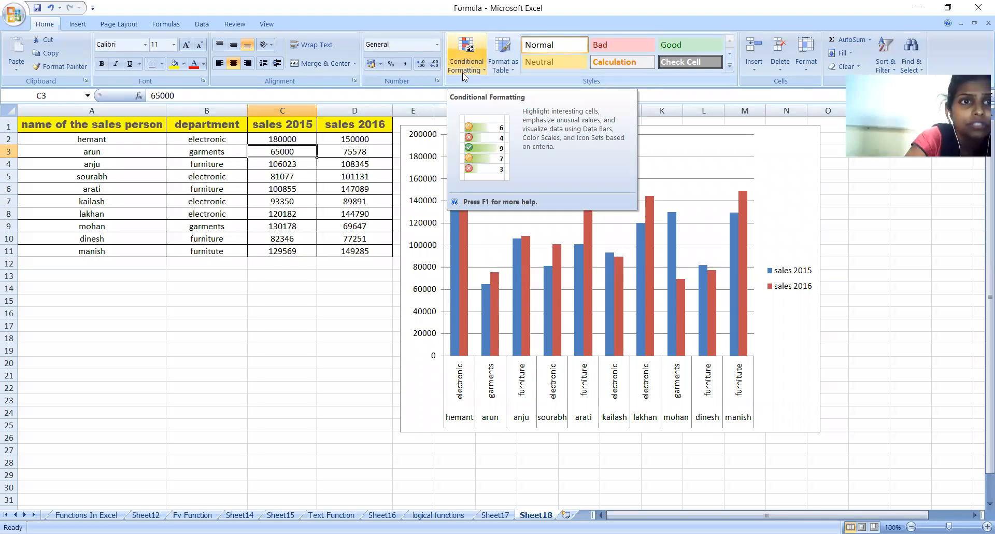
Try several colour styles on the sales column chart and settle on the third style, in blue shades.
left_click(331, 288)
left_click(550, 275)
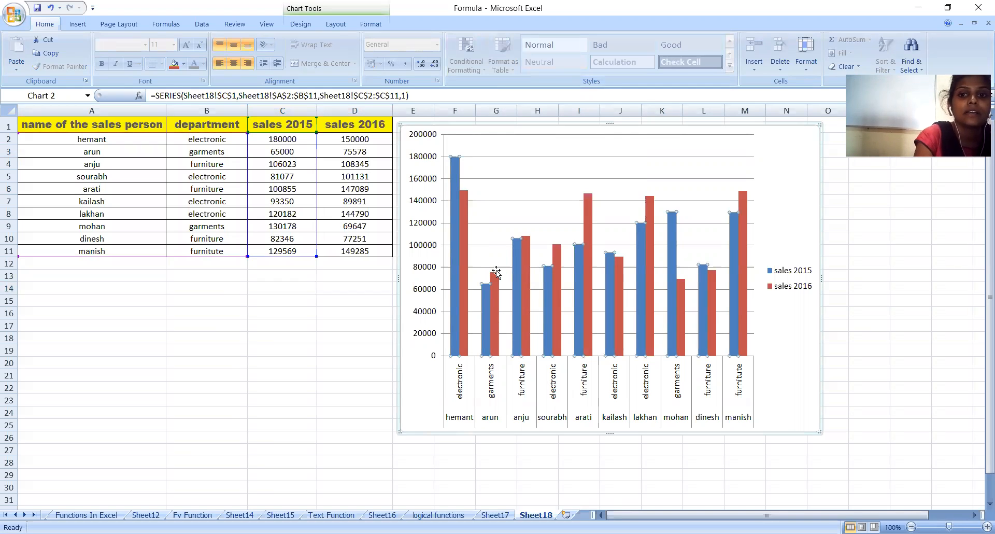
left_click(292, 7)
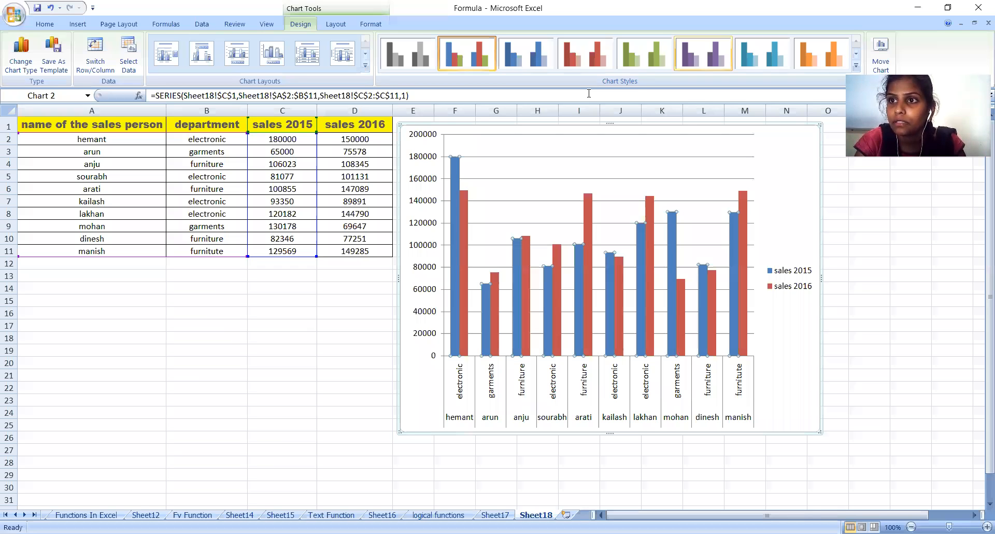
left_click(644, 54)
left_click(593, 64)
left_click(540, 66)
left_click(482, 71)
left_click(410, 62)
left_click(465, 71)
left_click(517, 72)
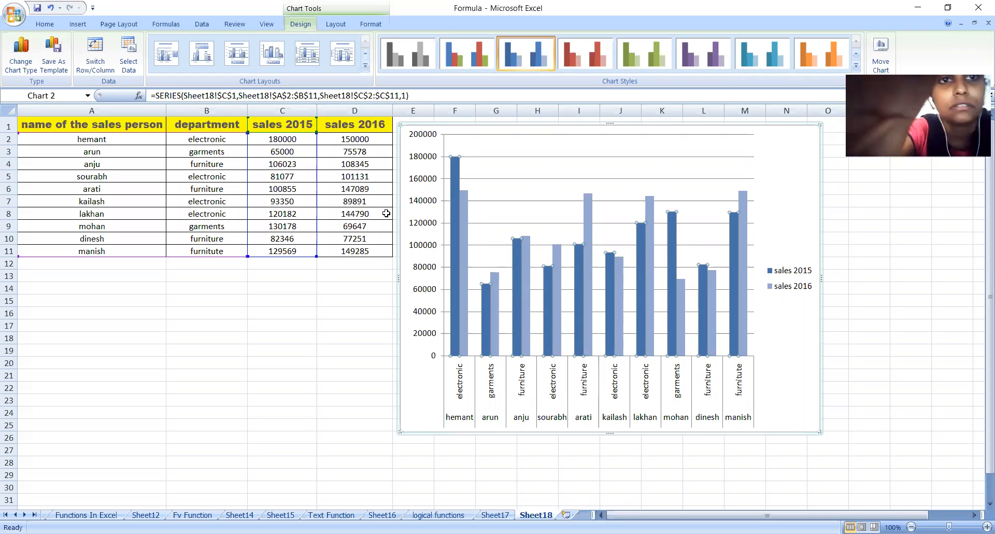
Review the full set of available chart layouts for the sales column chart without applying one.
left_click(365, 67)
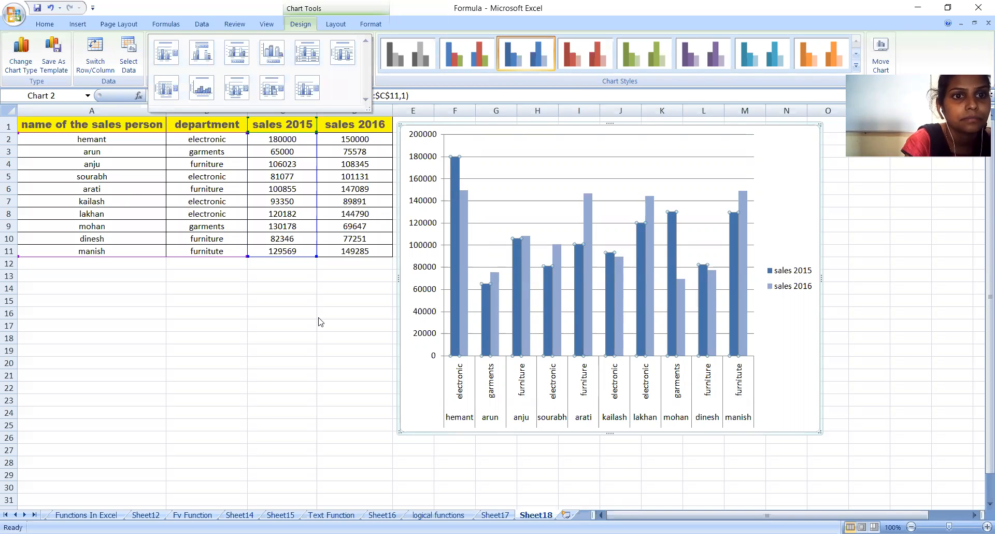
key("Escape")
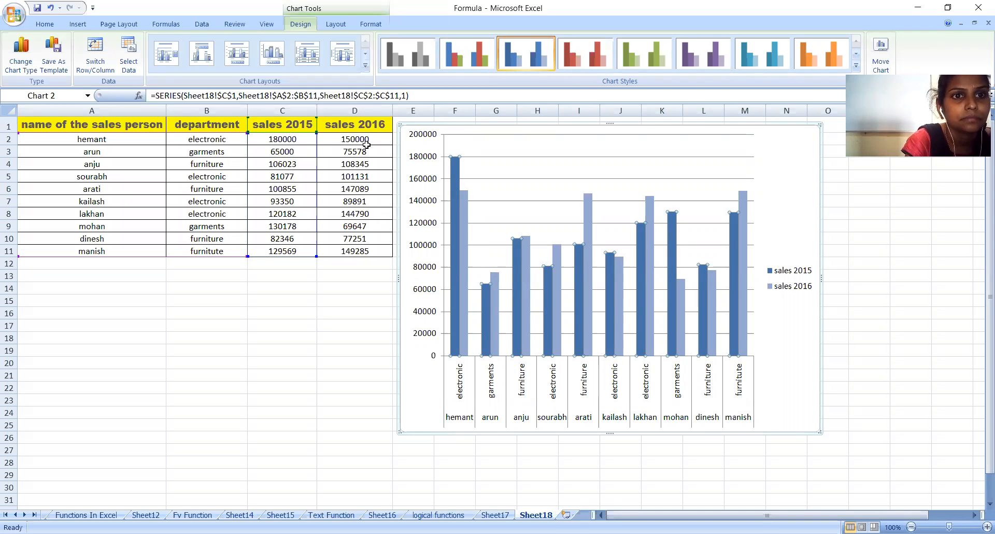
left_click(512, 186)
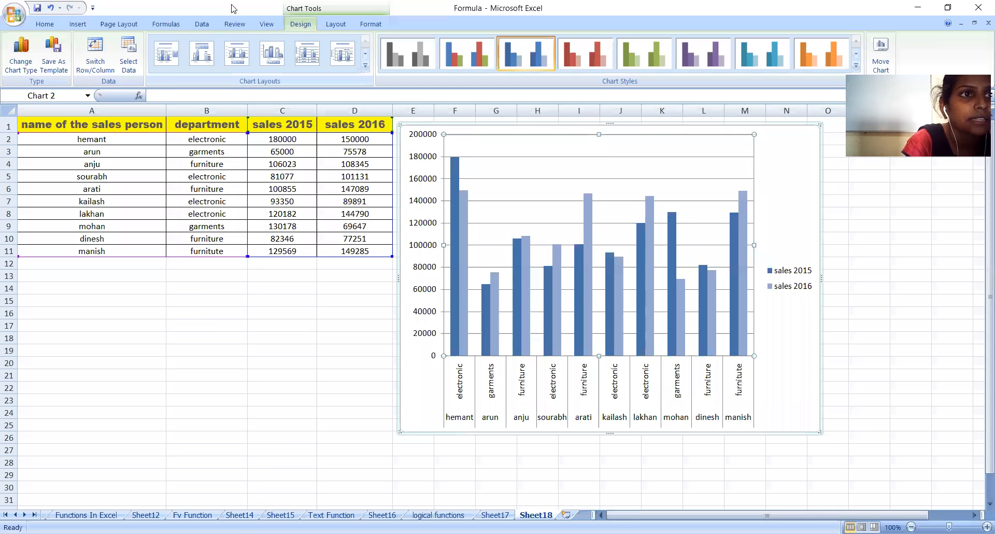
left_click(365, 65)
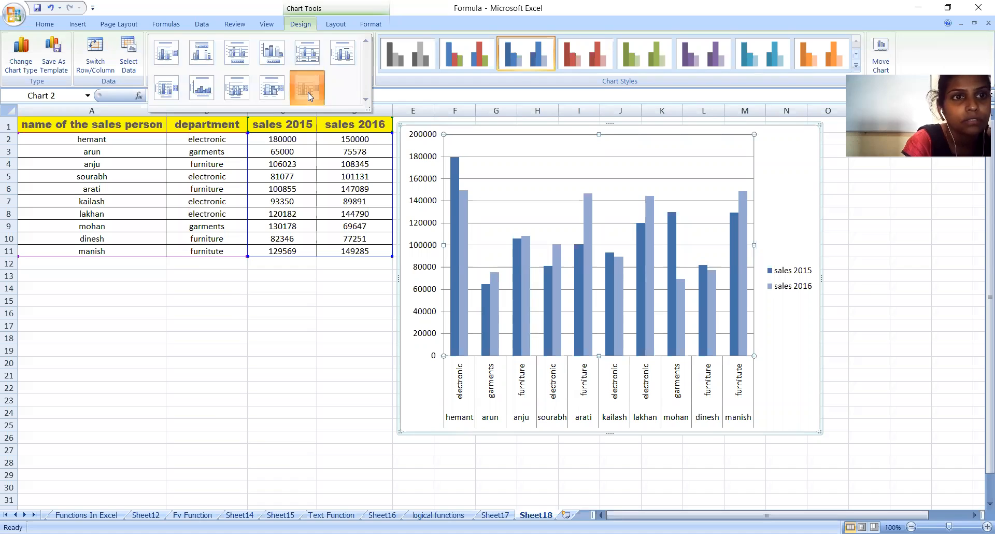
left_click(308, 93)
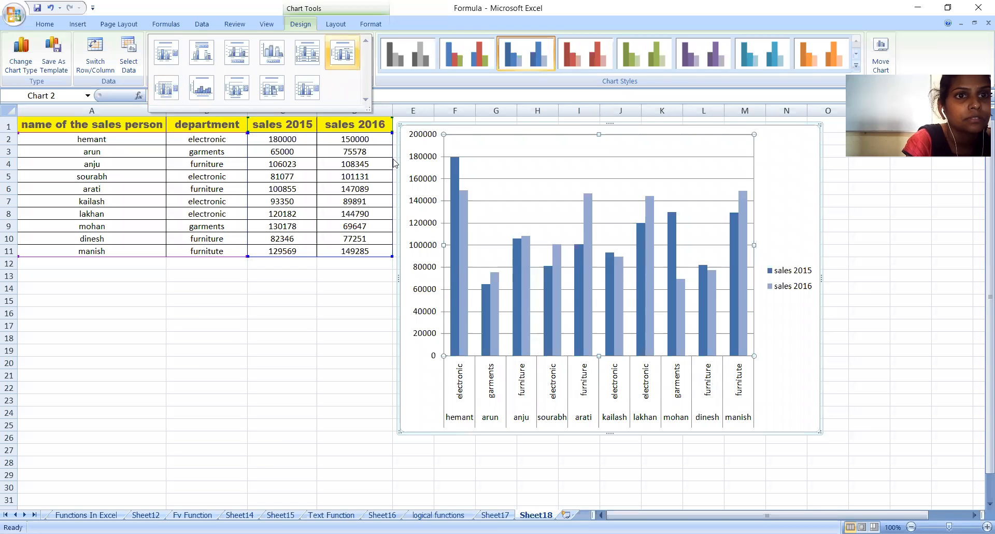
left_click(549, 257)
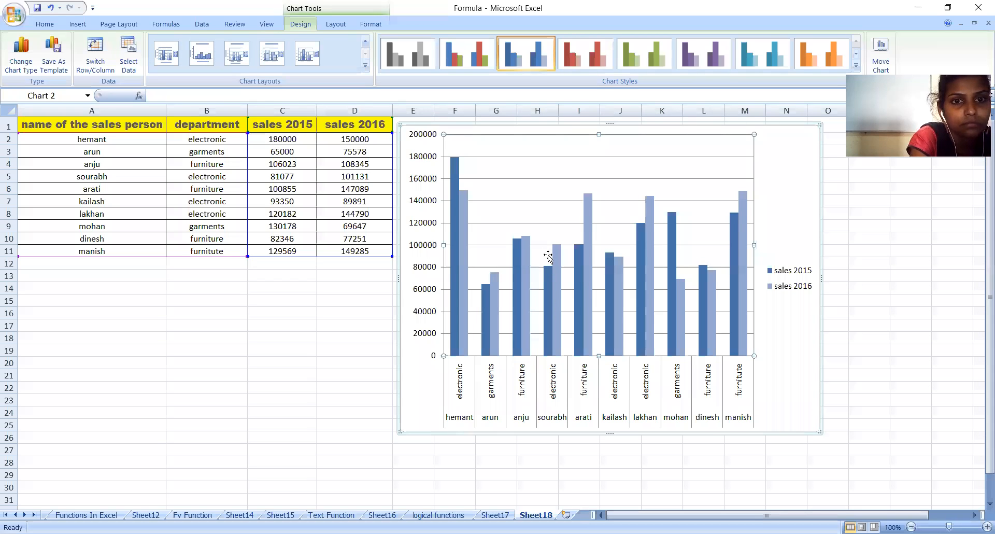
Undo the chart style changes, the edited sales 2015 figures, the chart resizing and the chart insertion on Sheet18.
key("ctrl+z")
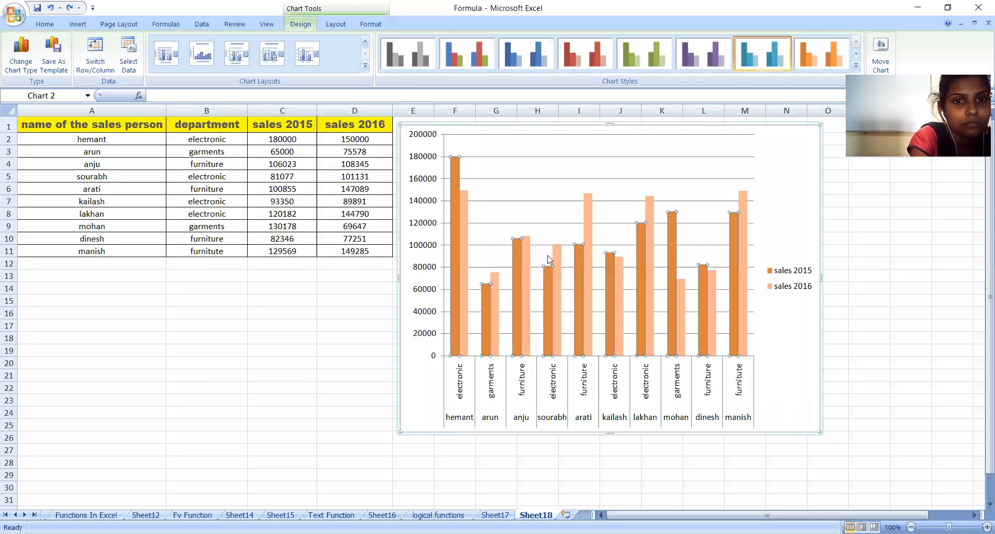
key("ctrl+z")
key("ctrl+z")
key("ctrl+z")
key("ctrl+z")
key("ctrl+z")
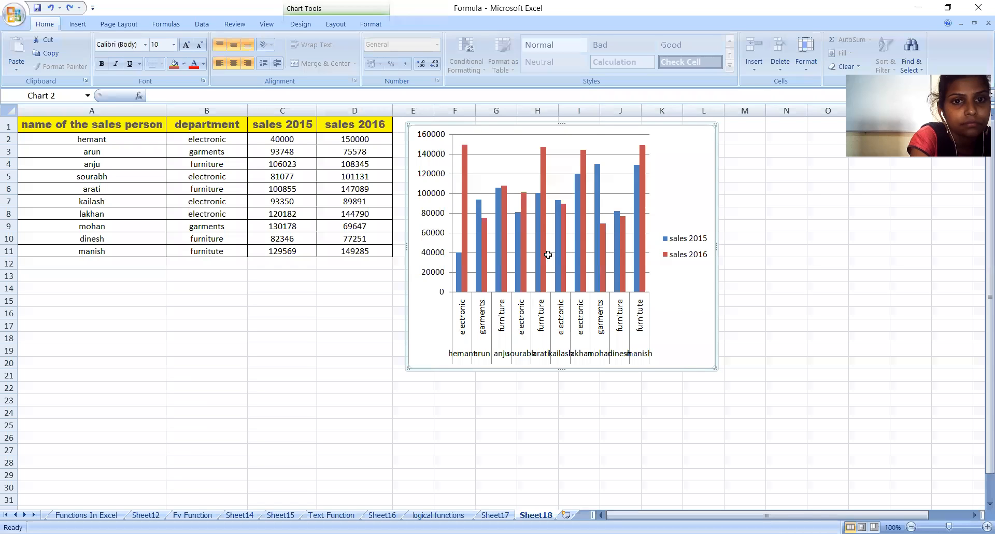
key("ctrl+z")
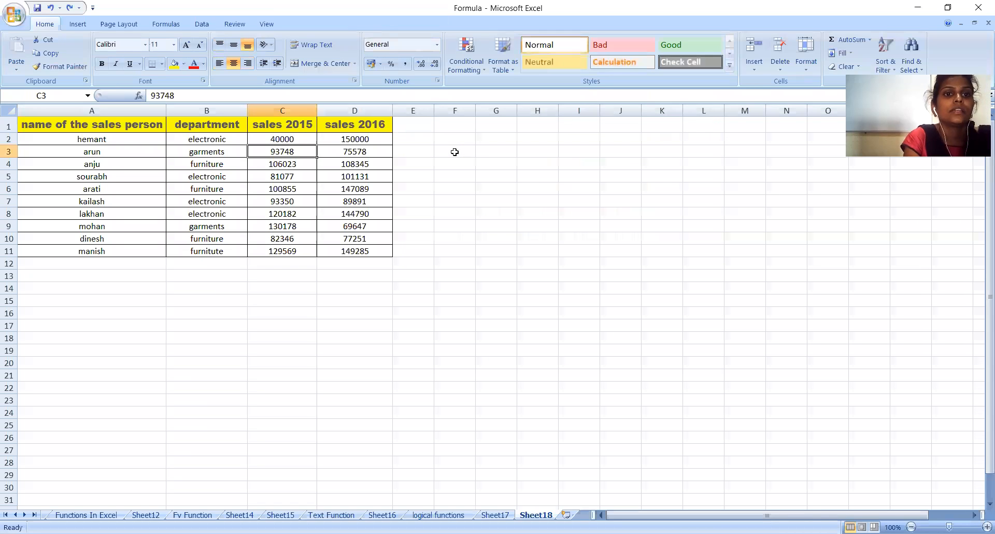
key("ctrl+z")
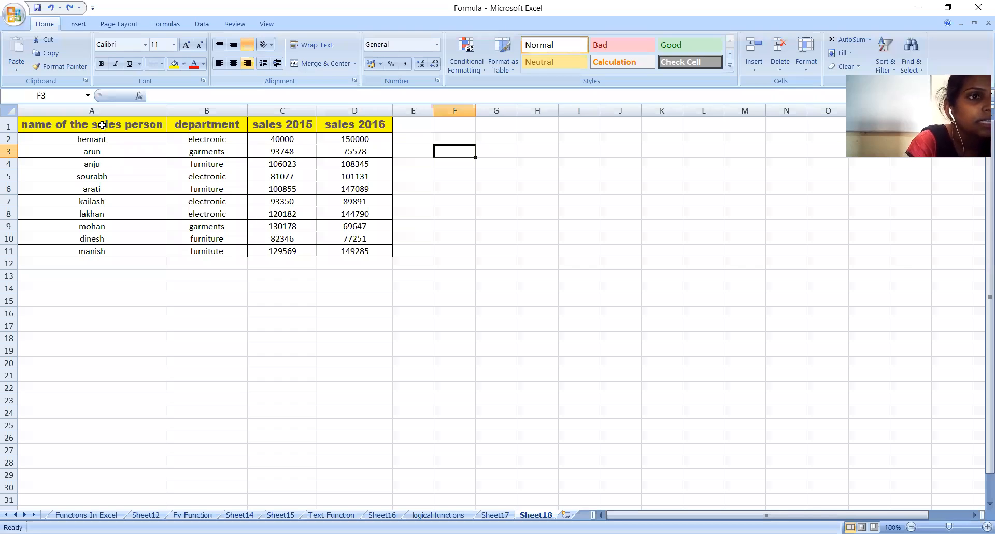
Review the bar and column chart varieties and the full Insert Chart catalogue for the sales table without inserting a chart.
key("ctrl+z")
left_click(86, 24)
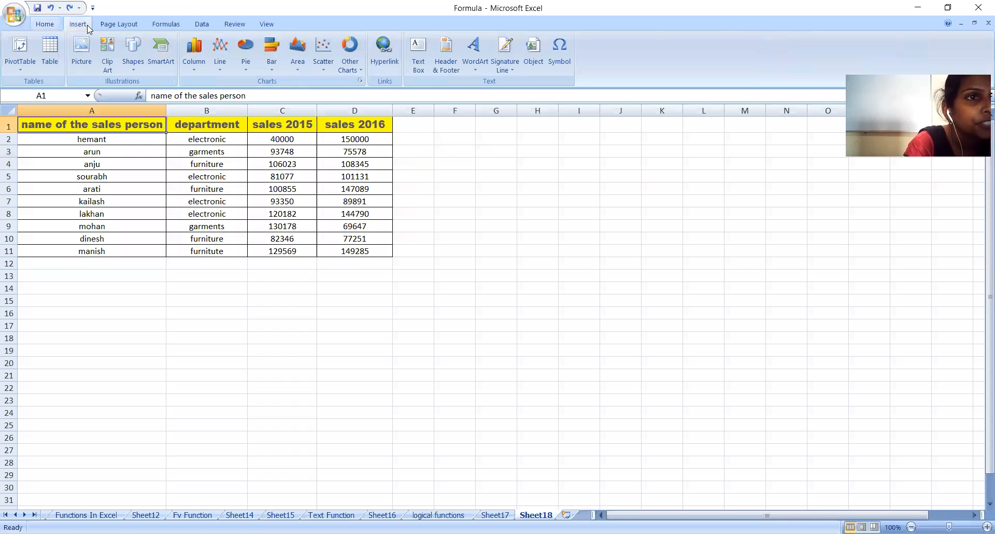
left_click(273, 69)
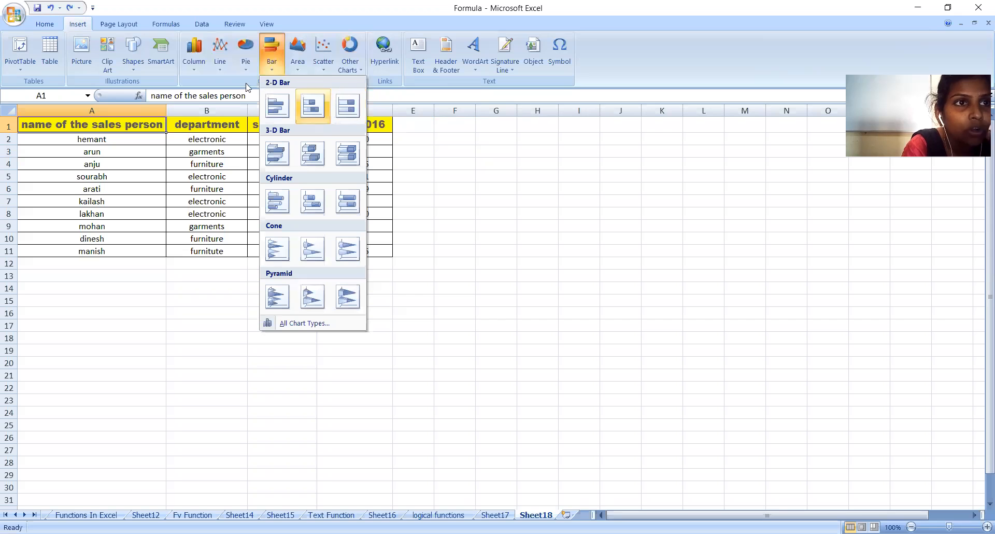
left_click(195, 68)
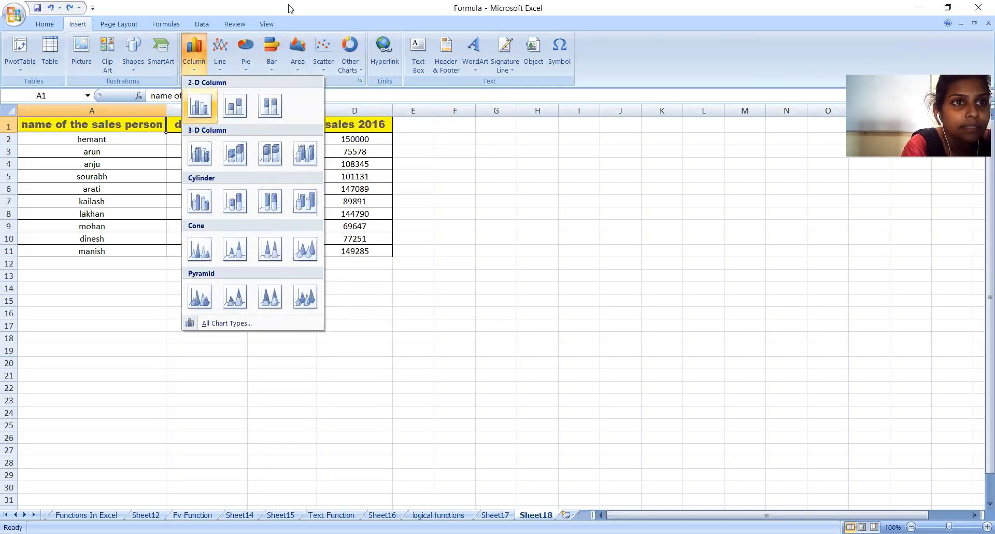
left_click(276, 63)
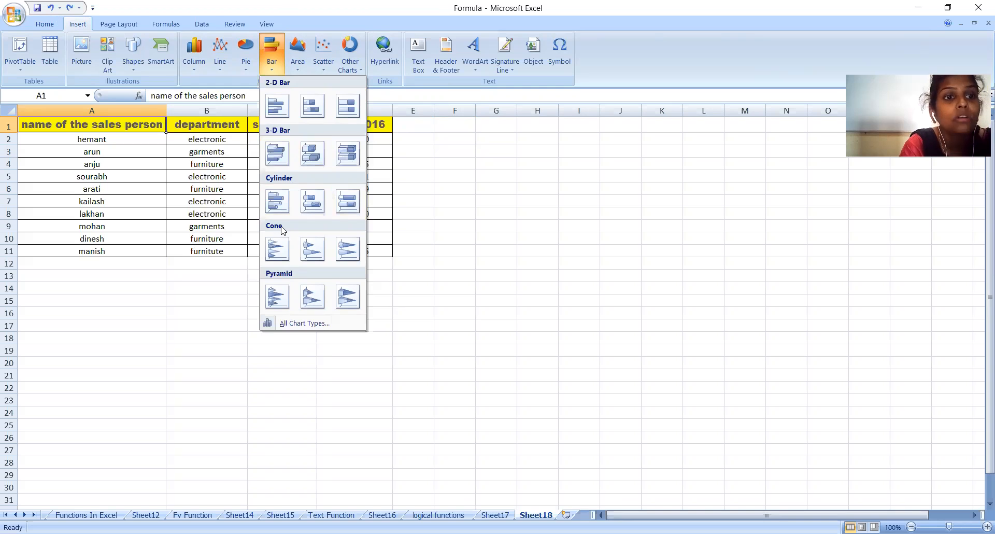
left_click(301, 324)
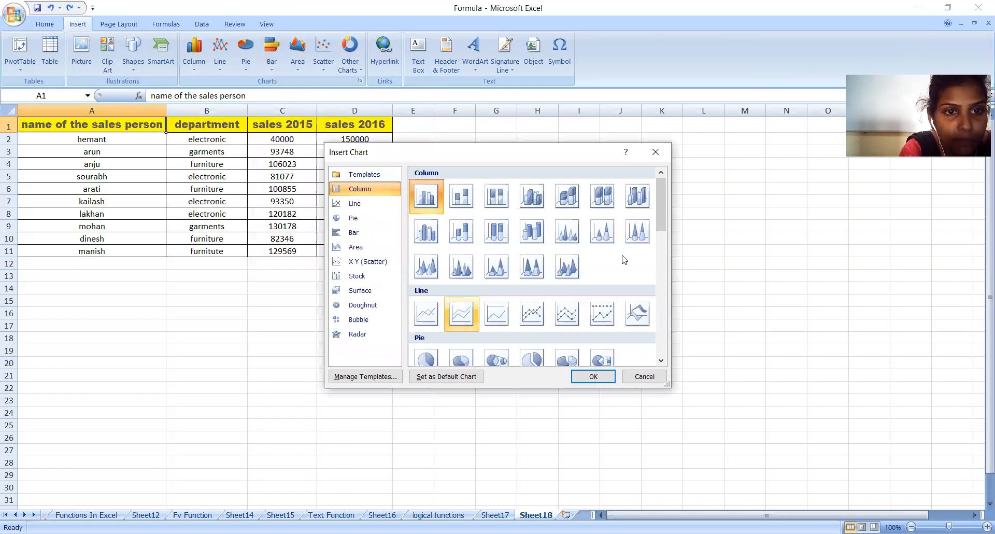
left_click_drag(661, 217, 662, 234)
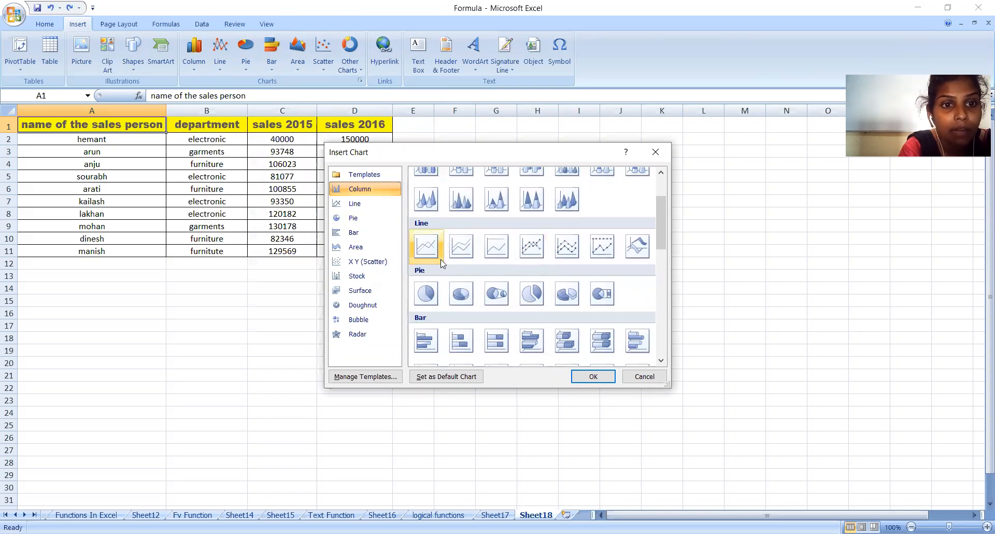
left_click_drag(661, 205, 660, 166)
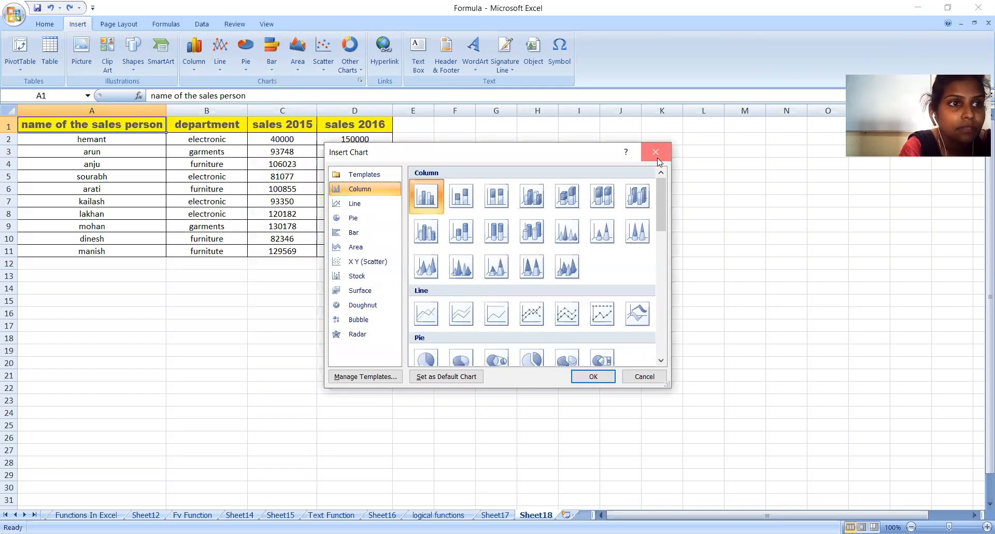
left_click(657, 158)
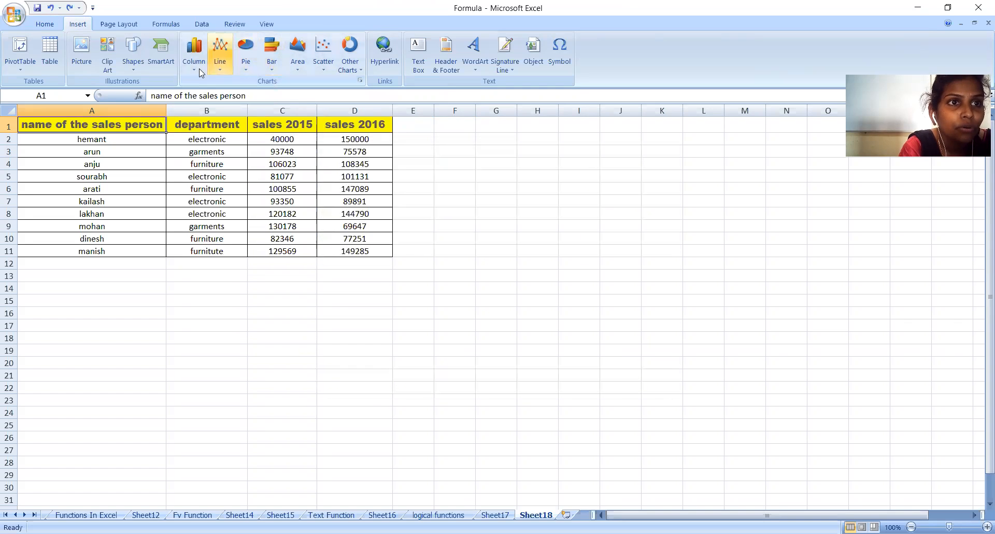
Try a clustered cone column chart of the sales table and delete it, reselecting cell A1.
left_click(194, 51)
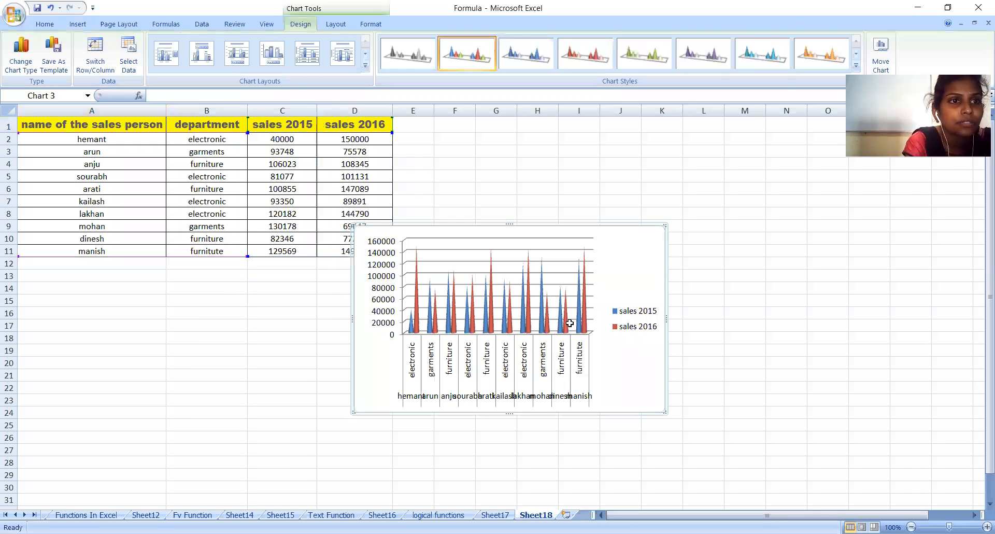
key("Delete")
left_click(119, 120)
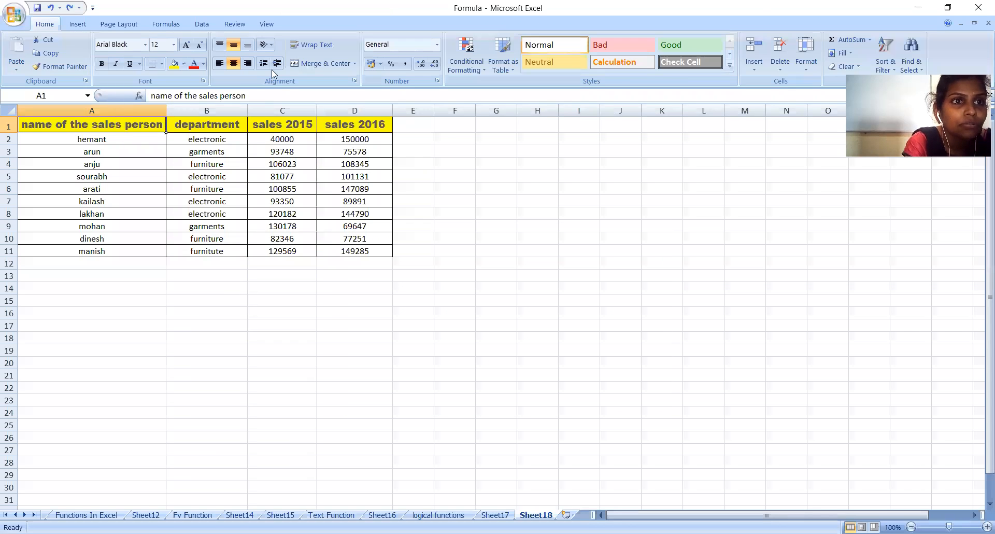
Try a clustered pyramid column chart of the sales table and delete it.
left_click(78, 24)
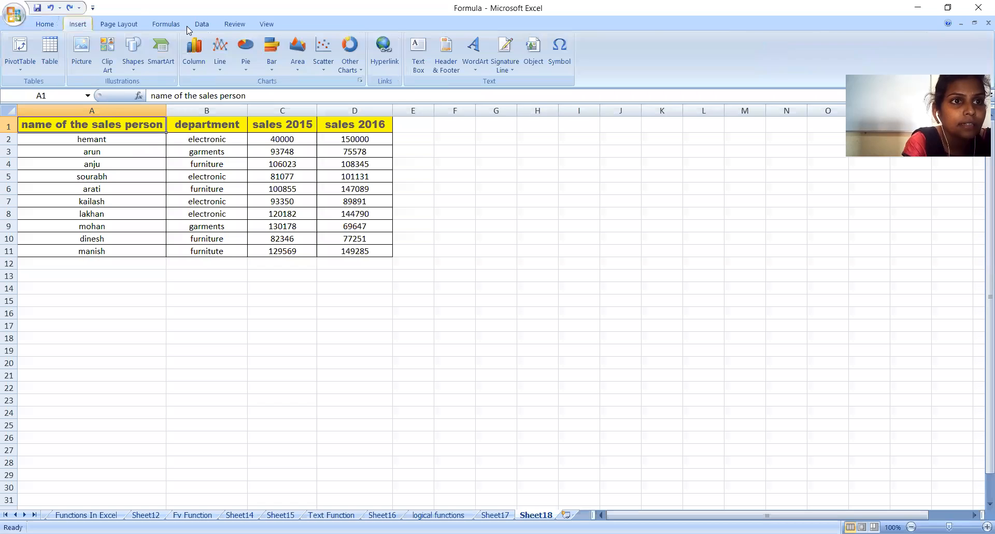
left_click(200, 68)
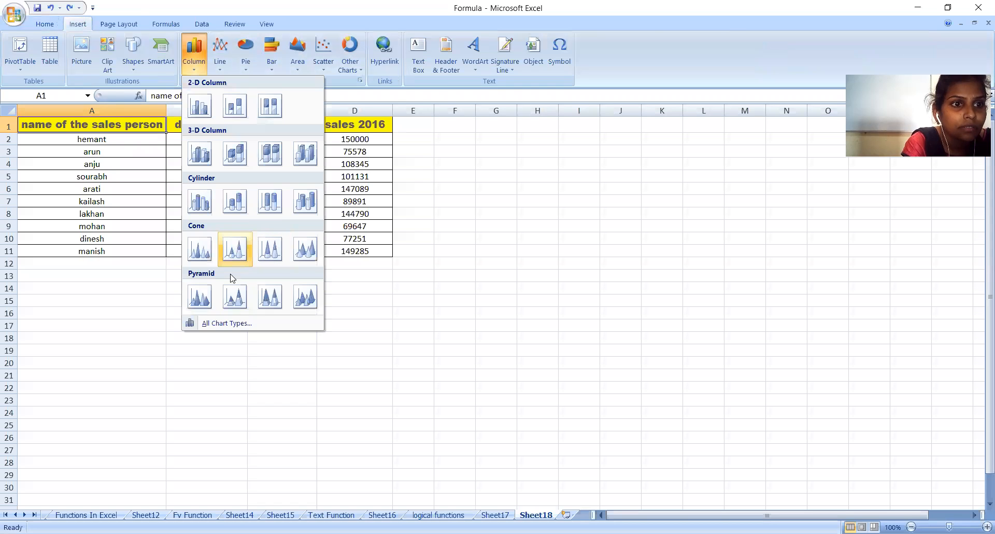
left_click(200, 297)
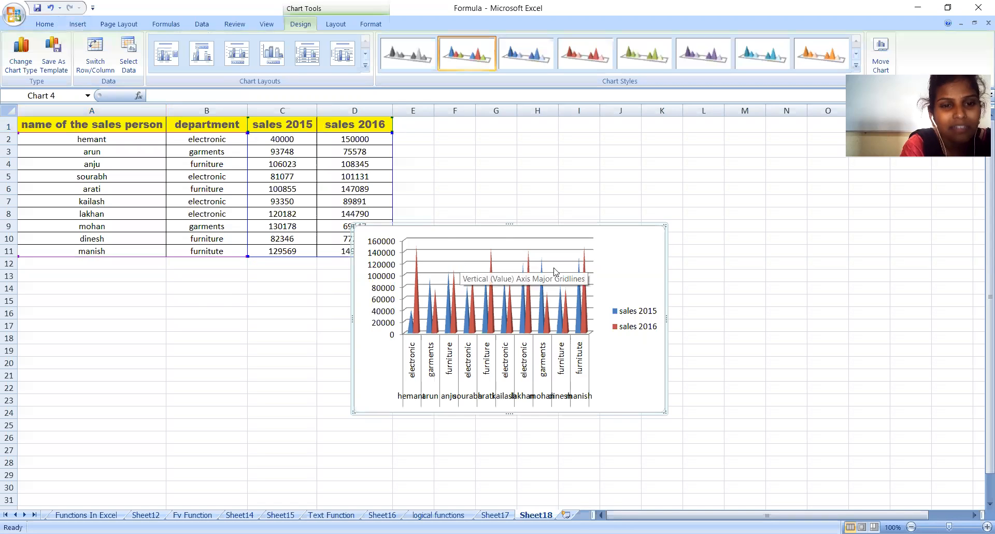
key("Delete")
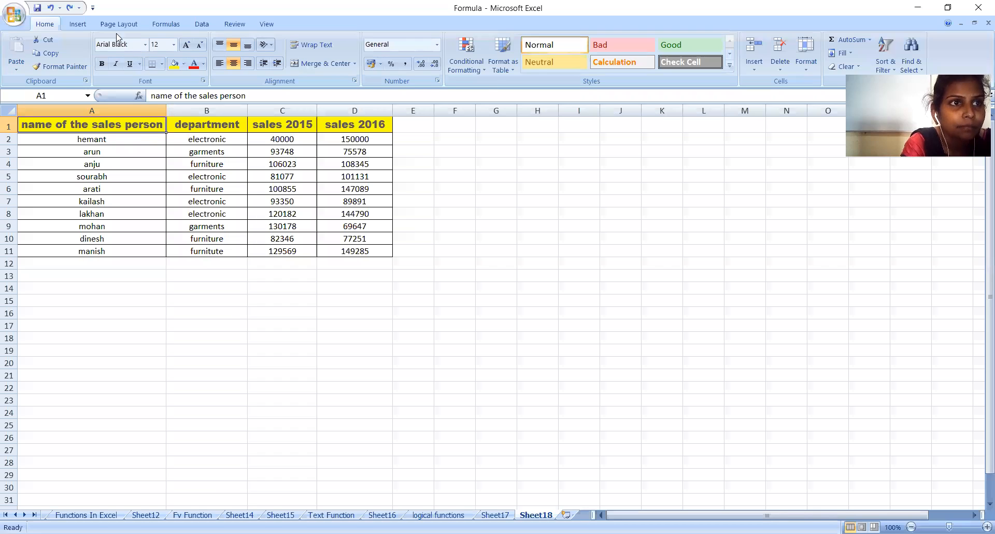
Try a 3-D clustered column chart of the sales table and undo its insertion.
left_click(81, 25)
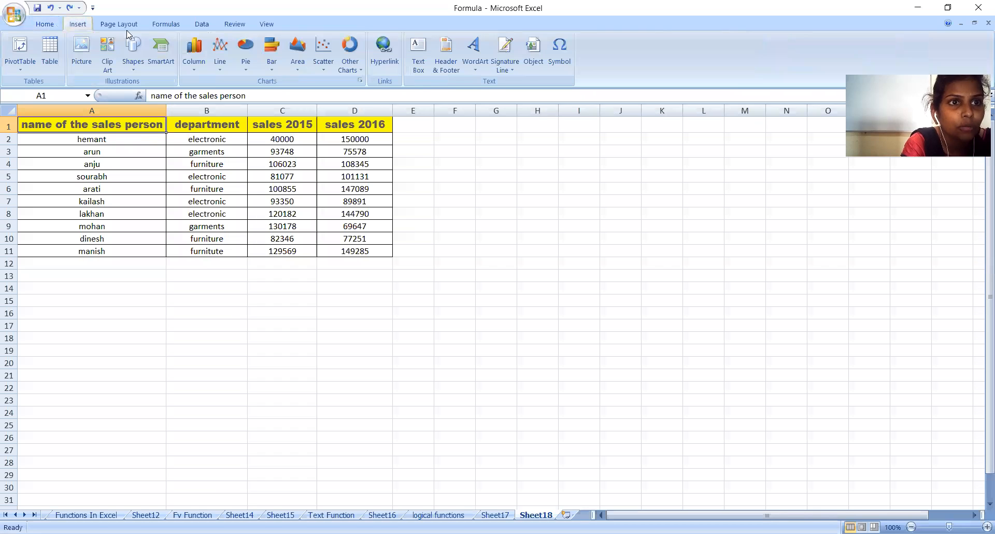
left_click(197, 70)
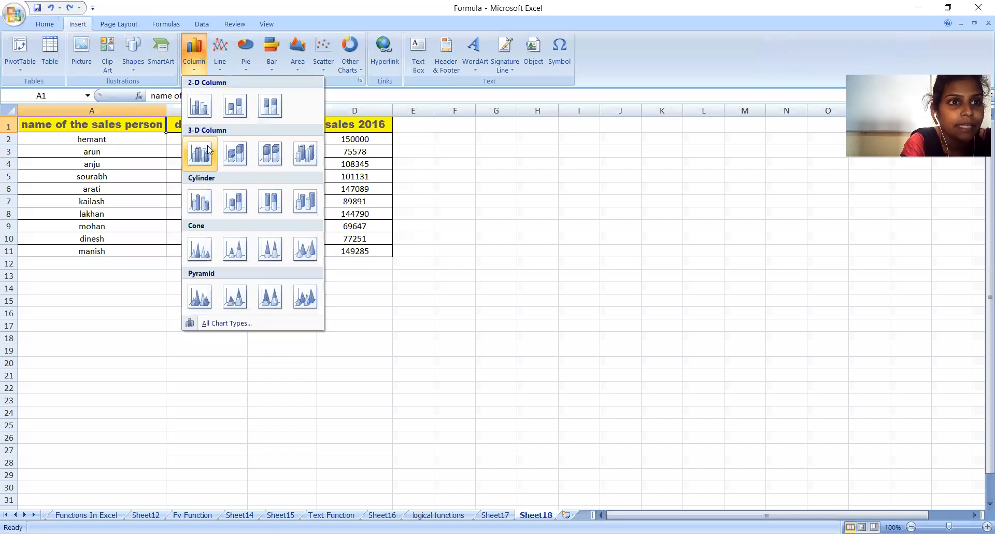
left_click(209, 149)
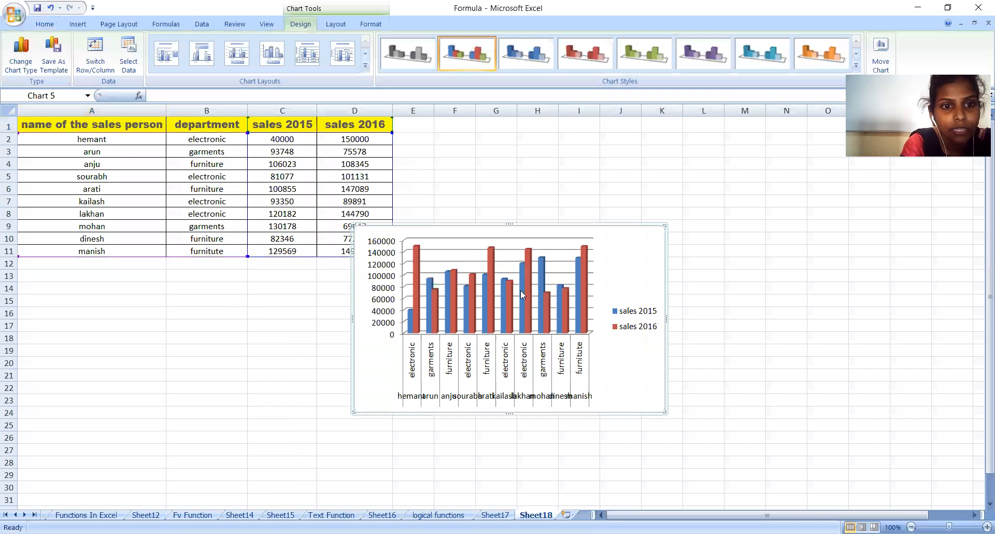
key("ctrl+z")
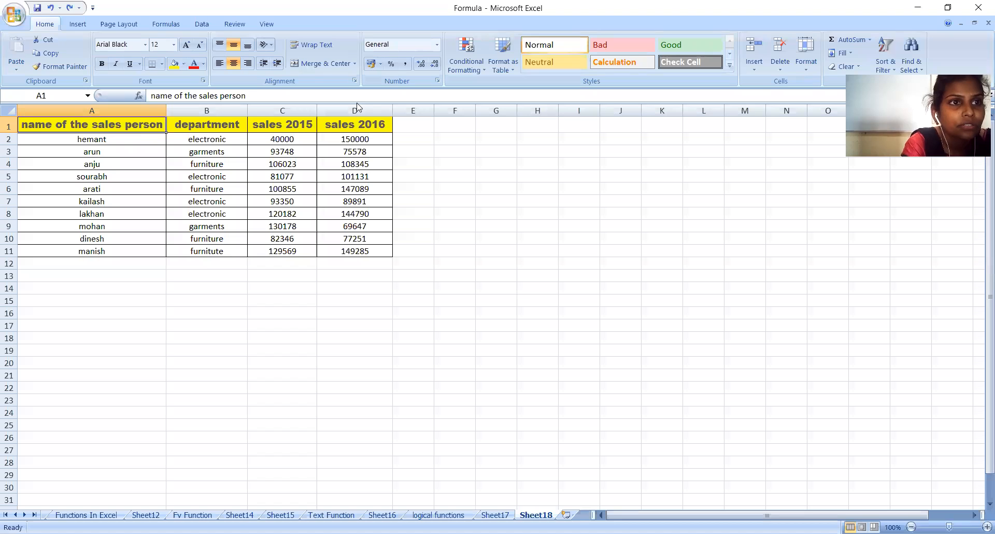
Try a clustered cylinder column chart of the sales table and delete it.
left_click(77, 24)
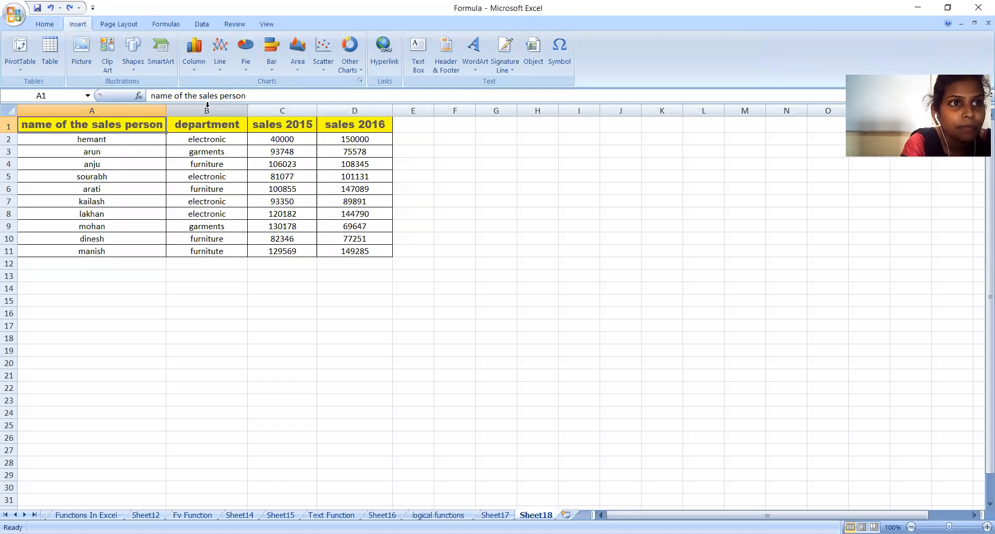
left_click(196, 74)
left_click(213, 189)
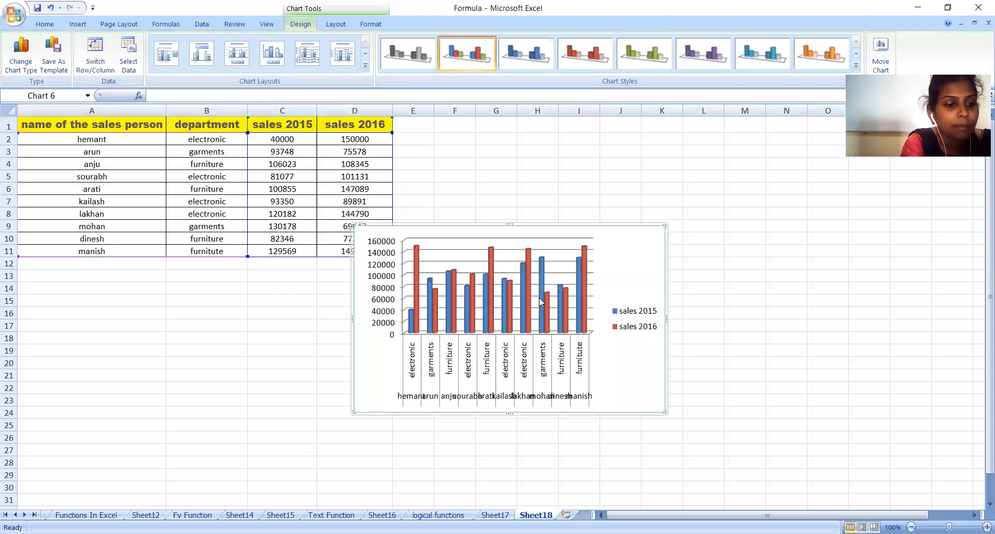
key("Delete")
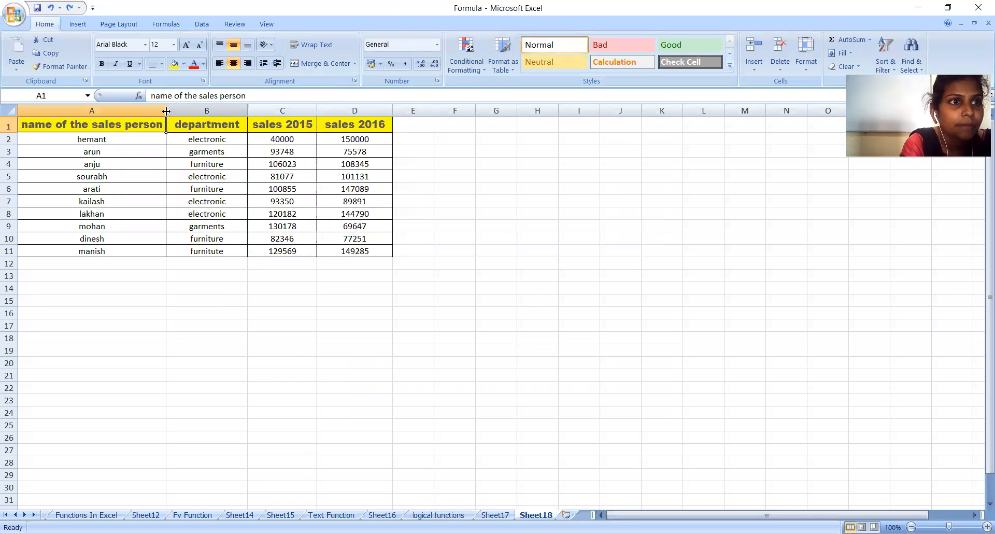
Insert a basic 2-D line chart comparing sales 2015 and sales 2016 for each salesperson.
left_click(85, 24)
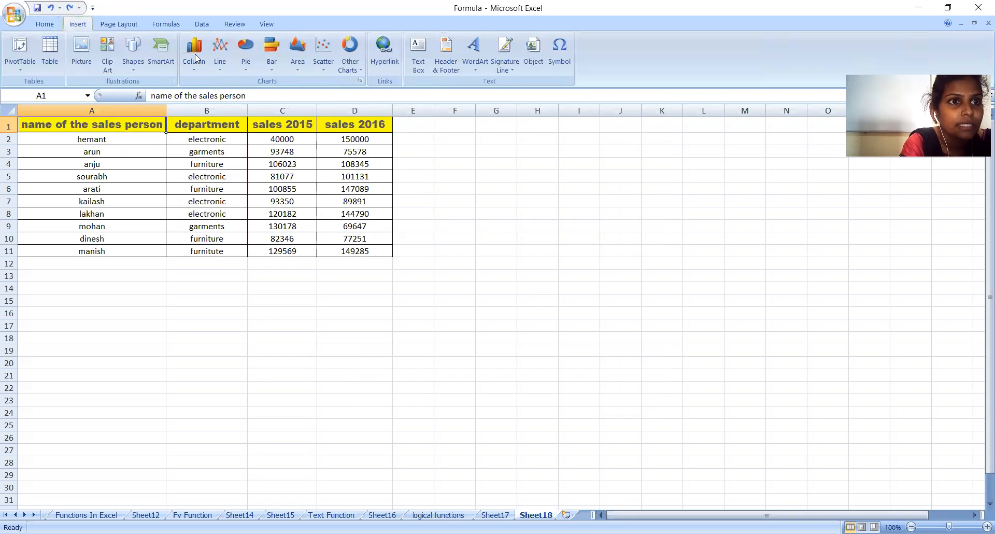
left_click(220, 67)
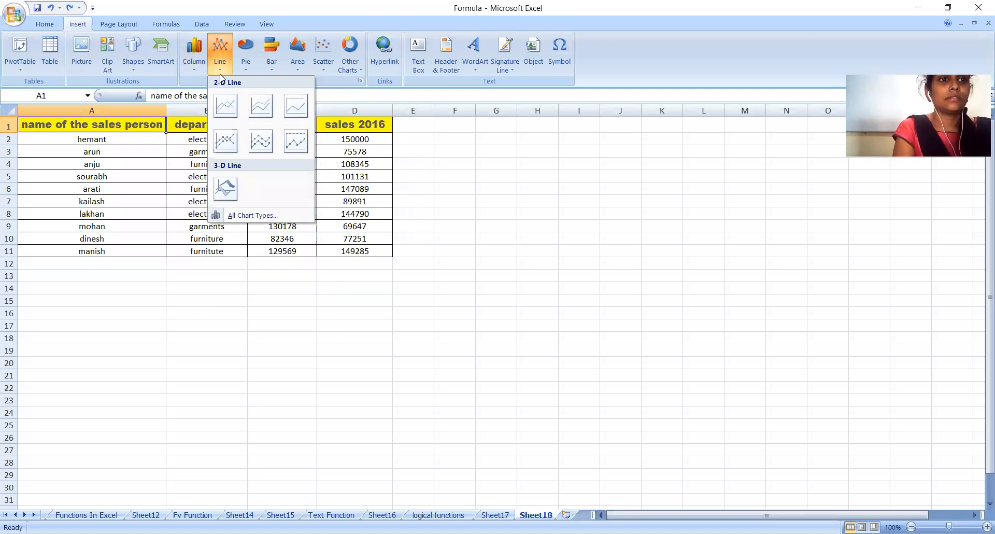
left_click(224, 108)
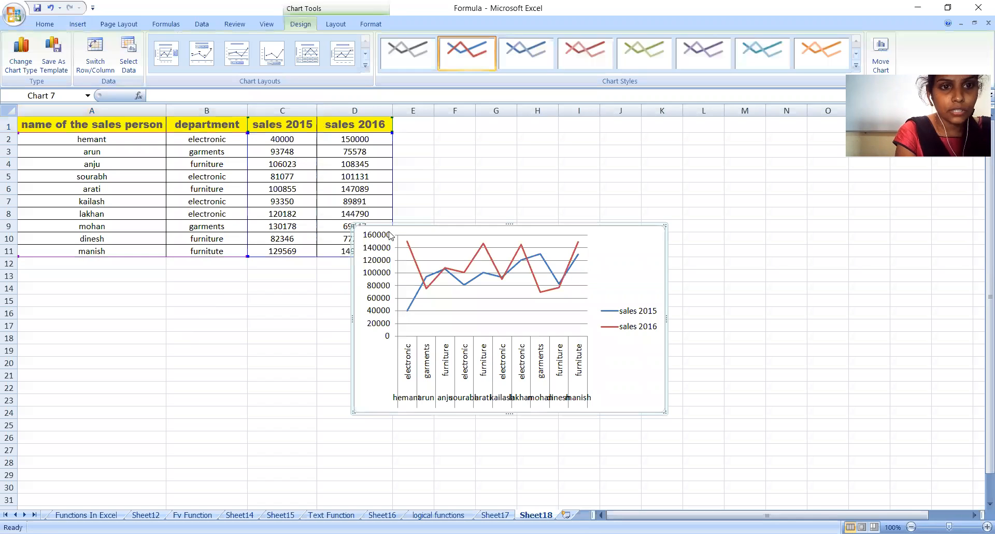
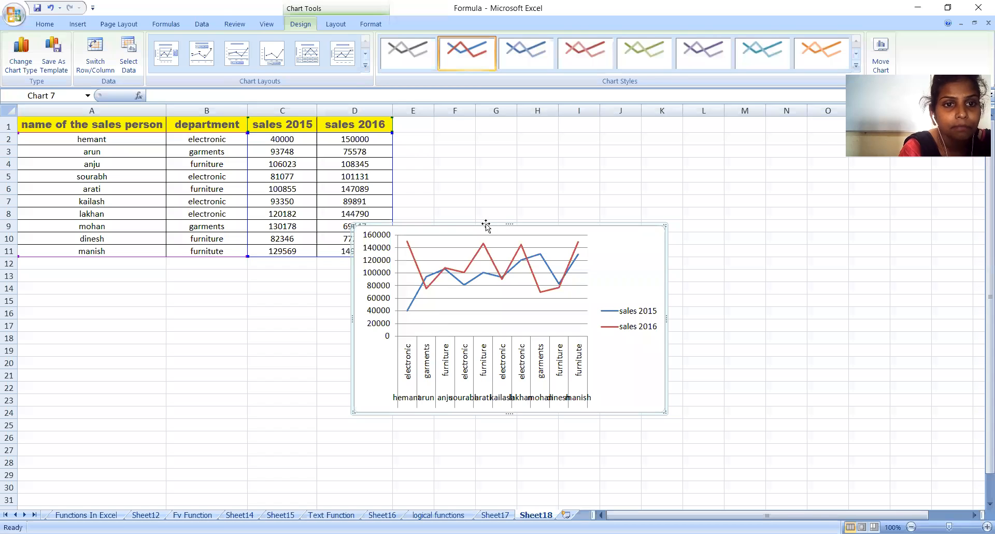
Try the third, fourth, fifth and sixth chart layouts on the sales line chart, ending with the eleventh, which shows only the lines.
left_click(231, 60)
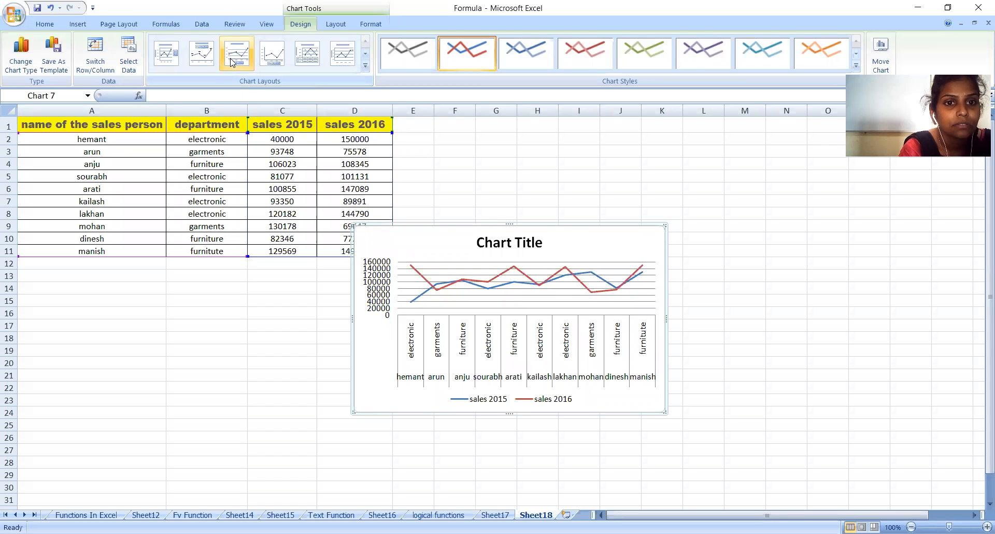
left_click(270, 58)
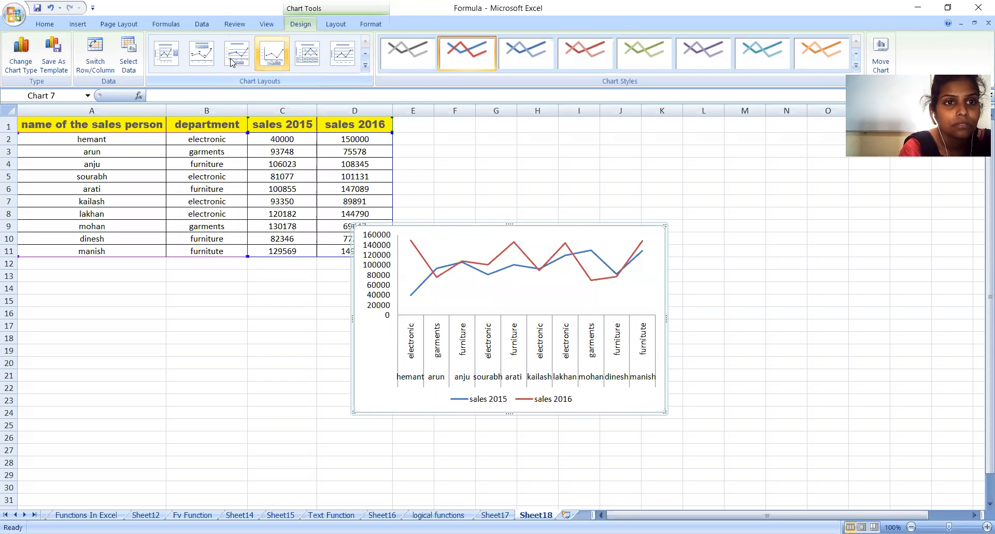
left_click(308, 53)
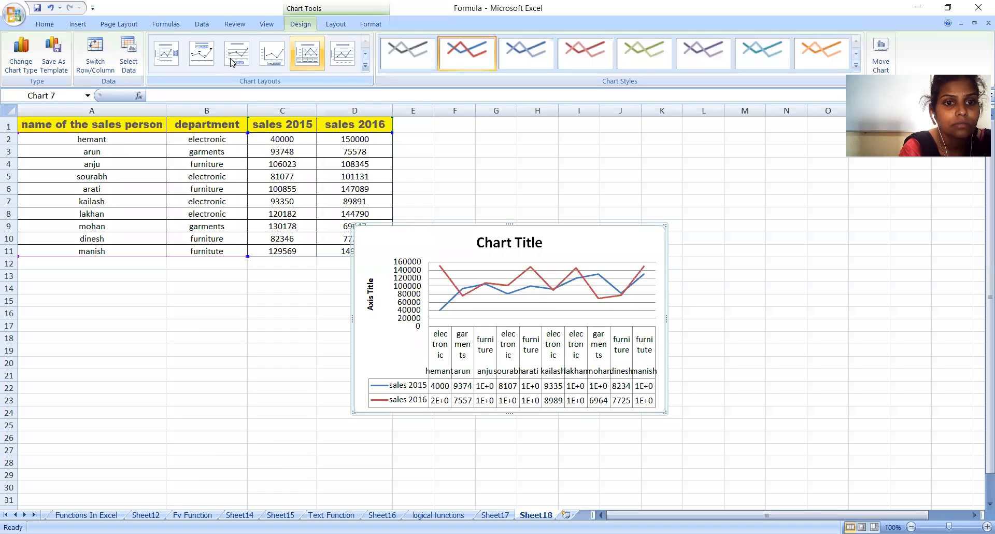
left_click(342, 54)
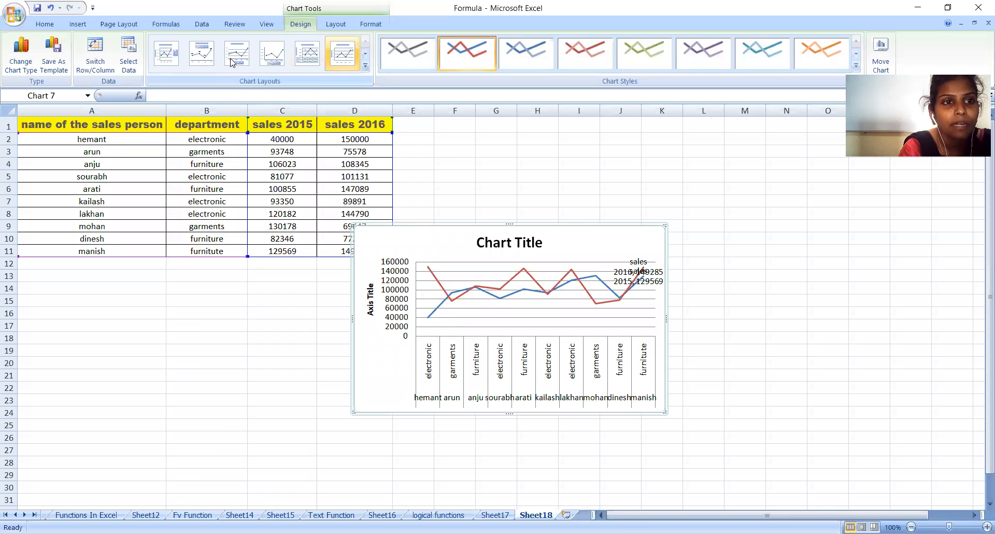
left_click(365, 66)
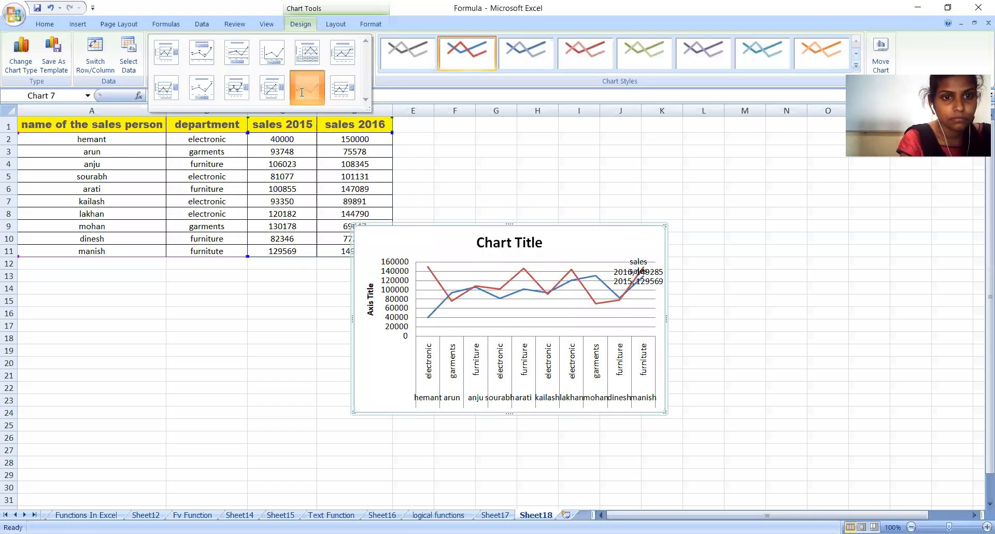
left_click(301, 92)
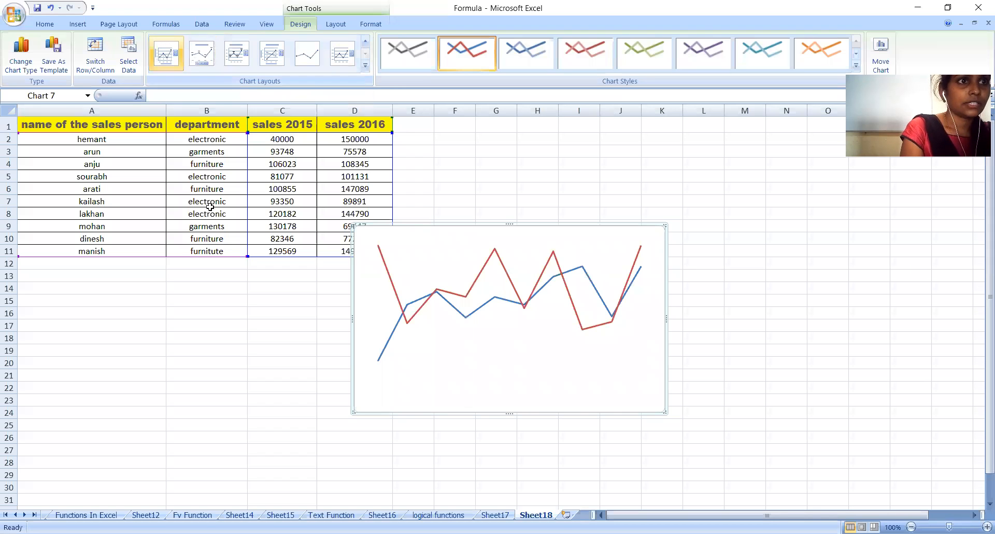
Undo all the layout changes on the sales line chart and the chart's insertion.
key("ctrl+z")
key("ctrl+z")
key("ctrl+z")
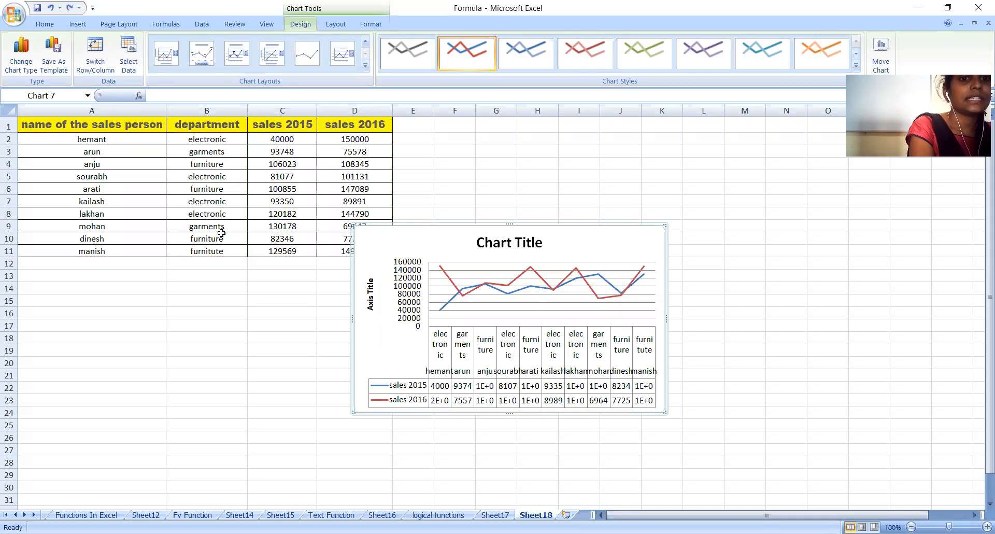
key("ctrl+z")
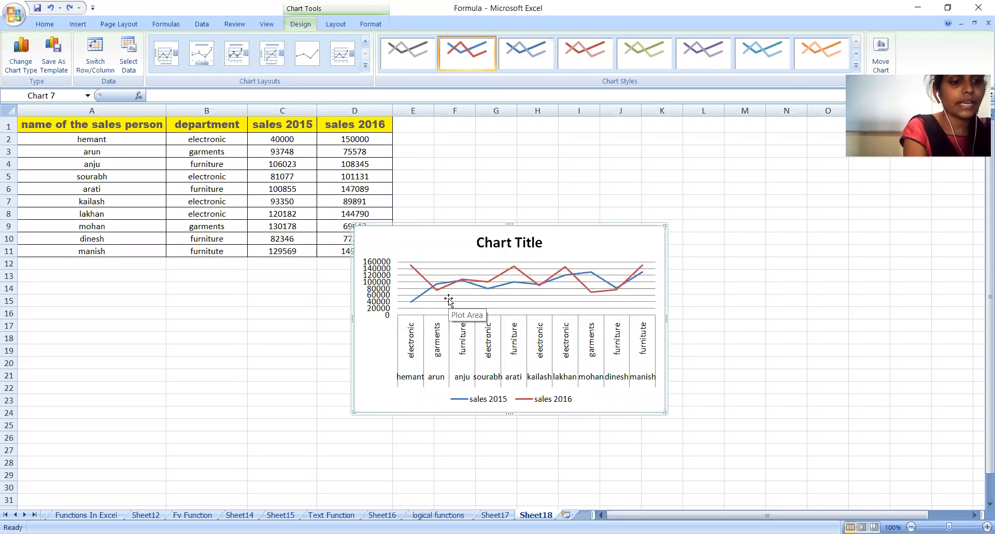
key("ctrl+z")
key("ctrl+z")
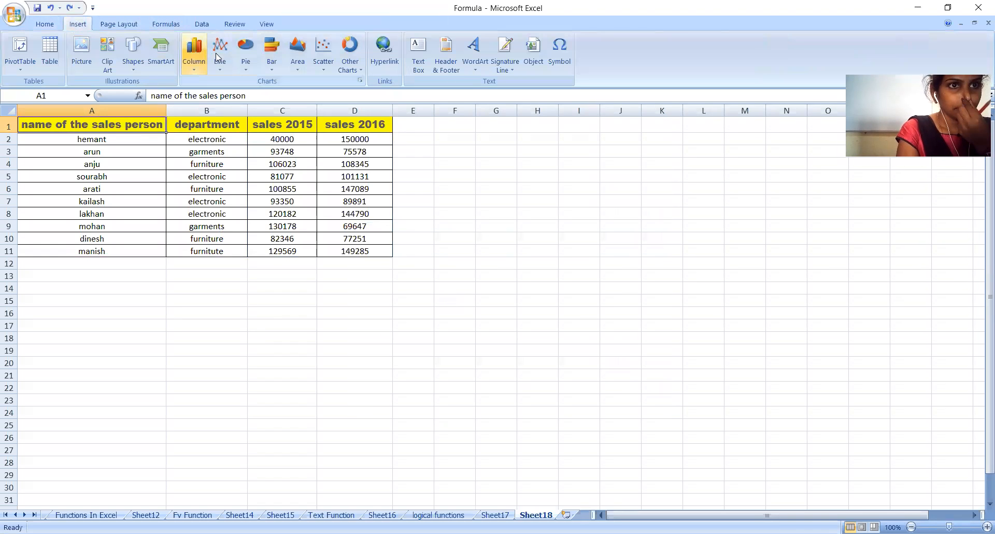
Insert a basic 2-D pie chart of sales 2015 and inspect the values of individual slices.
left_click(218, 76)
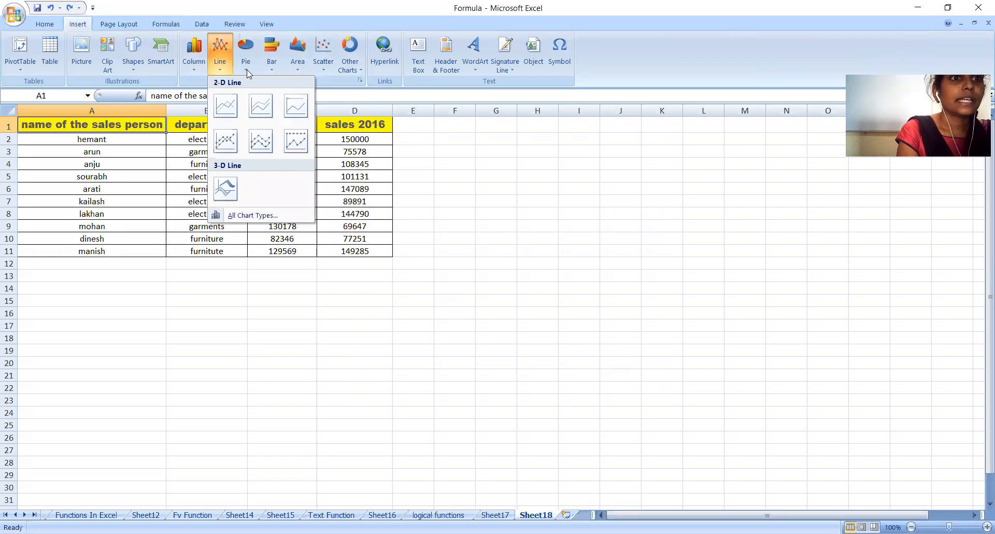
left_click(246, 70)
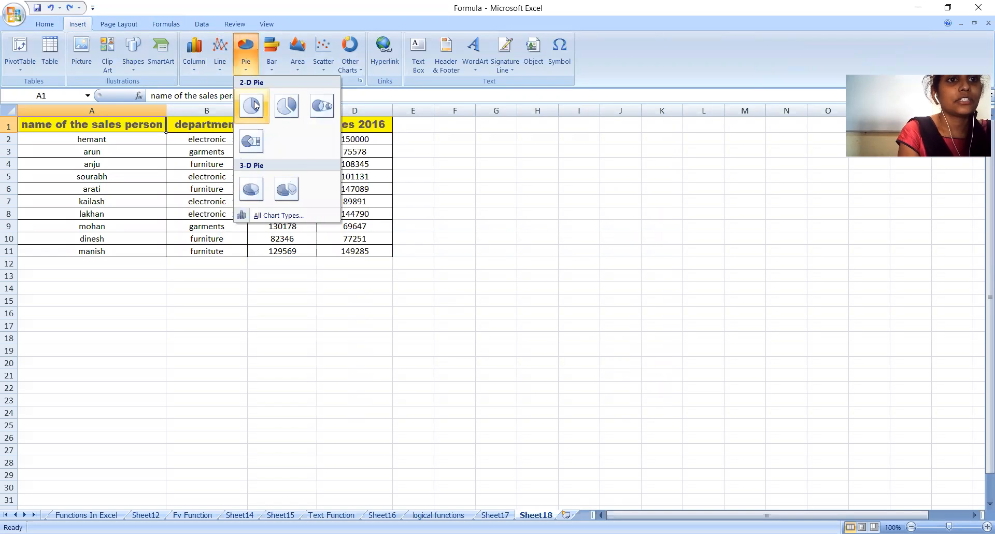
left_click(252, 105)
left_click(581, 403)
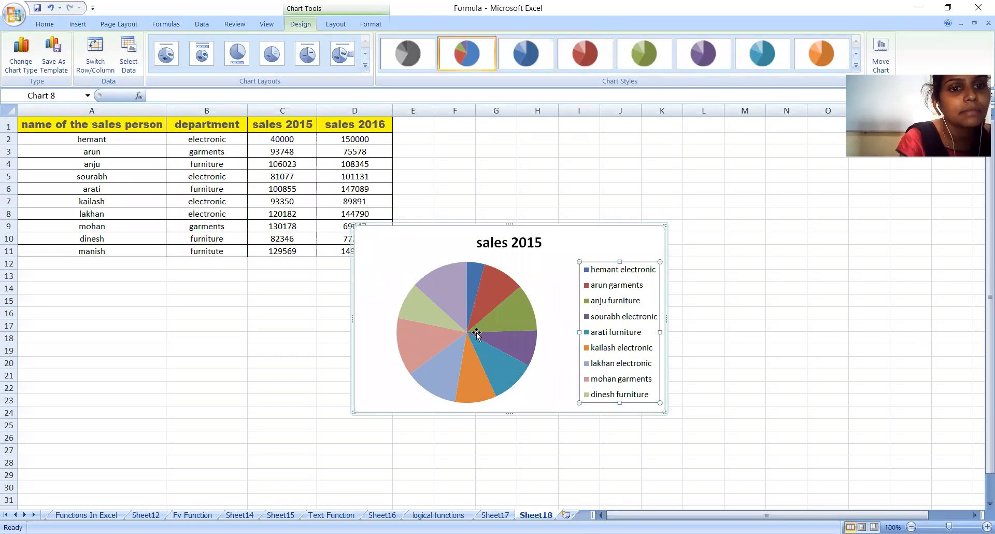
mouse_move(482, 358)
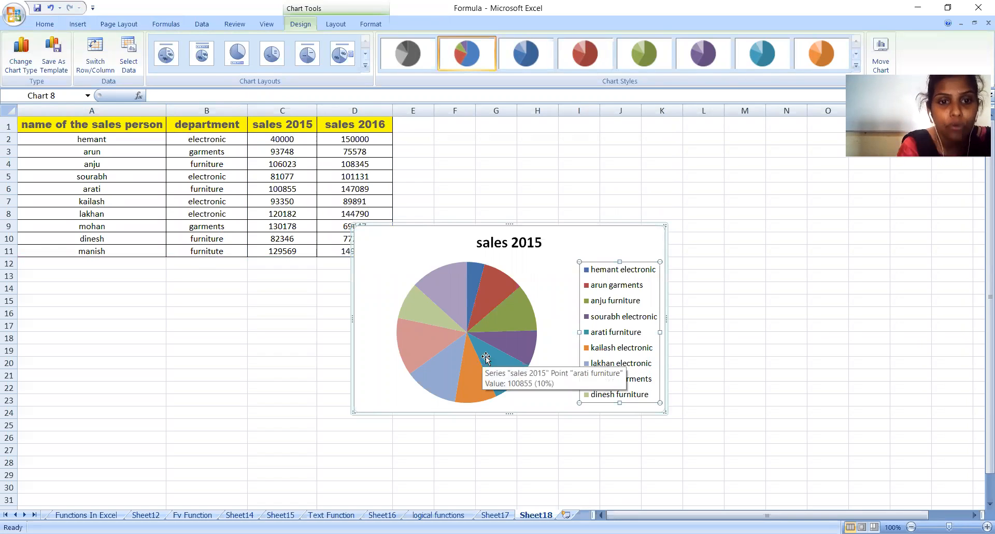
mouse_move(503, 319)
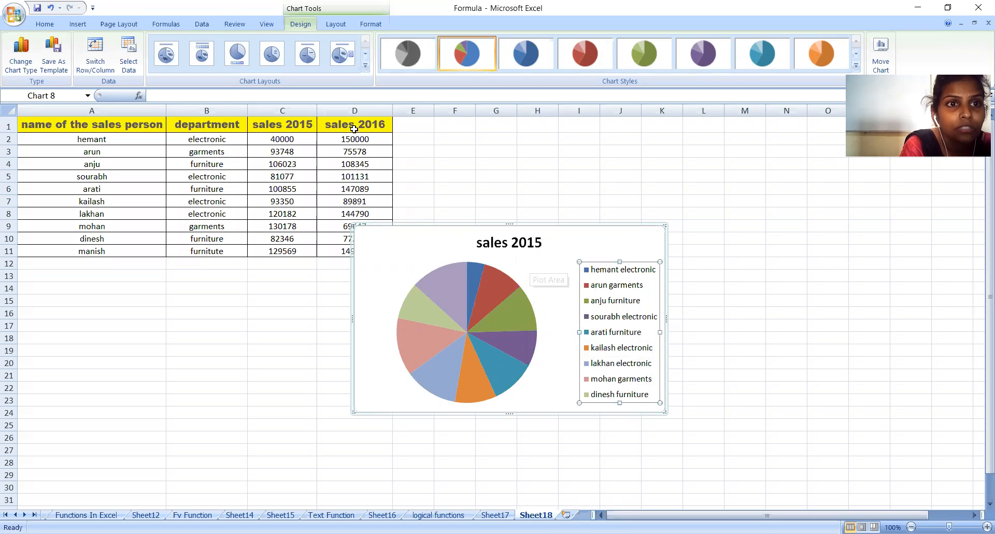
Insert another basic 2-D pie chart, starting from the sales 2016 heading cell.
left_click(354, 127)
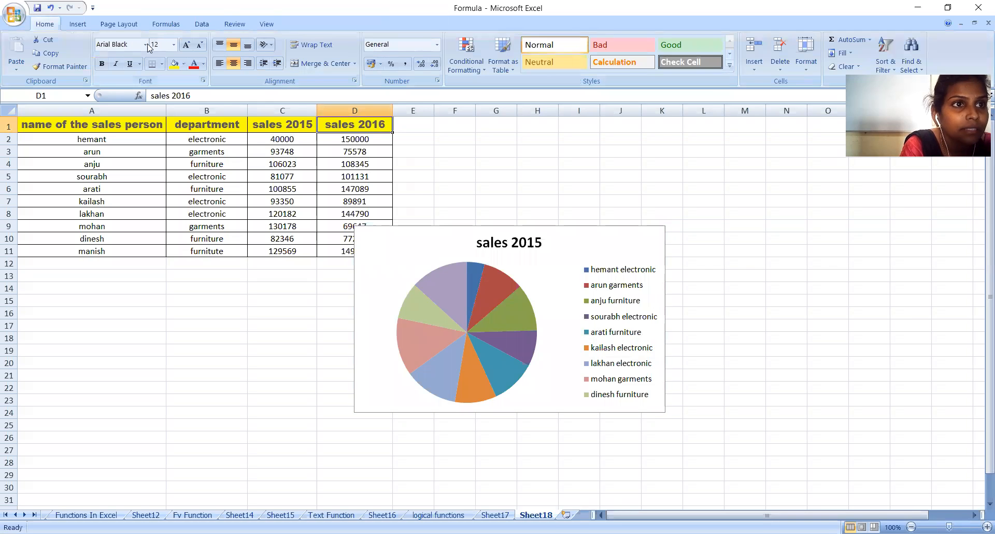
left_click(75, 25)
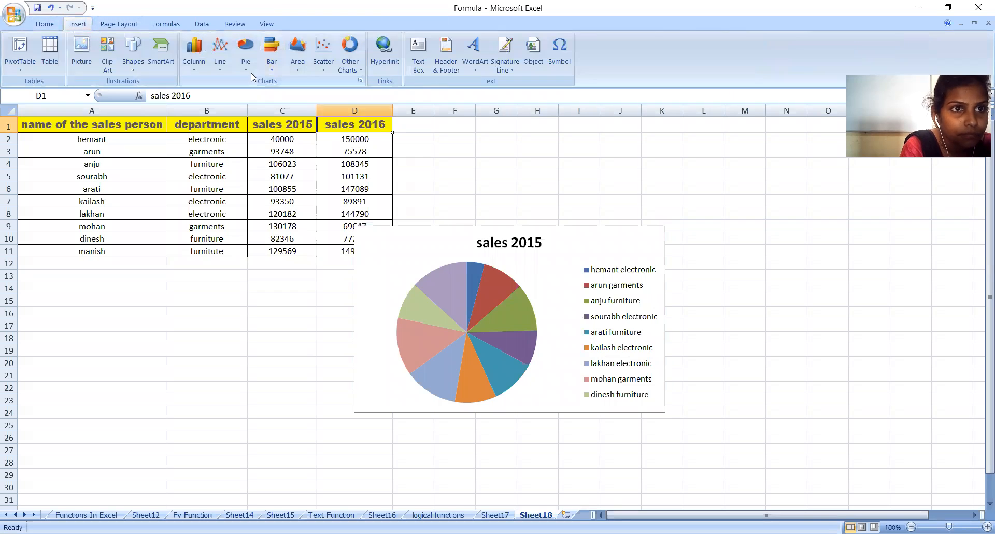
left_click(246, 57)
left_click(263, 107)
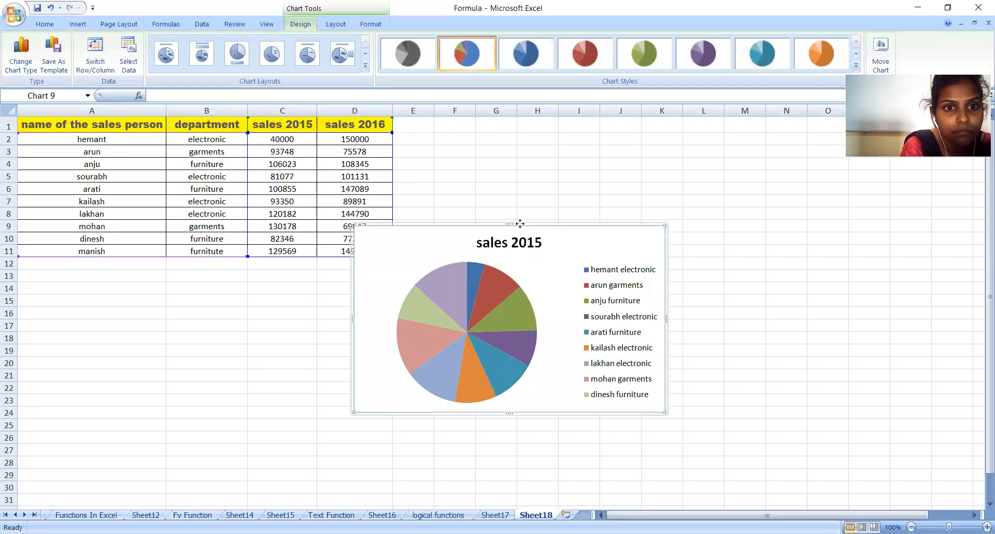
Shift the title of the second pie chart to the right, and undo a trial drag of its slices.
left_click_drag(519, 241, 584, 236)
left_click(567, 239)
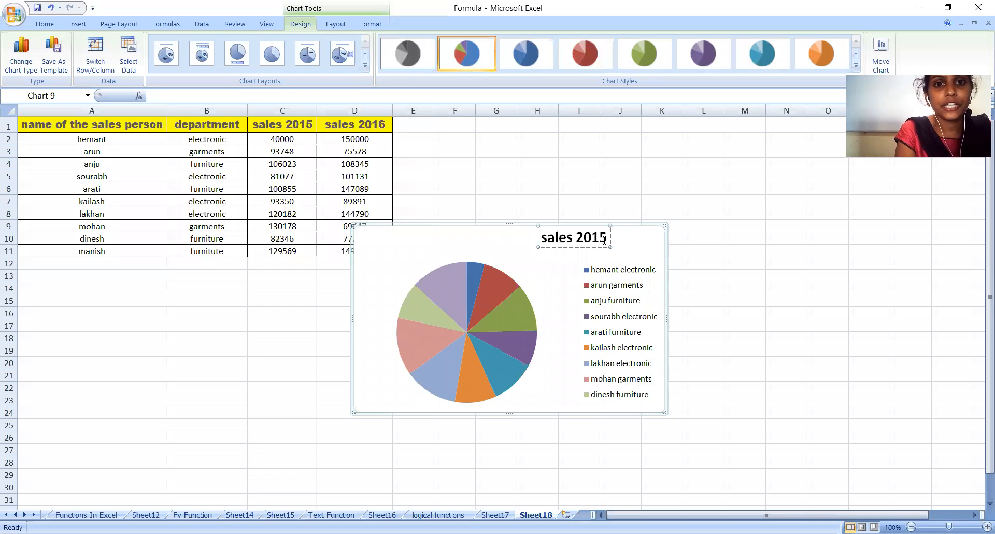
left_click_drag(481, 319, 559, 214)
key("ctrl+z")
left_click(637, 138)
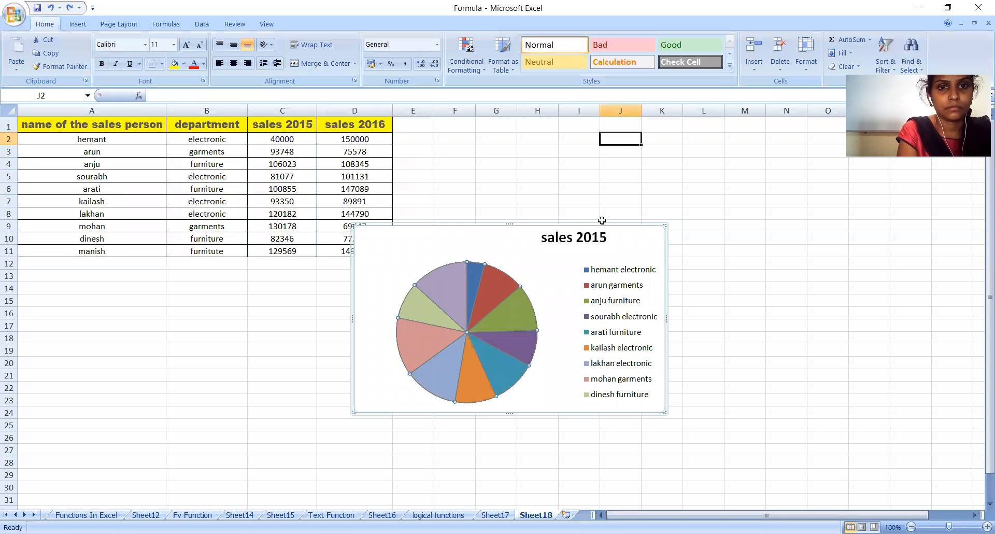
Separate the two overlapping pie charts, placing one just below the sales table and the other to the right of it.
left_click_drag(665, 300, 503, 317)
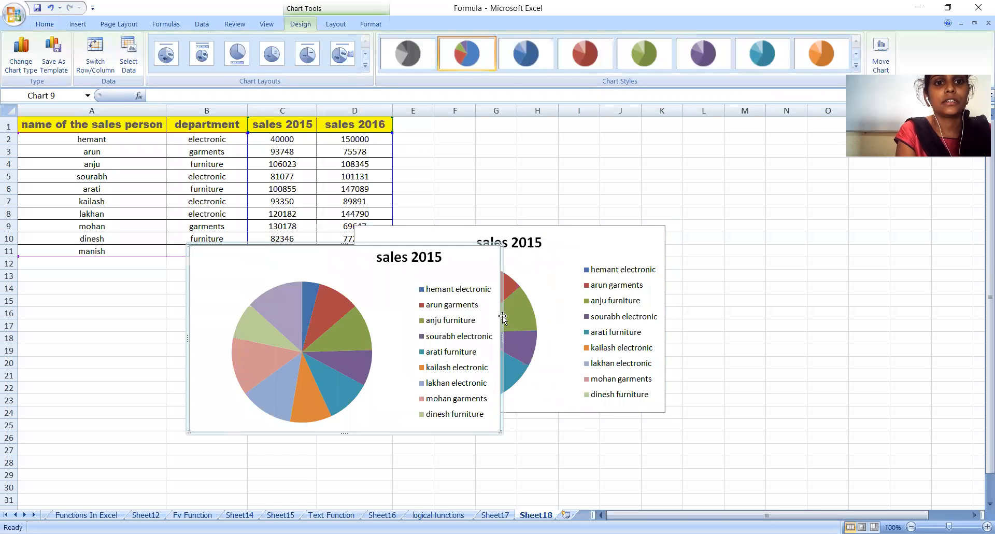
left_click(644, 287)
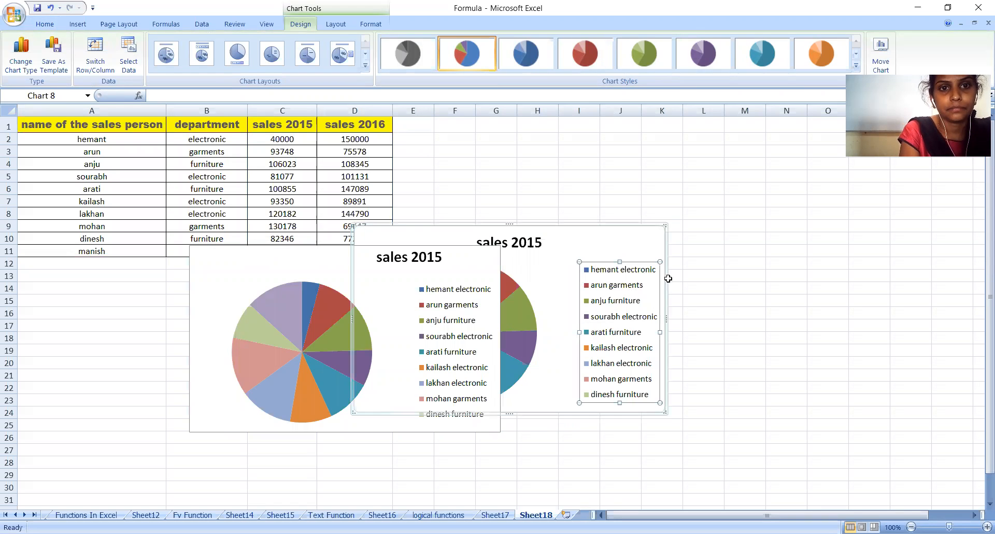
left_click(629, 251)
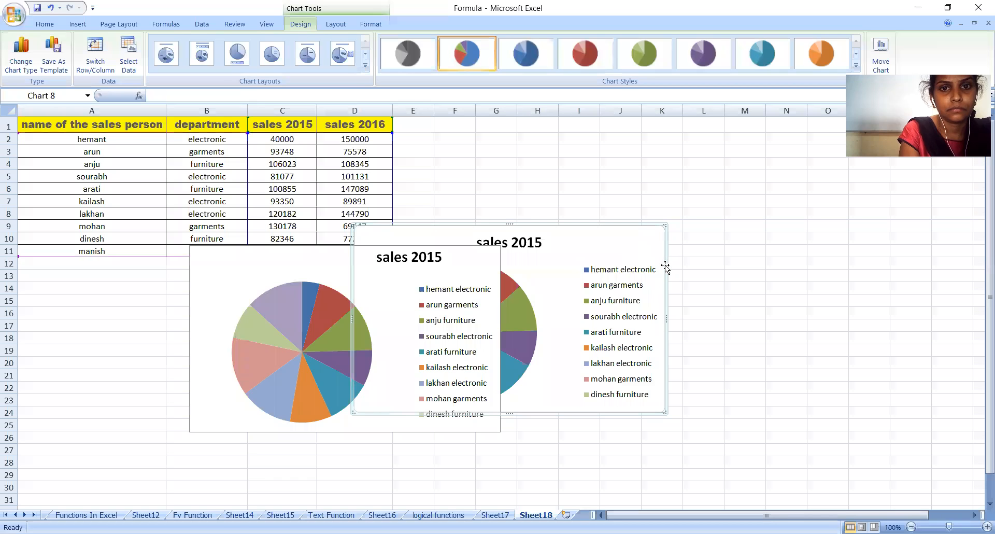
left_click_drag(656, 265, 727, 262)
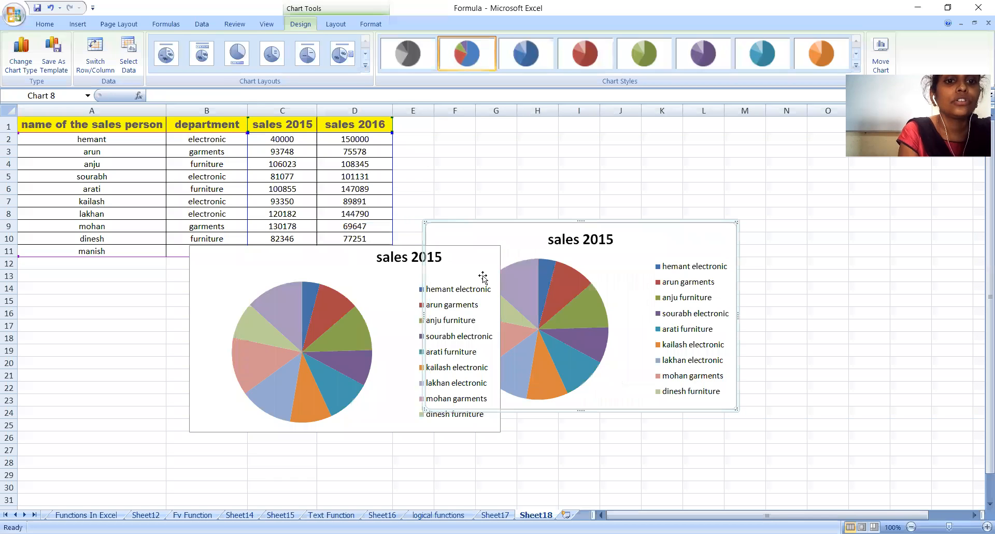
left_click_drag(502, 275, 373, 290)
left_click(583, 248)
left_click(547, 327)
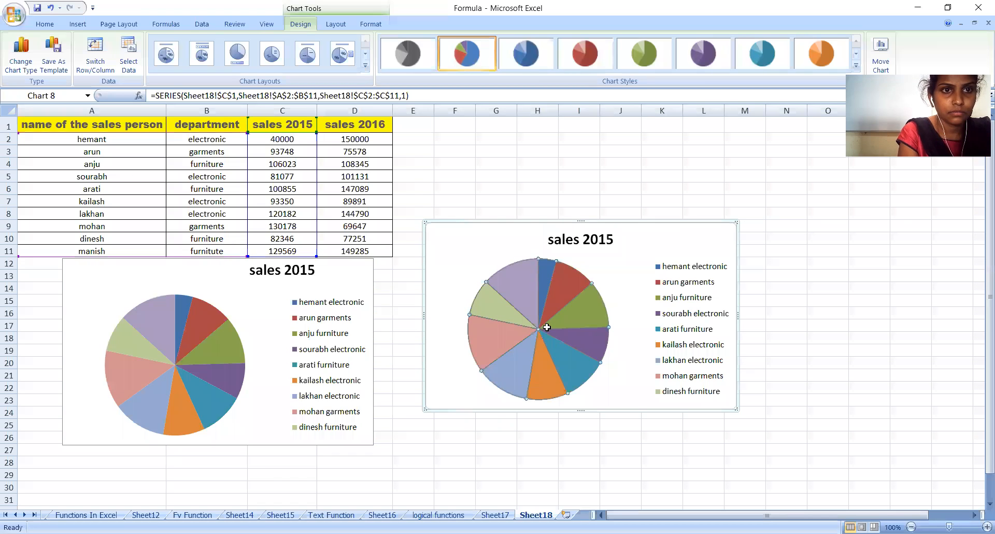
Insert a third basic 2-D pie chart from the sales 2016 heading cell and move it slightly upward.
left_click(376, 128)
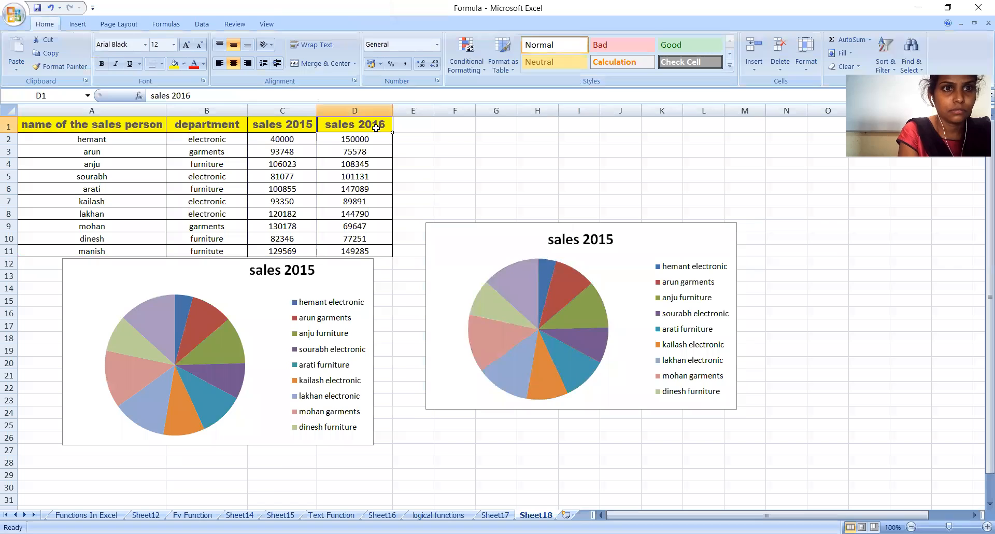
left_click(88, 27)
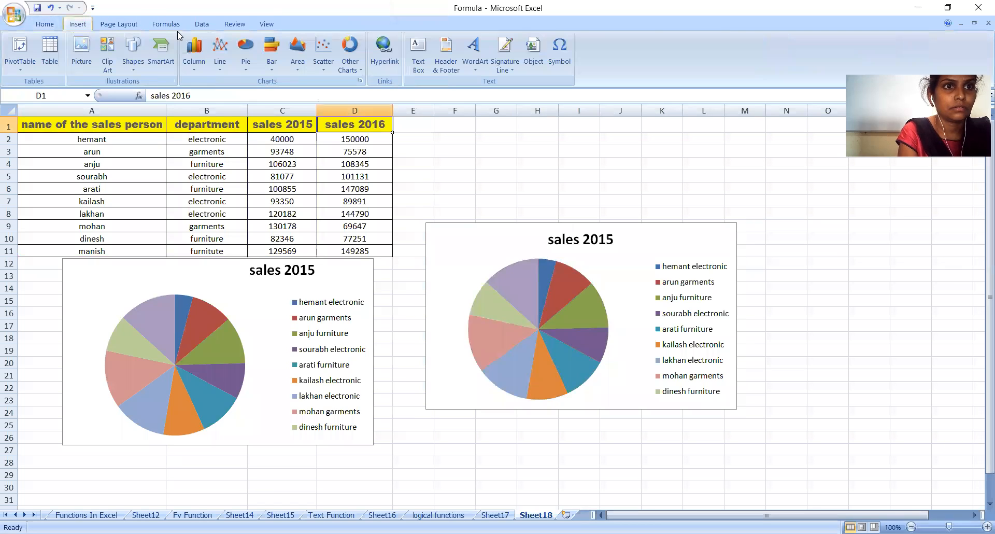
left_click(249, 74)
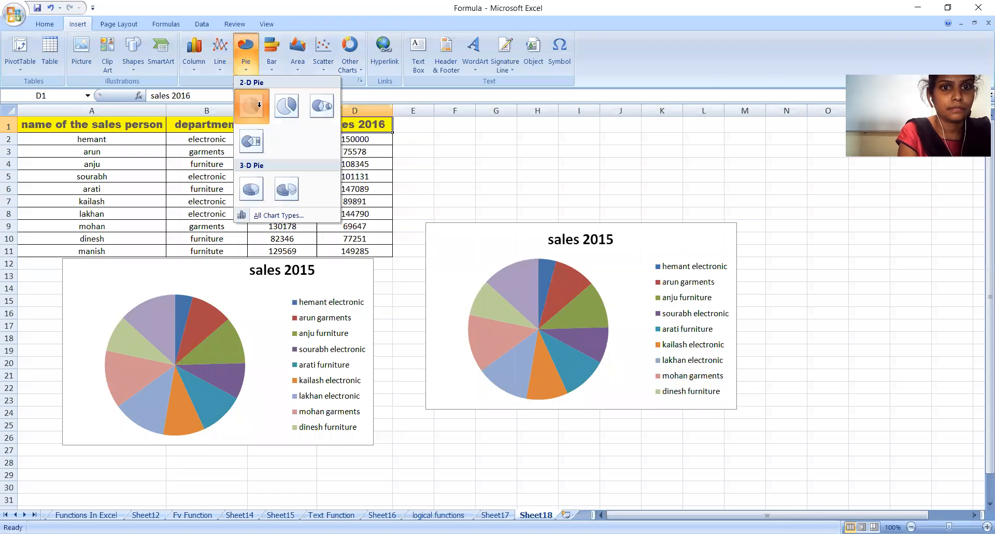
left_click(254, 106)
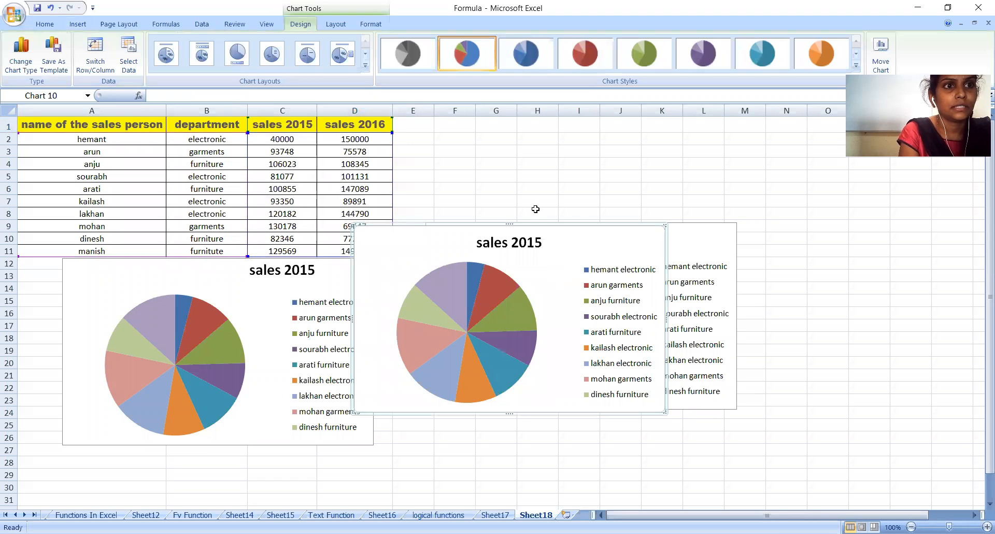
left_click_drag(580, 221, 581, 222)
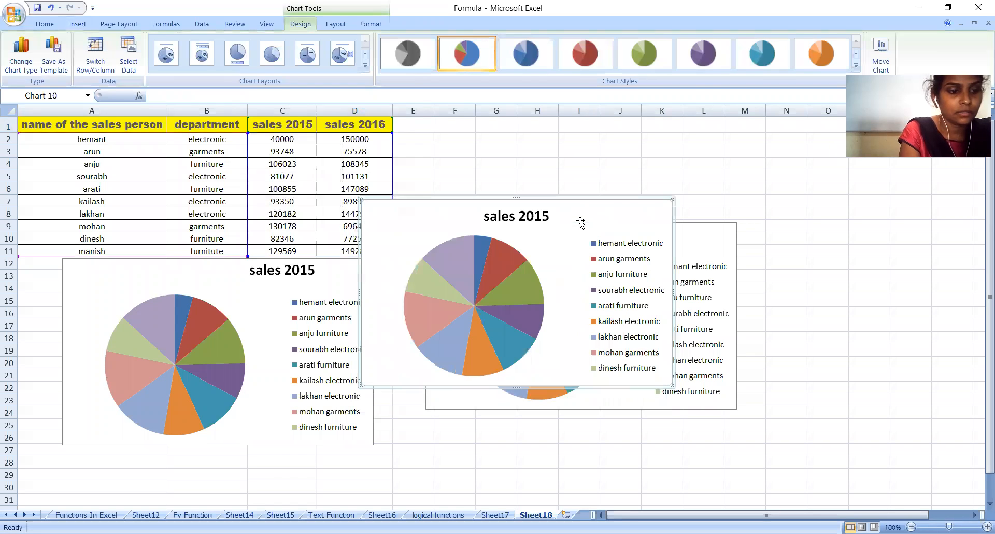
Undo the third pie chart's insertion, the moves of the other pie charts and the title shift.
key("ctrl+z")
key("ctrl+z")
key("ctrl+z")
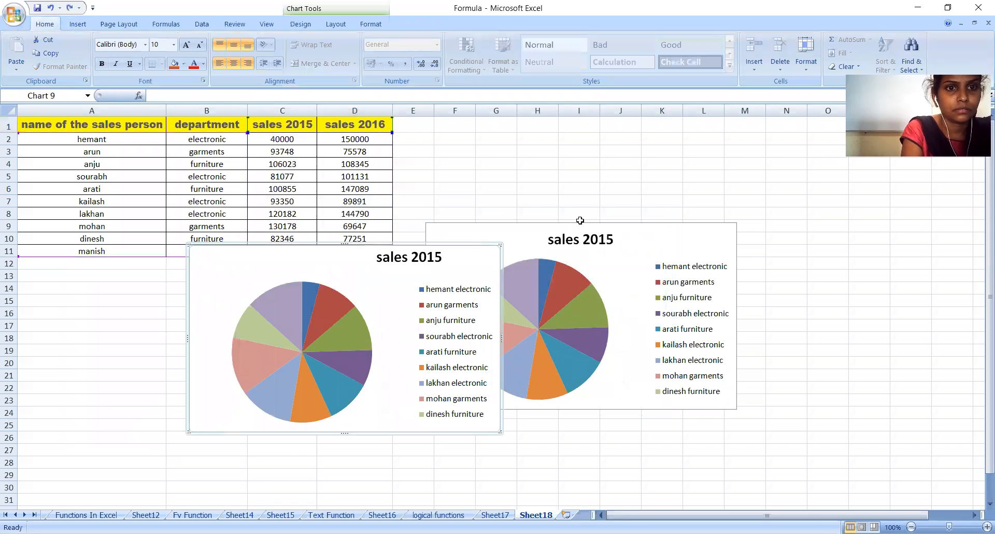
key("ctrl+z")
key("ctrl+z")
key("ctrl+z")
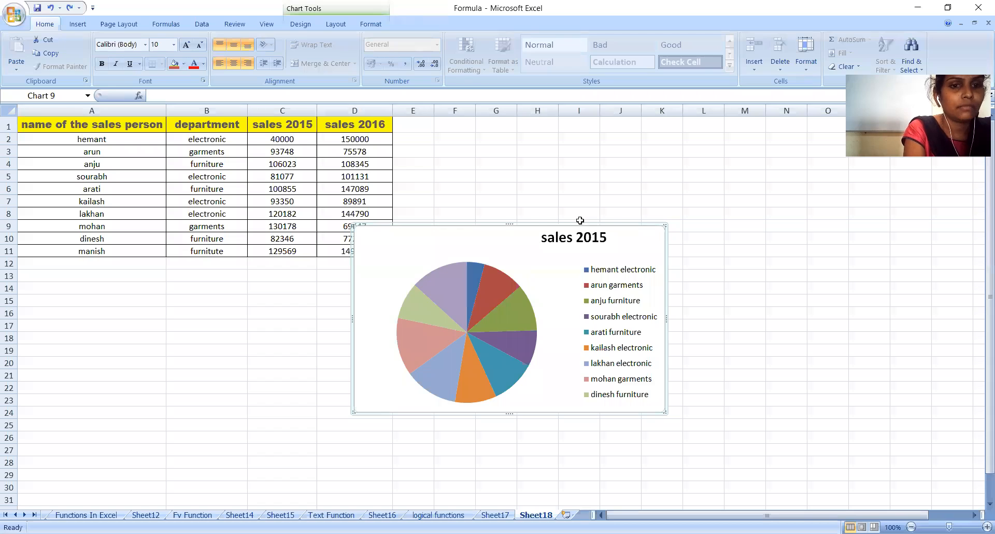
key("ctrl+z")
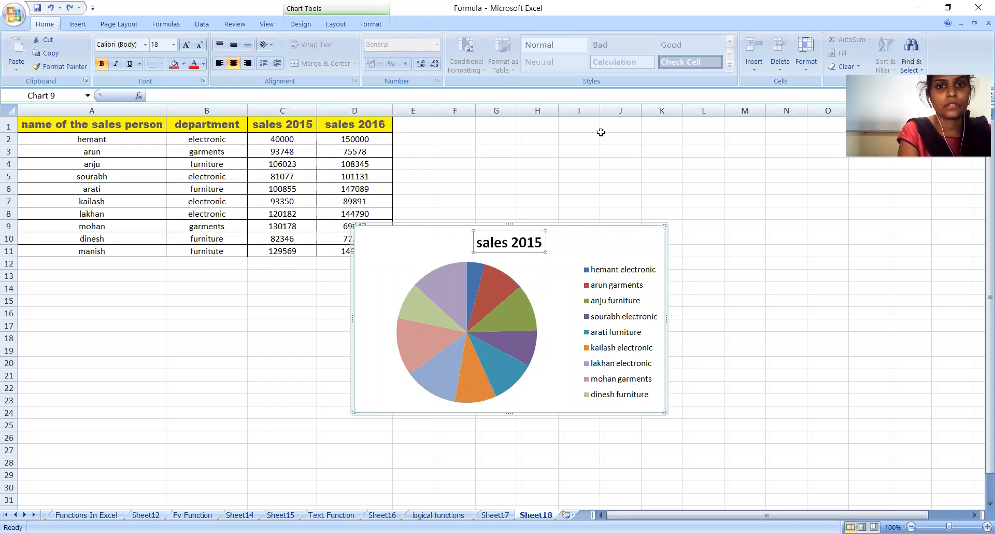
Delete the remaining sales 2015 pie chart.
left_click(586, 189)
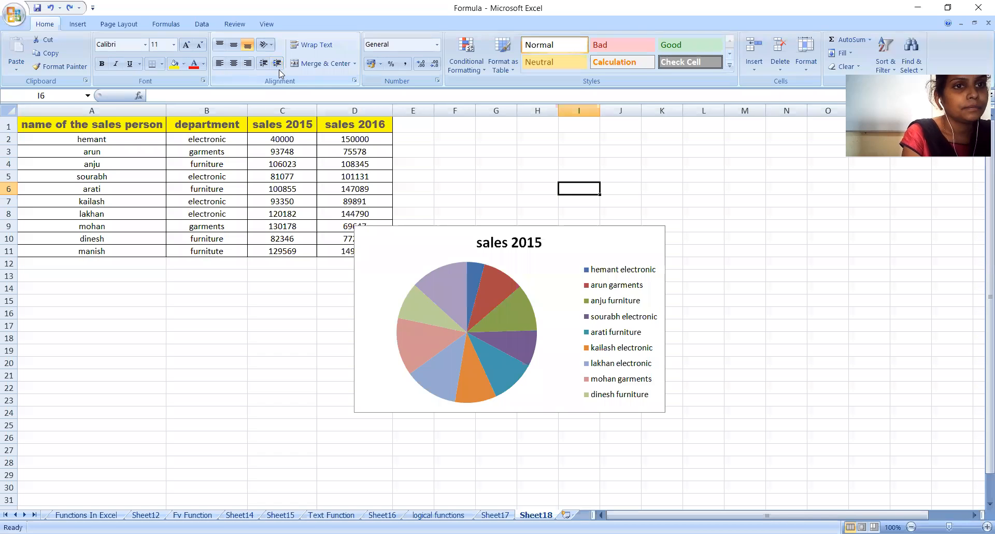
left_click(446, 273)
key("Delete")
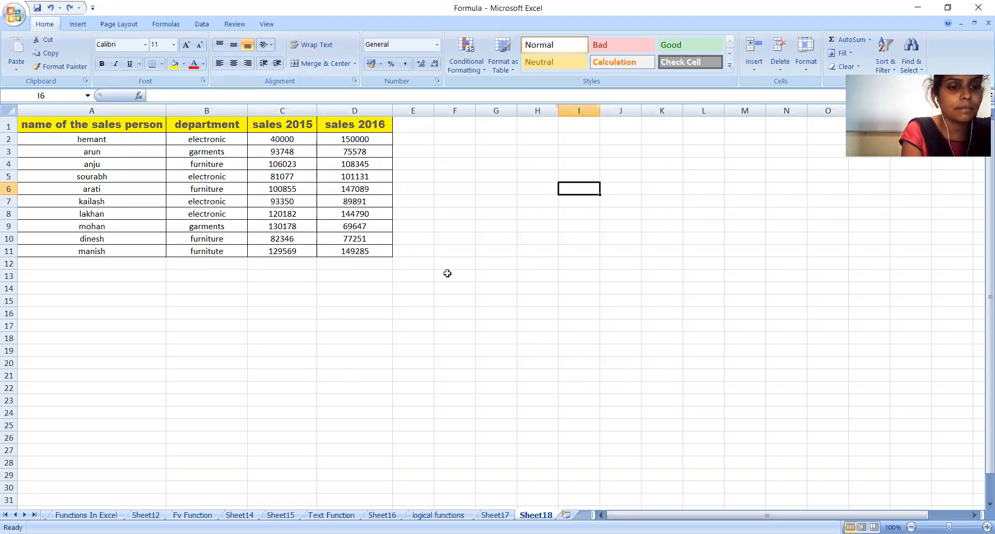
Try a clustered horizontal cylinder bar chart of the sales table and delete it.
left_click(100, 126)
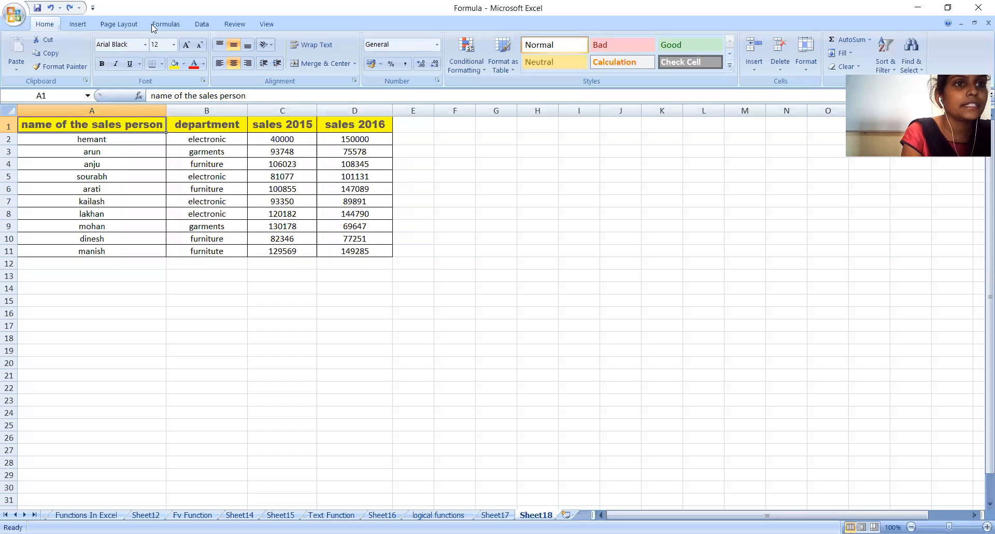
left_click(81, 26)
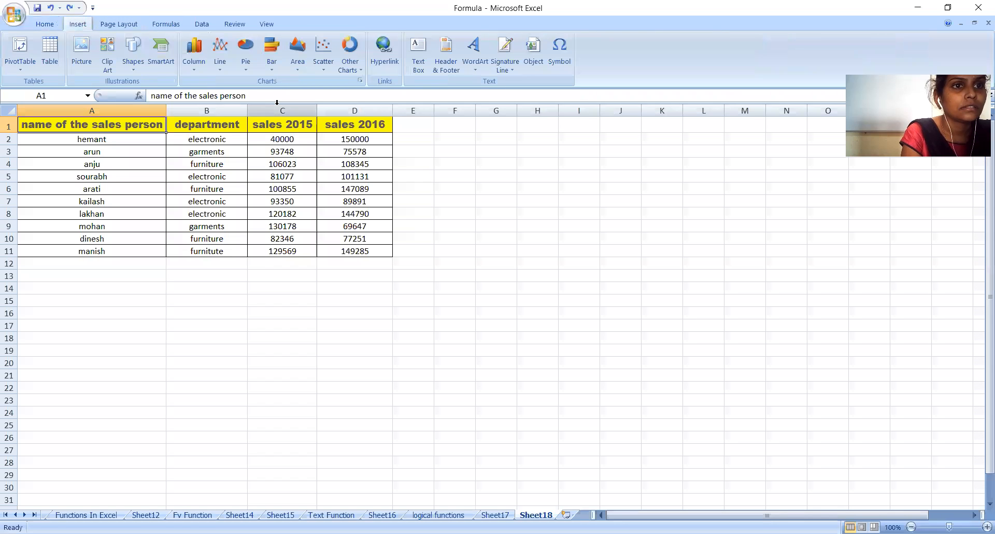
left_click(270, 62)
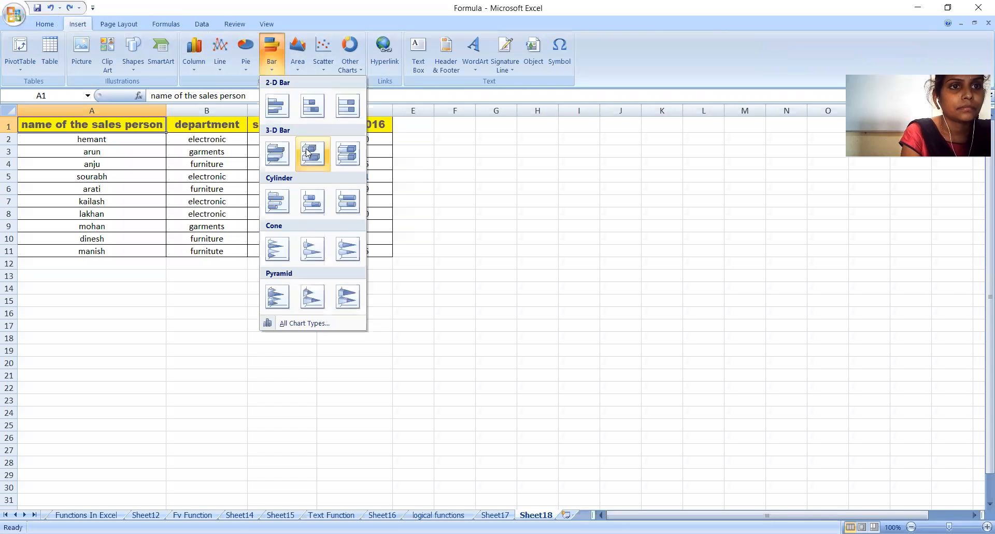
left_click(279, 204)
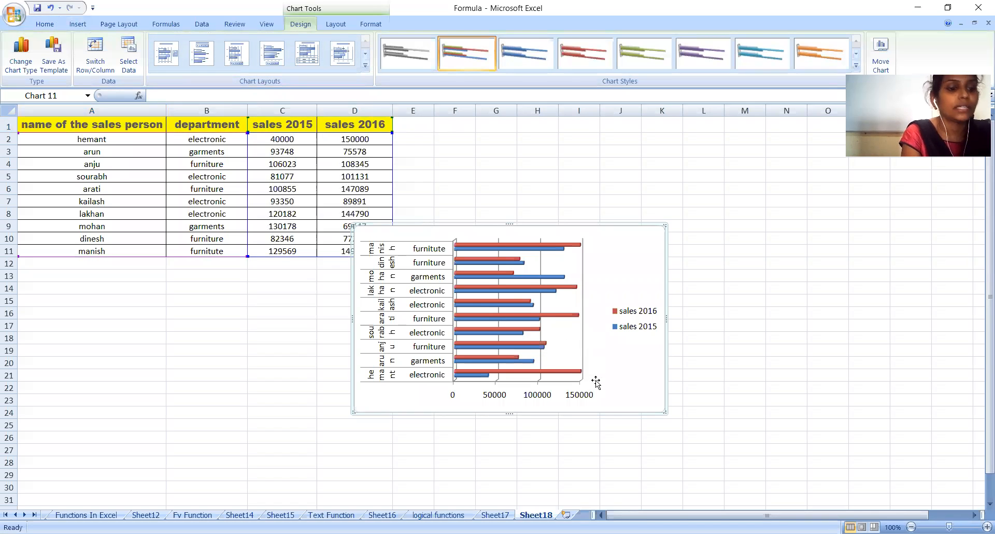
key("Delete")
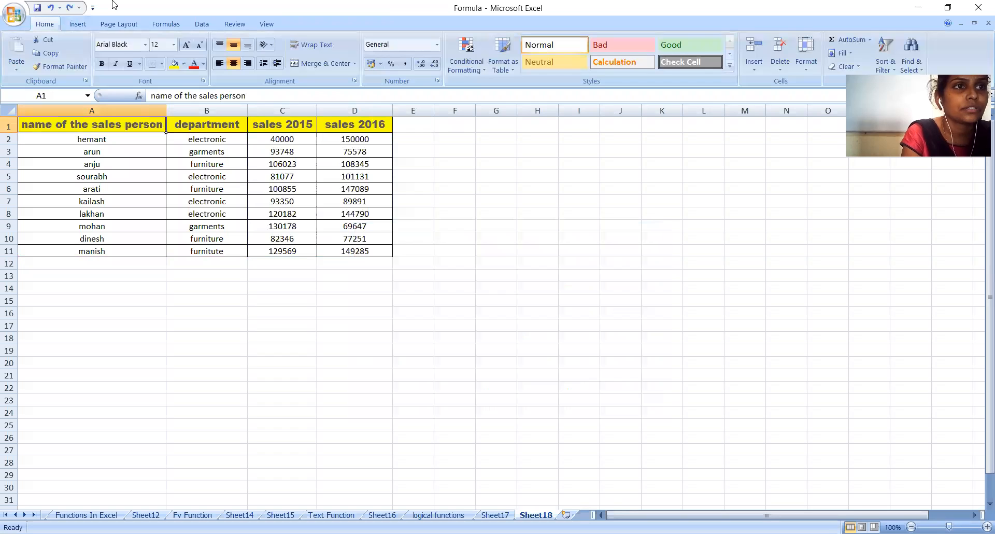
Try a basic 2-D area chart of the sales table and delete it.
left_click(78, 24)
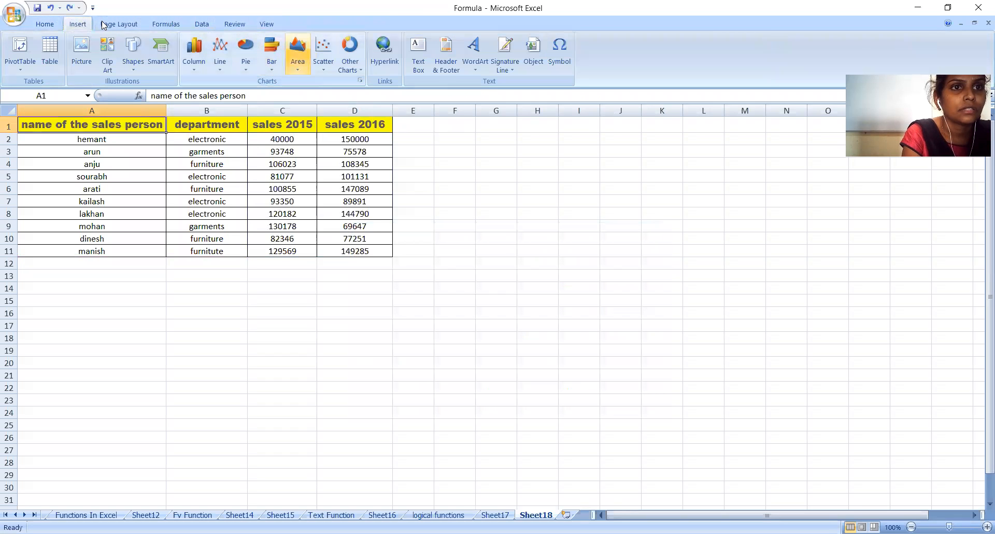
left_click(297, 52)
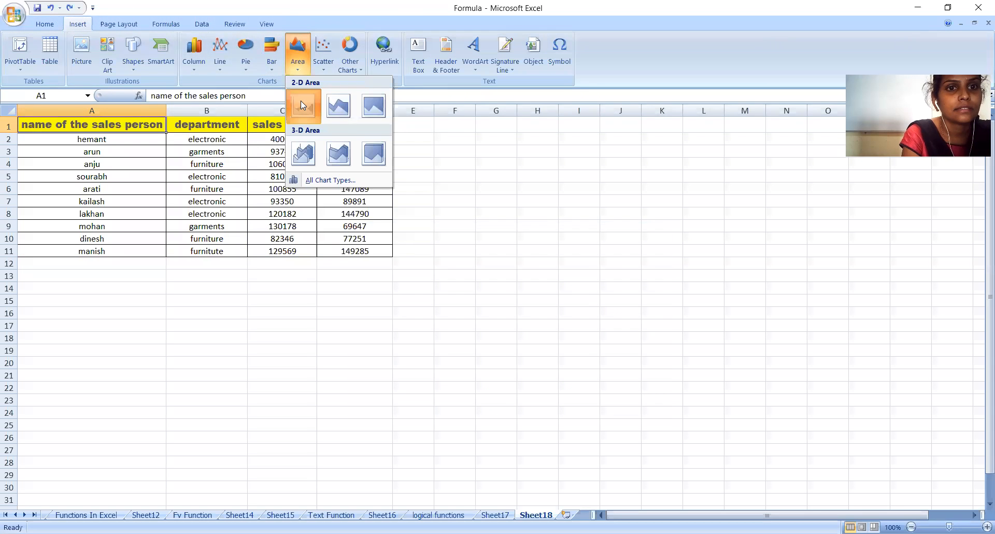
left_click(300, 101)
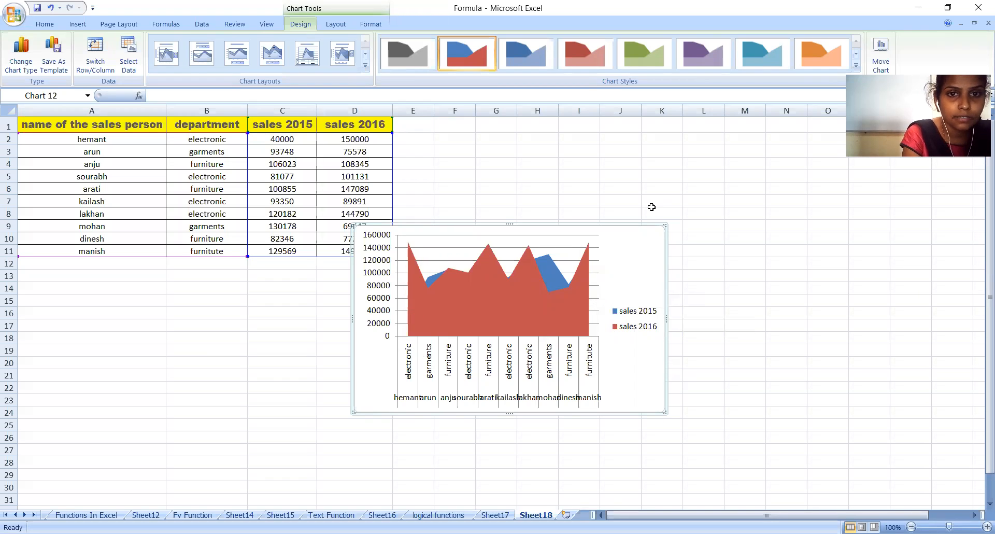
key("Delete")
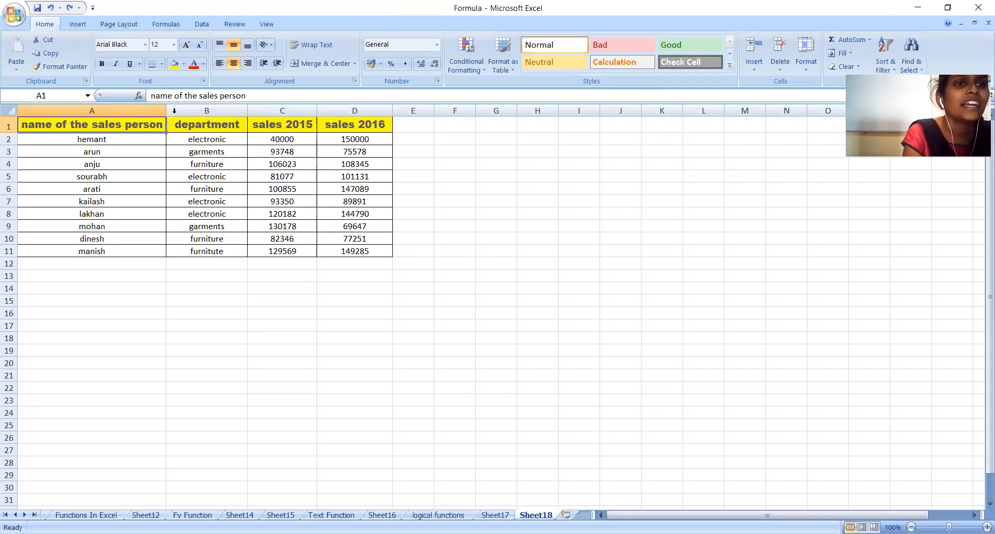
Insert a markers-only scatter chart of the sales 2015 and sales 2016 data.
left_click(78, 24)
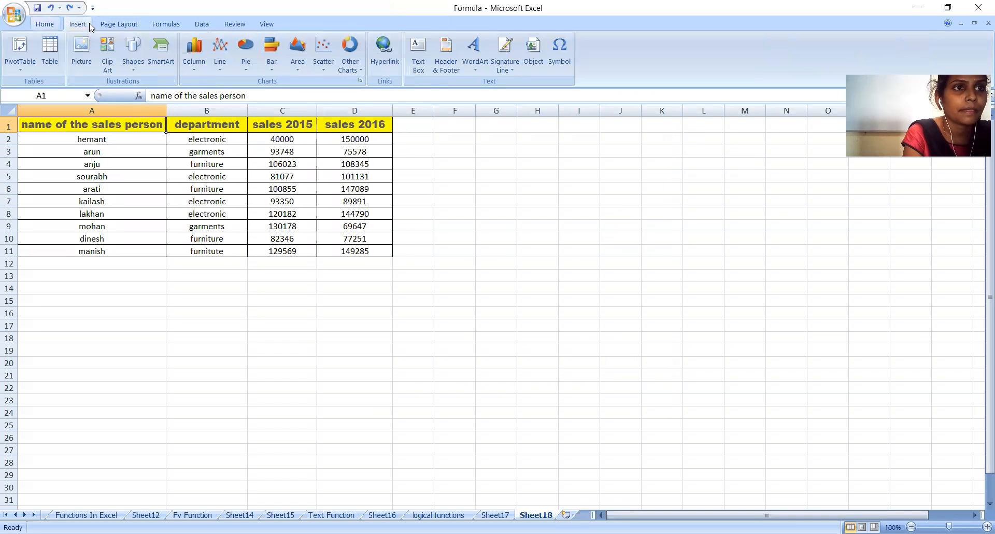
left_click(324, 61)
left_click(329, 105)
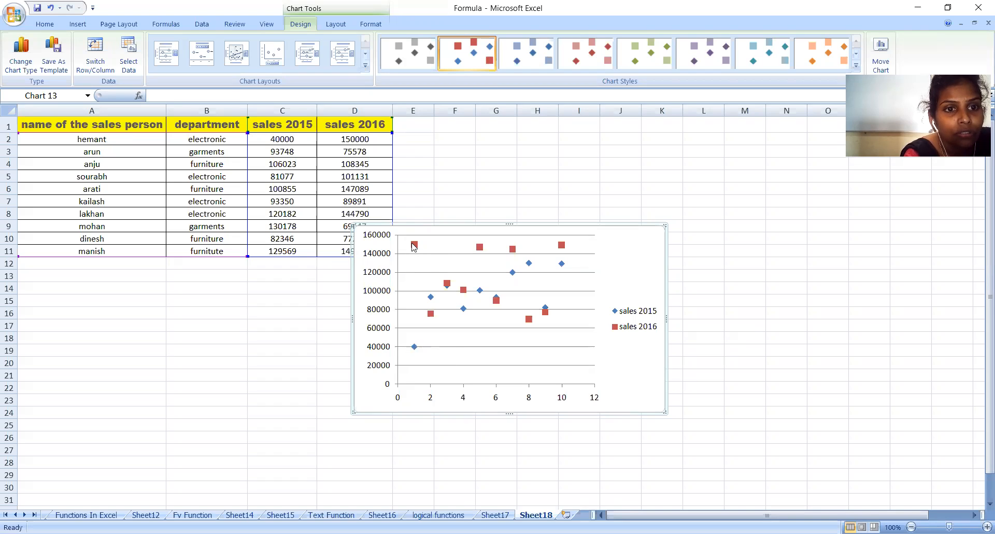
mouse_move(414, 246)
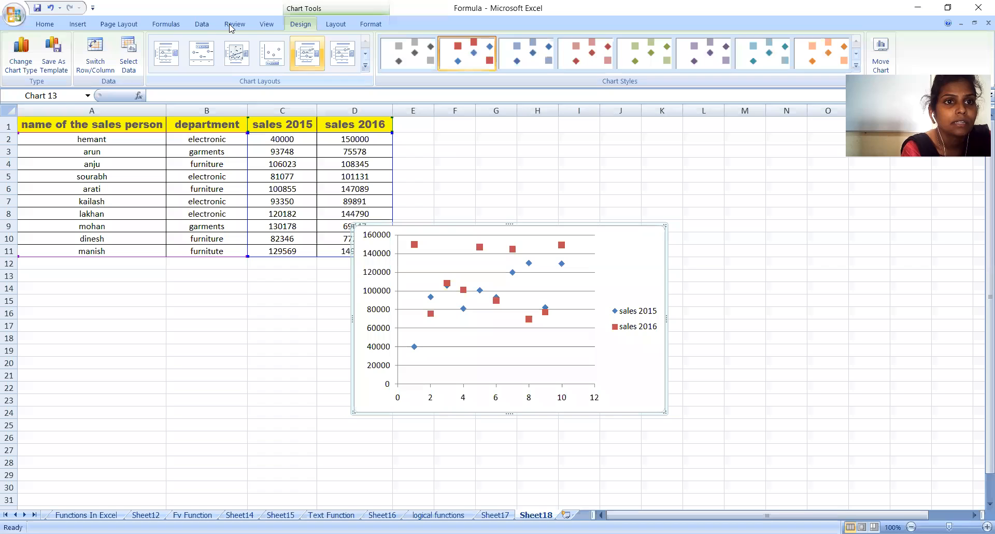
Give the scatter chart the layout with axis titles, legend, dense gridlines and no chart title, and select its vertical axis title.
left_click(343, 53)
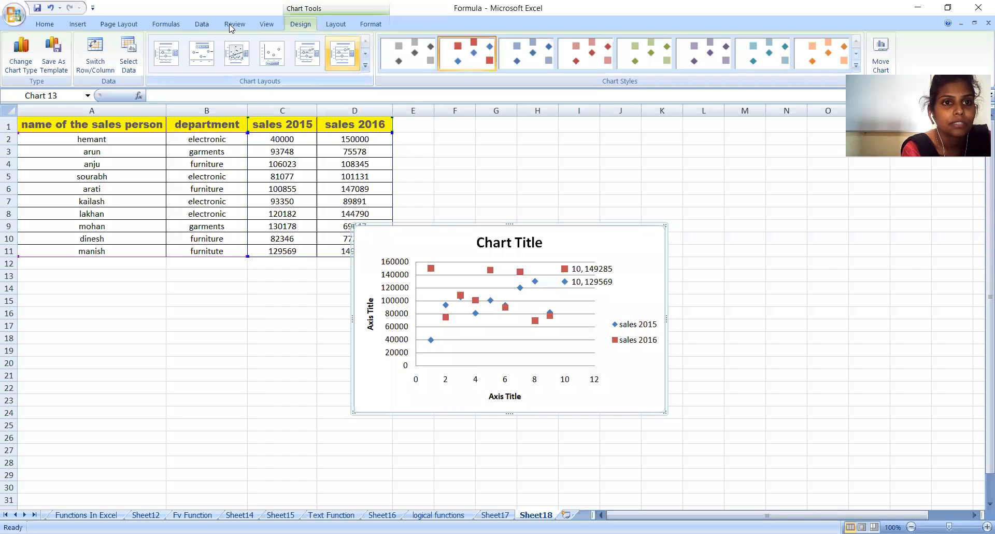
left_click(365, 67)
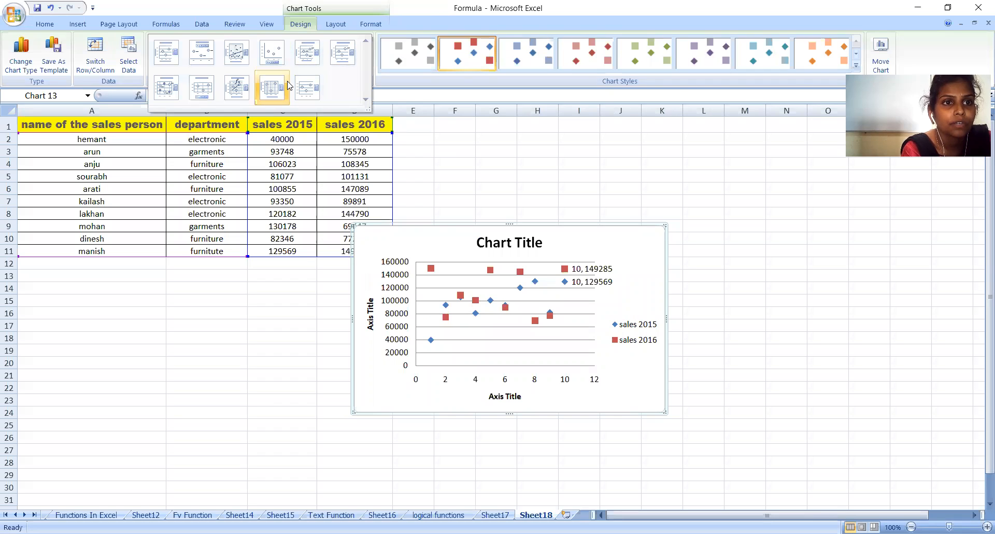
left_click(272, 87)
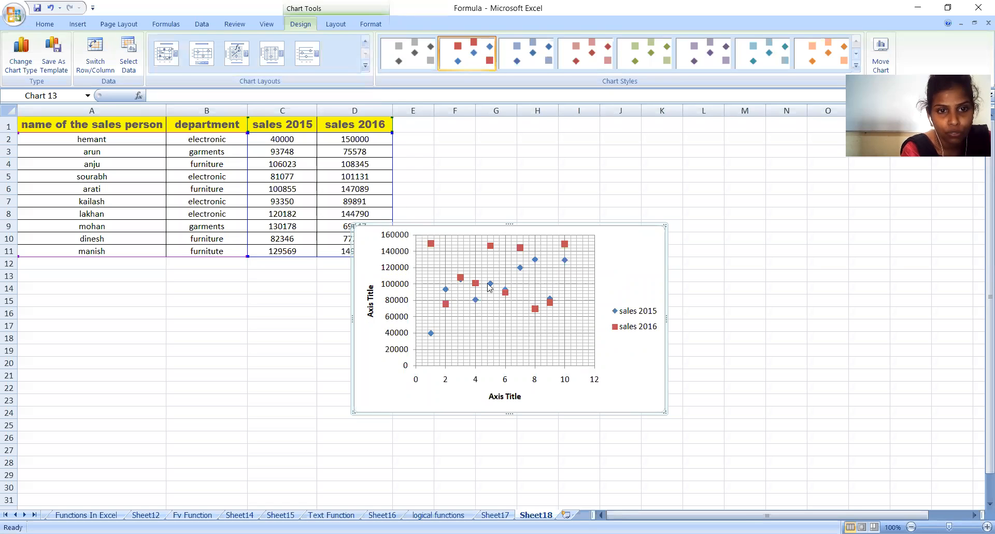
mouse_move(489, 288)
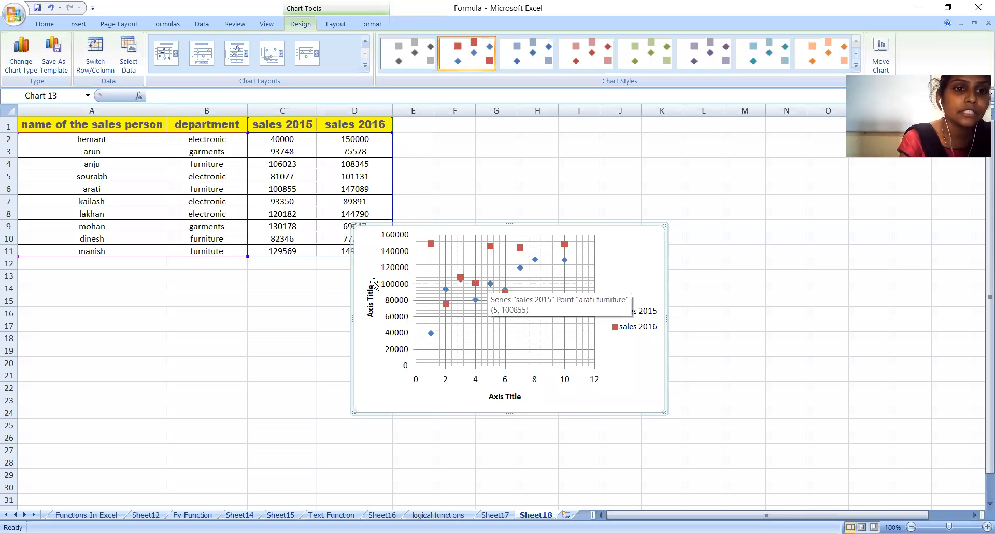
left_click(501, 397)
left_click(369, 310)
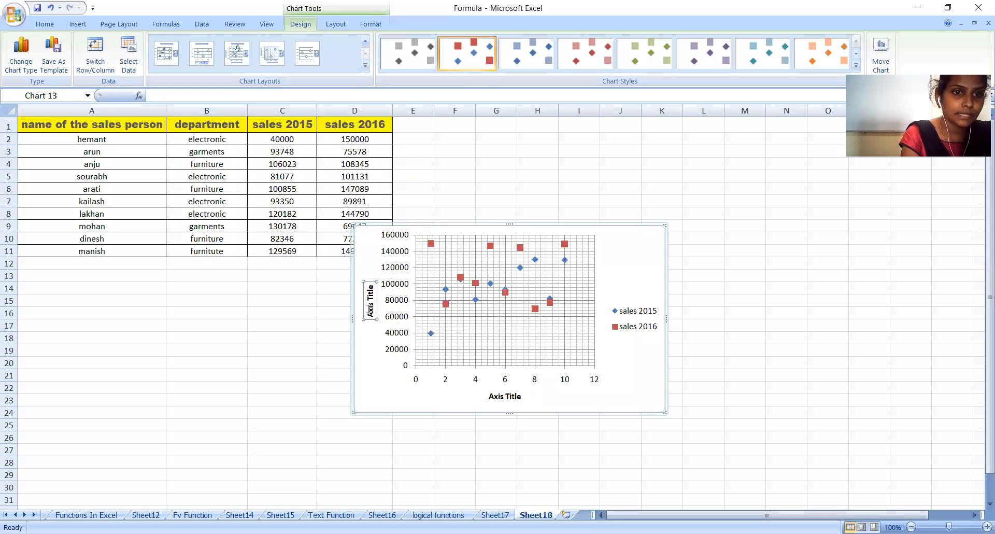